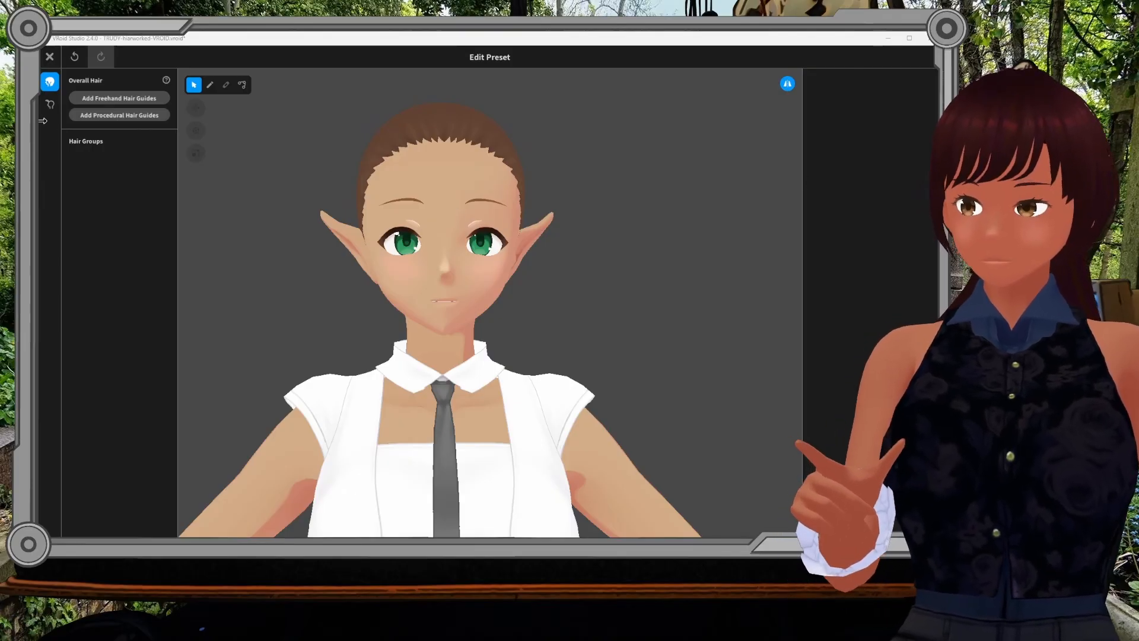
# Step: Add a freehand hair guide group to the head and select it so its guide mesh is active
pyautogui.click(101, 103)
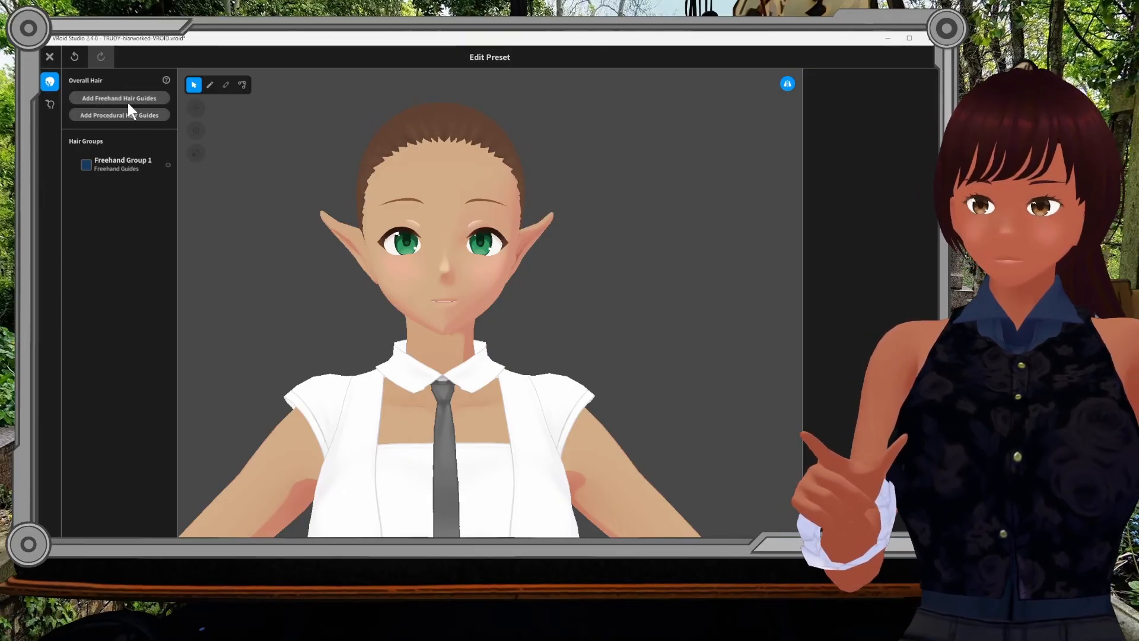
pyautogui.click(87, 166)
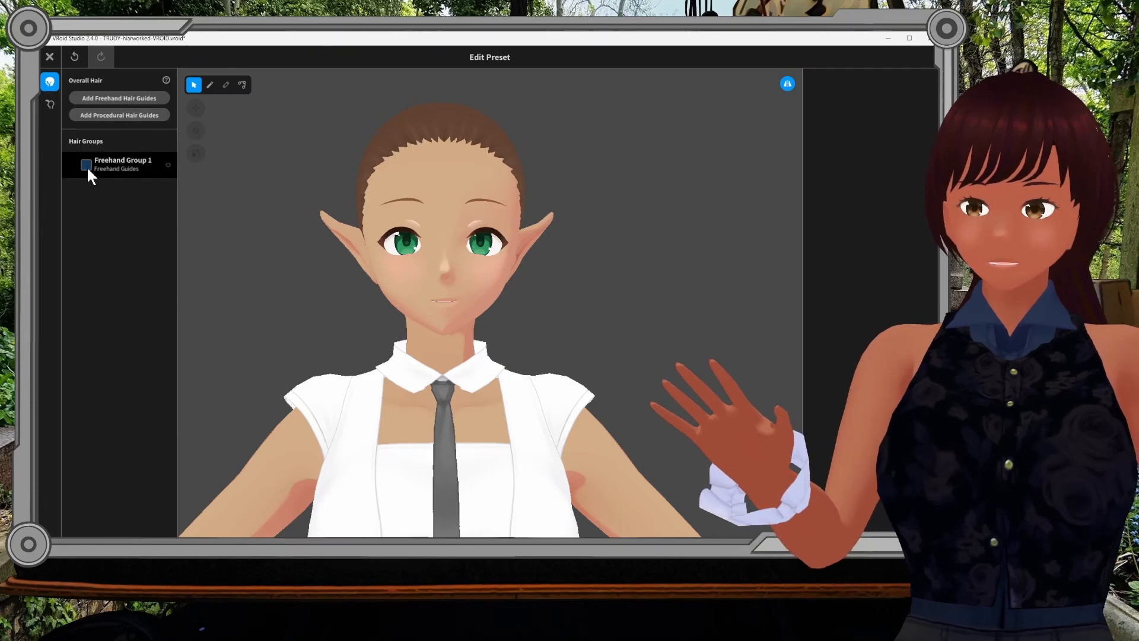
pyautogui.click(125, 172)
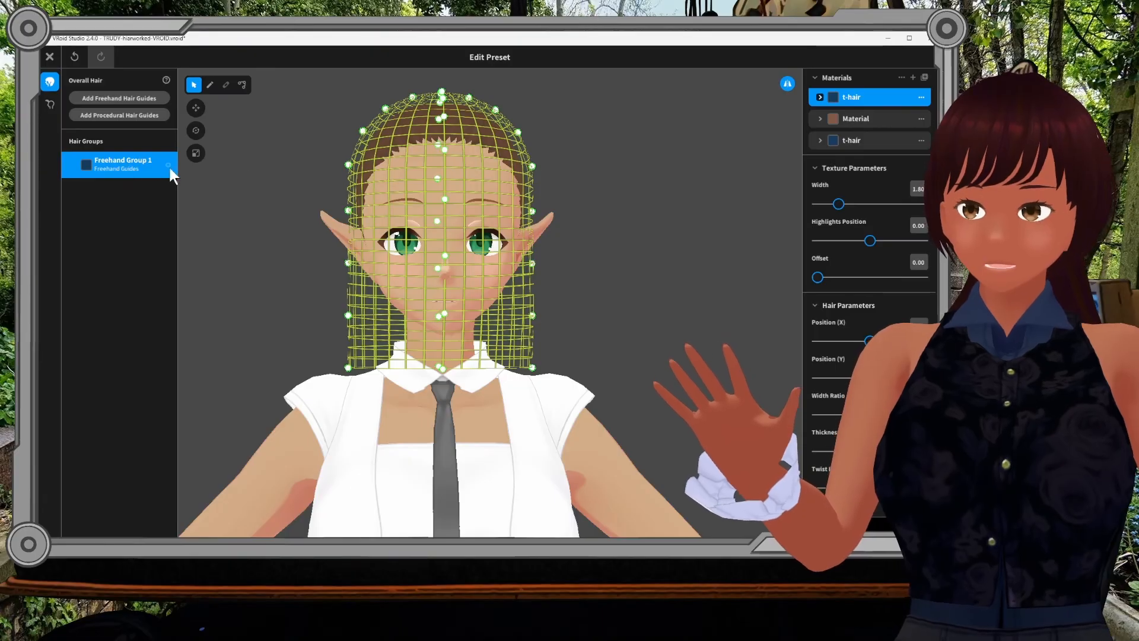
# Step: Try moving the freehand guide mesh along its vertical, sideways and depth axes with the Move gizmo, undoing each move
pyautogui.moveTo(638, 261)
pyautogui.mouseDown(button='right')
pyautogui.moveTo(581, 260)
pyautogui.moveTo(661, 266)
pyautogui.moveTo(625, 267)
pyautogui.mouseUp(button='right')
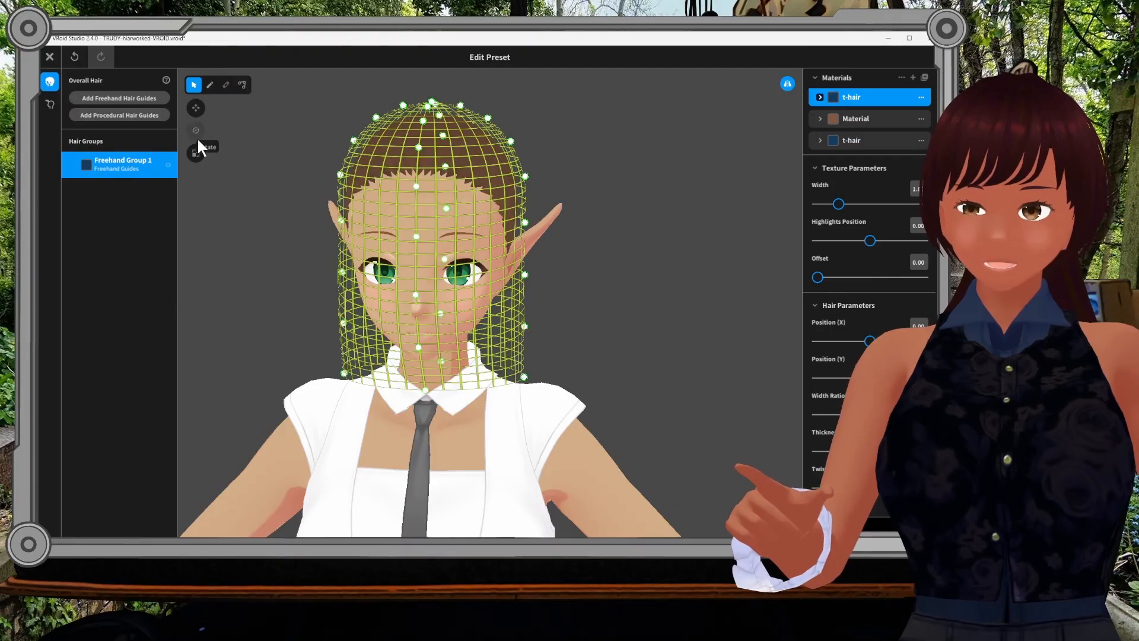
pyautogui.click(200, 108)
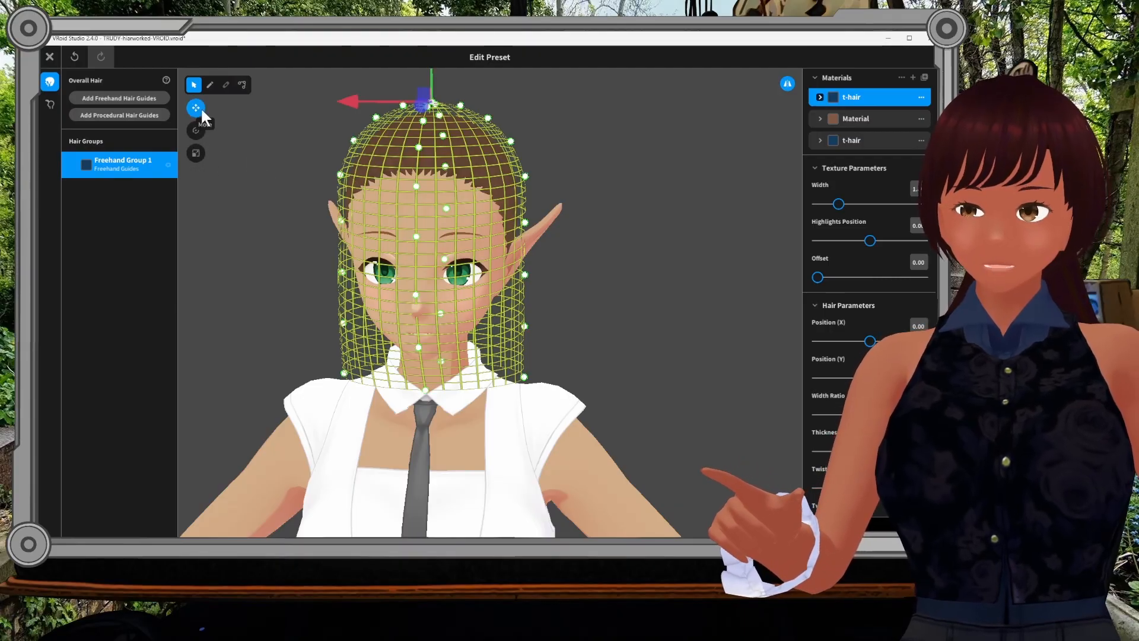
pyautogui.moveTo(606, 168); pyautogui.dragTo(615, 224, button='middle')
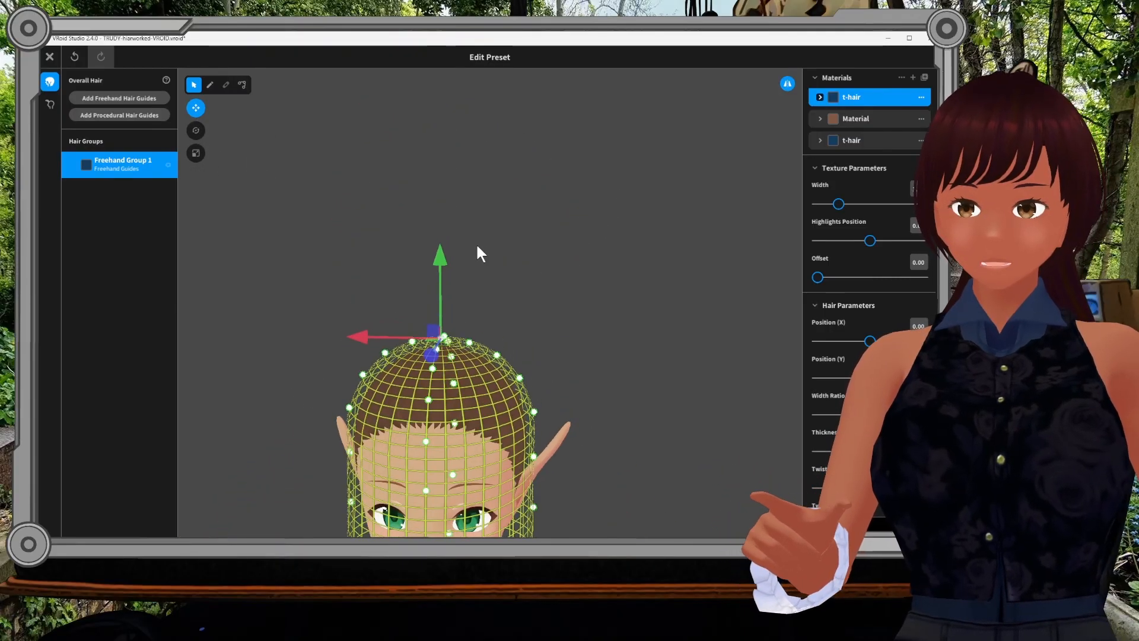
pyautogui.moveTo(442, 253); pyautogui.dragTo(443, 222)
pyautogui.hotkey('ctrl', 'z')
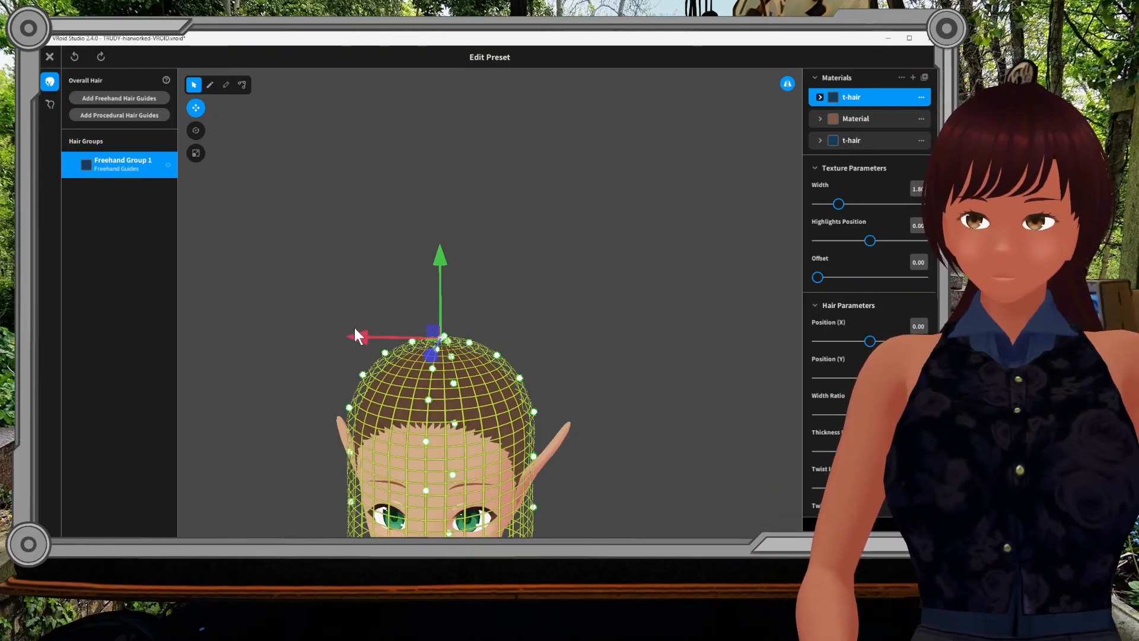
pyautogui.moveTo(356, 330); pyautogui.dragTo(332, 342)
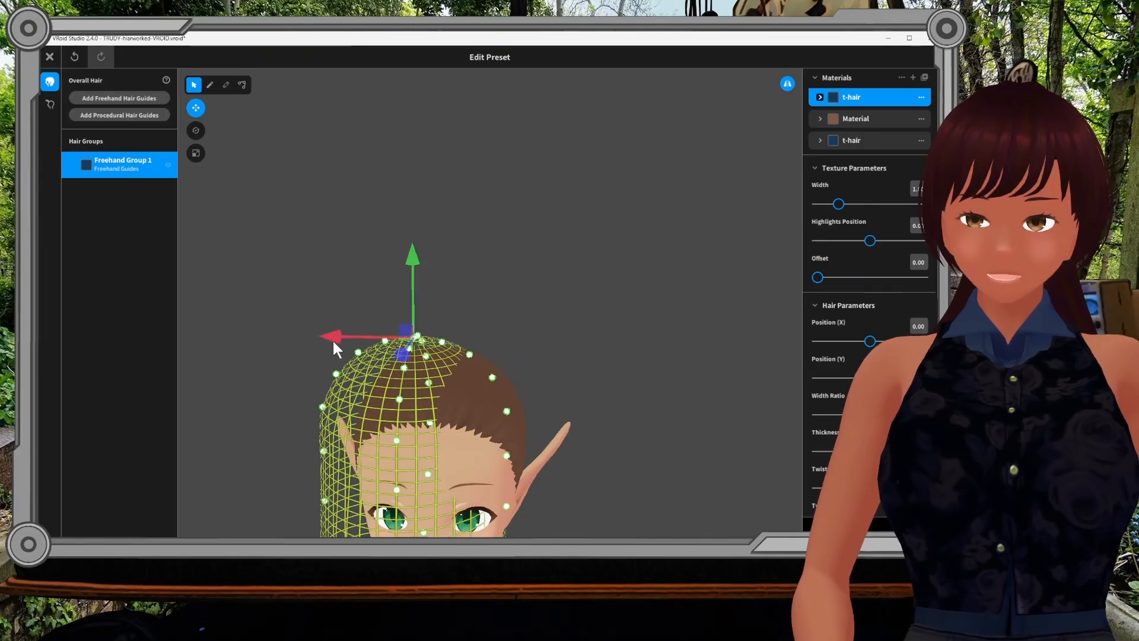
pyautogui.hotkey('ctrl', 'z')
pyautogui.moveTo(424, 355)
pyautogui.mouseDown()
pyautogui.moveTo(405, 385)
pyautogui.moveTo(434, 355)
pyautogui.moveTo(418, 371)
pyautogui.mouseUp()
pyautogui.hotkey('ctrl', 'z')
# Step: Try rotating the freehand guide mesh with the Rotate gizmo, and undo the rotation
pyautogui.moveTo(524, 337); pyautogui.dragTo(522, 314, button='middle')
pyautogui.click(195, 131)
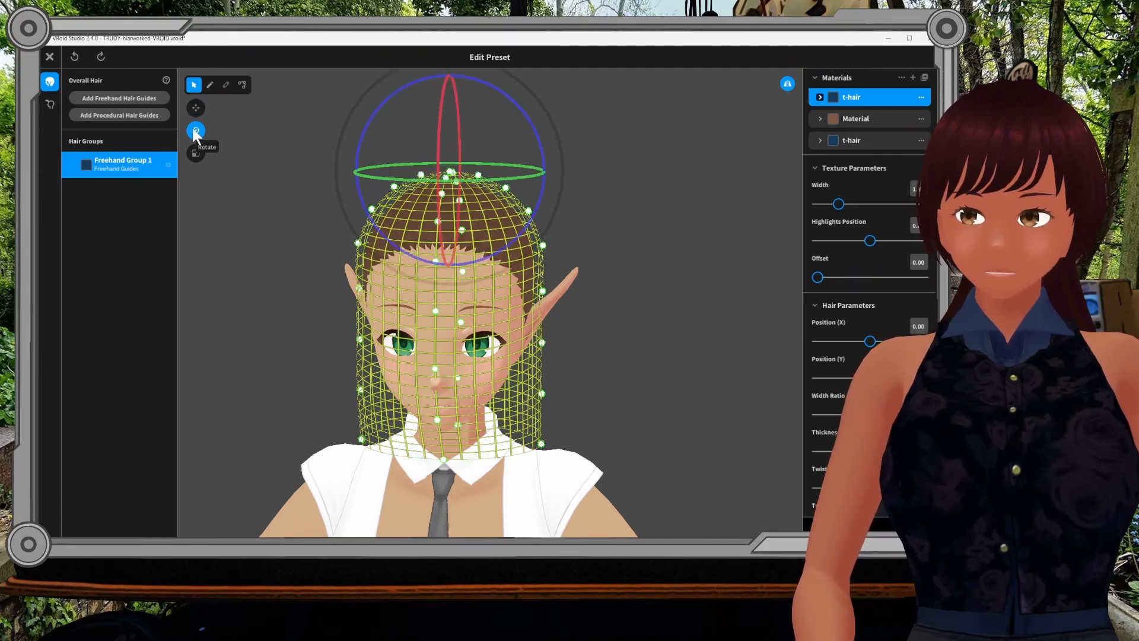
pyautogui.moveTo(359, 129); pyautogui.dragTo(414, 130)
pyautogui.hotkey('ctrl', 'z')
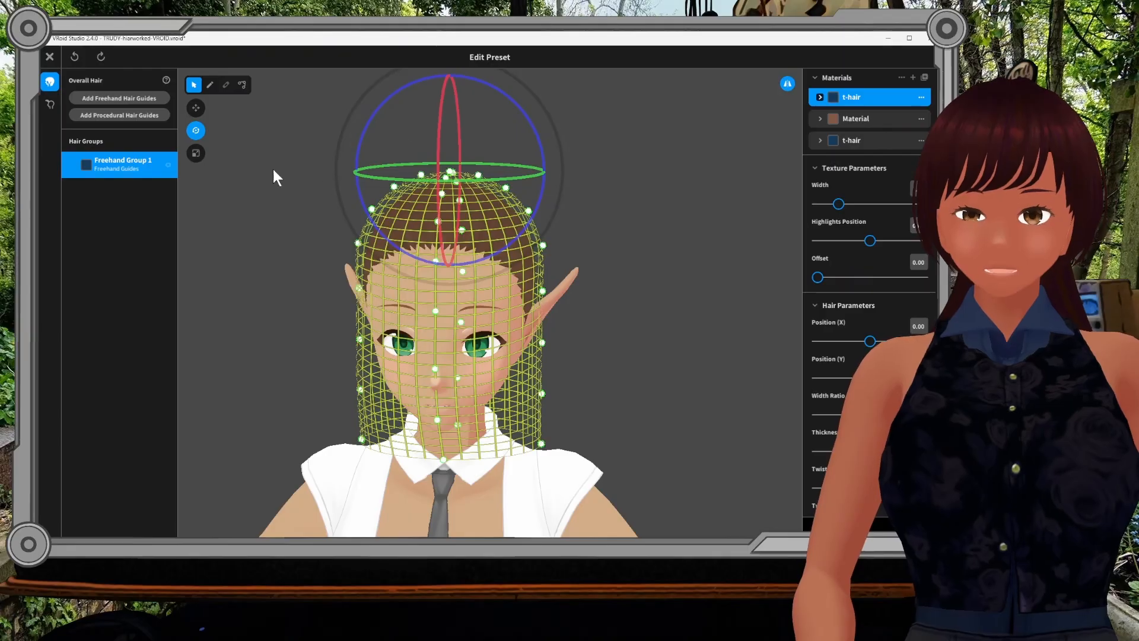
# Step: Try scaling the freehand guide mesh sideways with the Scale gizmo, undo it, and reselect Freehand Group 1
pyautogui.click(196, 153)
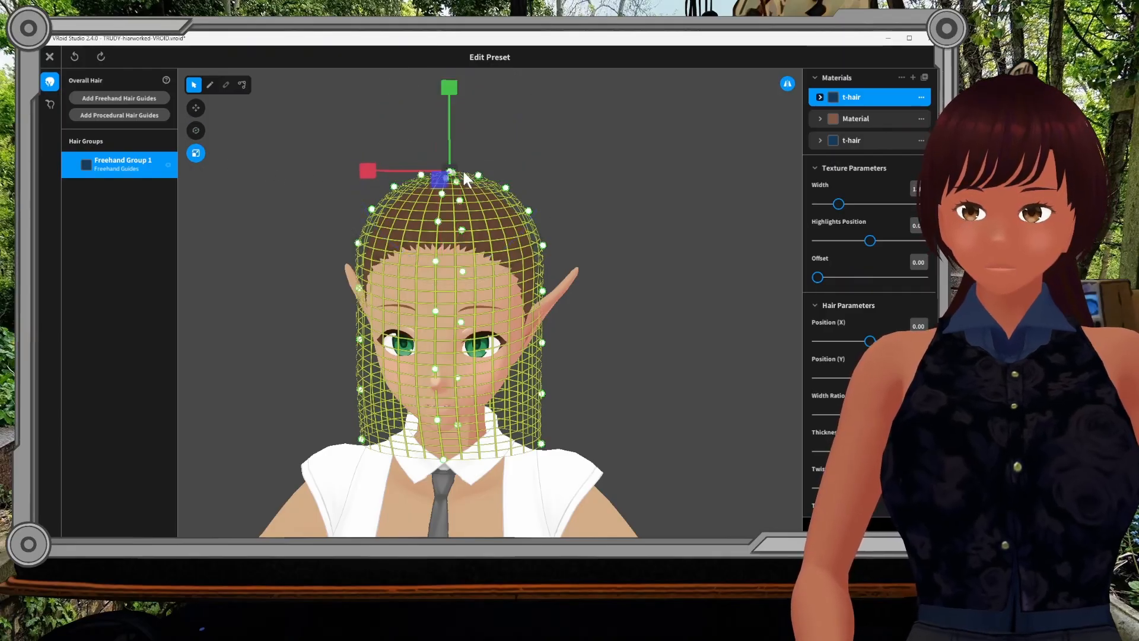
pyautogui.moveTo(368, 172); pyautogui.dragTo(462, 143)
pyautogui.hotkey('ctrl', 'z')
pyautogui.hotkey('ctrl', 'z')
pyautogui.hotkey('ctrl', 'z')
pyautogui.hotkey('ctrl', 'z')
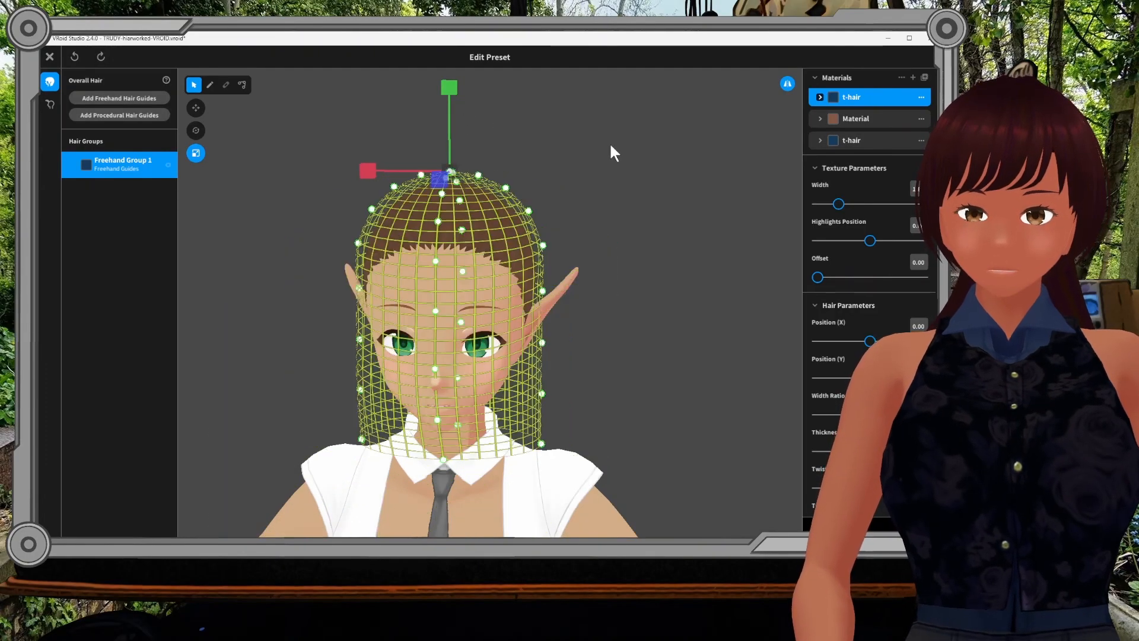
pyautogui.click(279, 211)
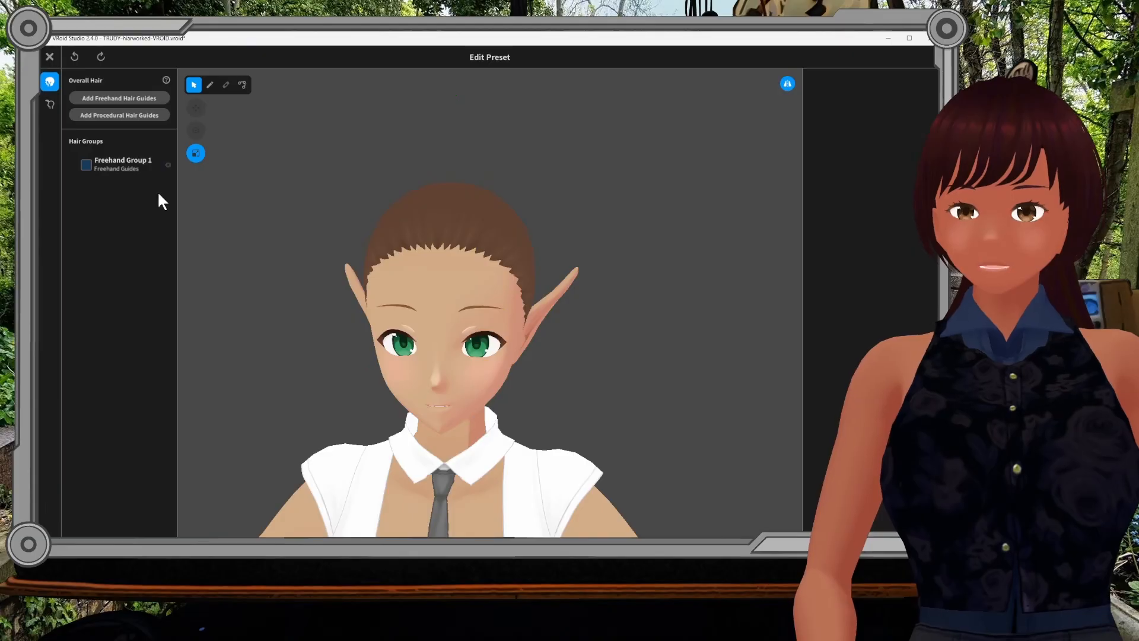
pyautogui.click(131, 168)
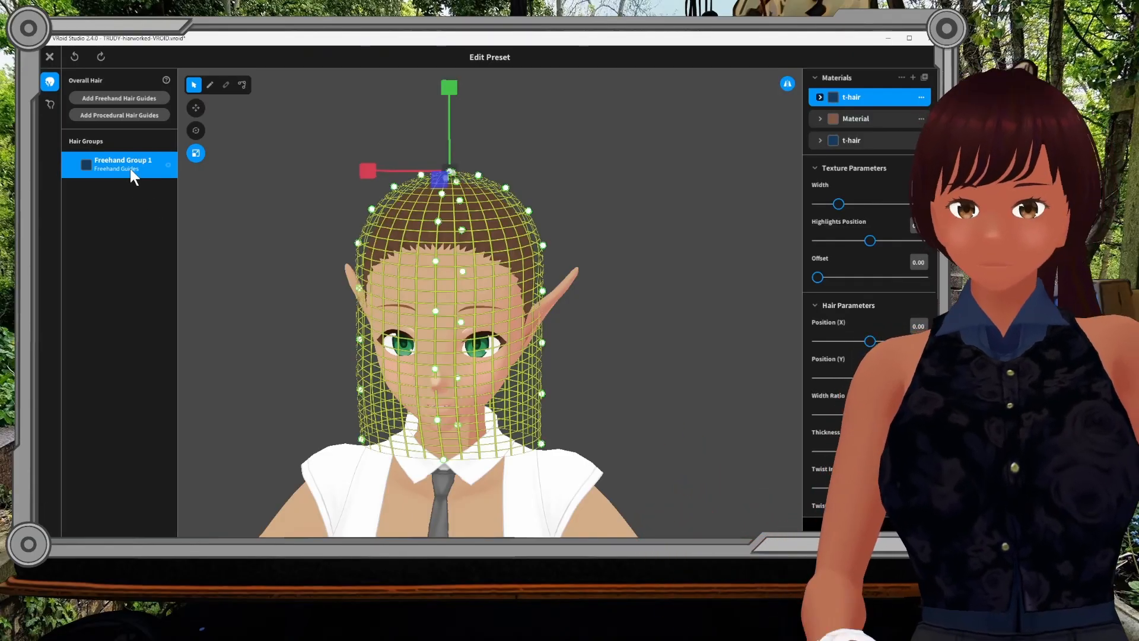
# Step: Draw a mirrored pair of hair strands with the hair brush from the crown toward the forehead hairline, undoing the first attempt across the forehead
pyautogui.click(209, 84)
pyautogui.scroll(5, 470, 184)
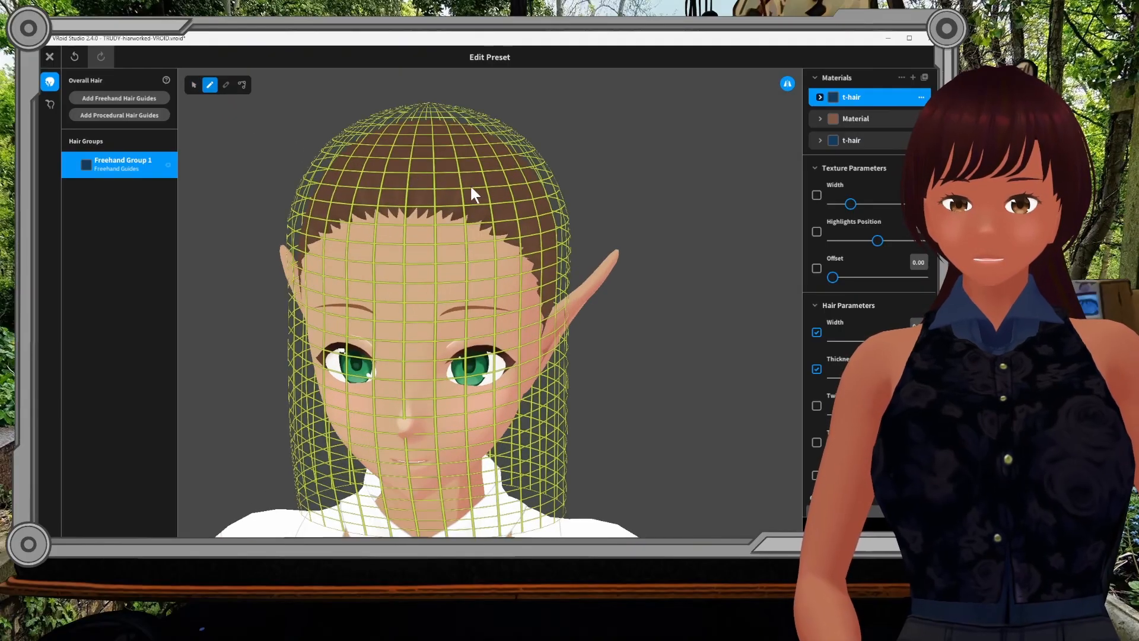
pyautogui.scroll(3, 415, 290)
pyautogui.scroll(-3, 417, 285)
pyautogui.scroll(3, 420, 280)
pyautogui.scroll(-1, 428, 273)
pyautogui.moveTo(436, 269); pyautogui.dragTo(490, 248, button='middle')
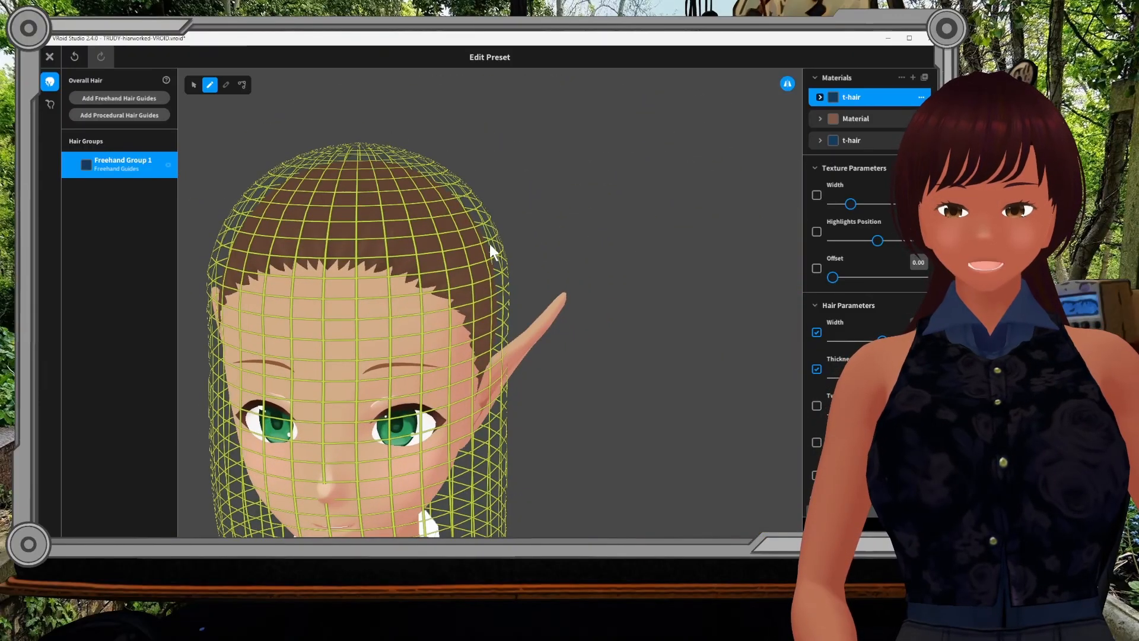
pyautogui.moveTo(450, 221)
pyautogui.mouseDown(button='right')
pyautogui.moveTo(431, 225)
pyautogui.moveTo(443, 222)
pyautogui.moveTo(443, 239)
pyautogui.moveTo(464, 224)
pyautogui.moveTo(442, 244)
pyautogui.moveTo(488, 231)
pyautogui.moveTo(457, 220)
pyautogui.mouseUp(button='right')
pyautogui.moveTo(449, 207)
pyautogui.mouseDown()
pyautogui.moveTo(477, 212)
pyautogui.moveTo(513, 248)
pyautogui.moveTo(350, 296)
pyautogui.mouseUp()
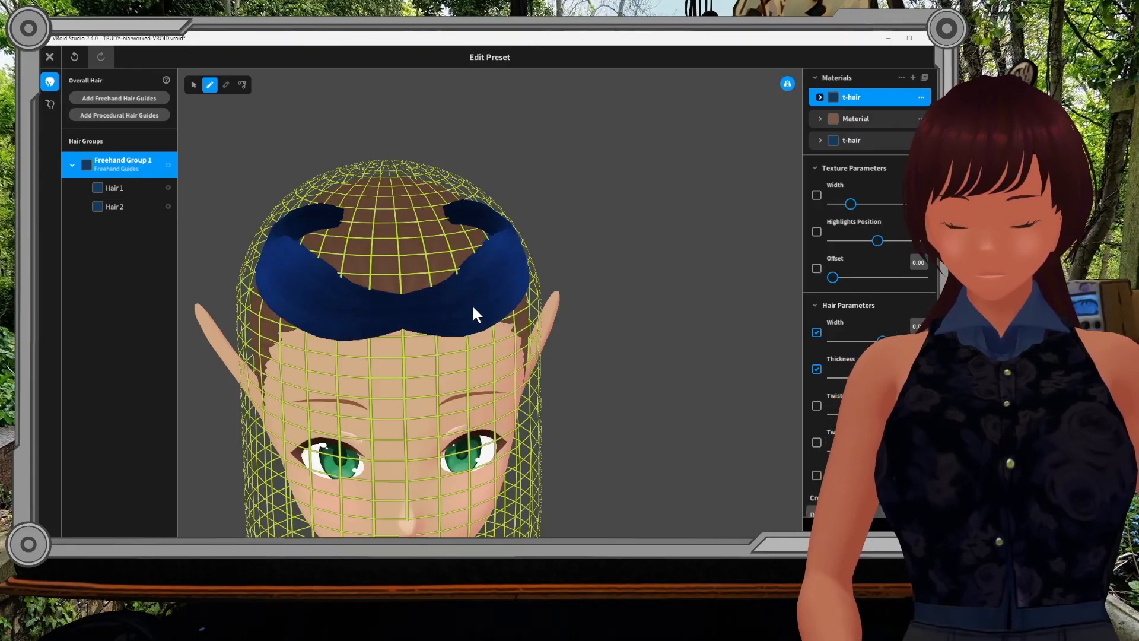
pyautogui.hotkey('ctrl', 'z')
pyautogui.moveTo(415, 248)
pyautogui.mouseDown(button='right')
pyautogui.moveTo(379, 252)
pyautogui.moveTo(398, 277)
pyautogui.moveTo(391, 263)
pyautogui.mouseUp(button='right')
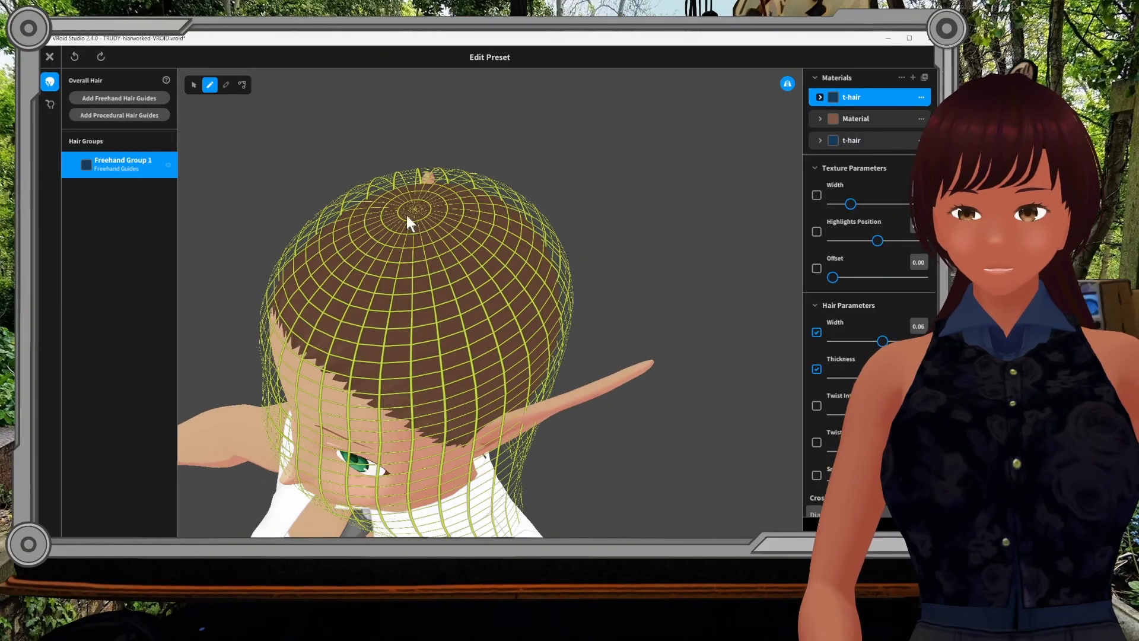
pyautogui.moveTo(410, 206); pyautogui.dragTo(270, 273)
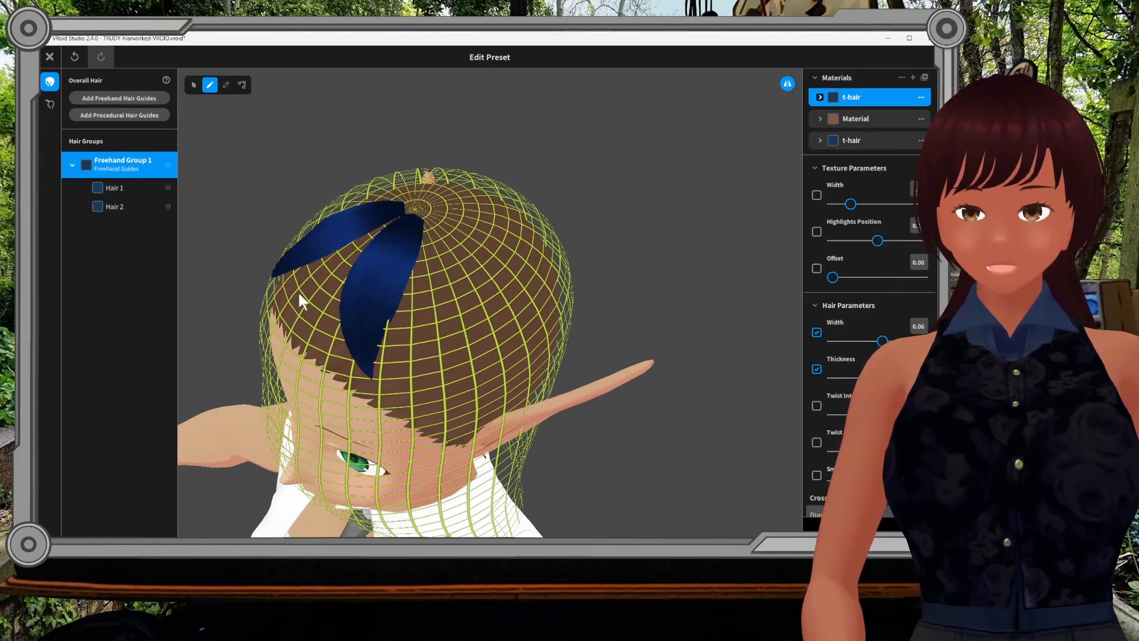
pyautogui.moveTo(578, 194); pyautogui.dragTo(605, 194, button='right')
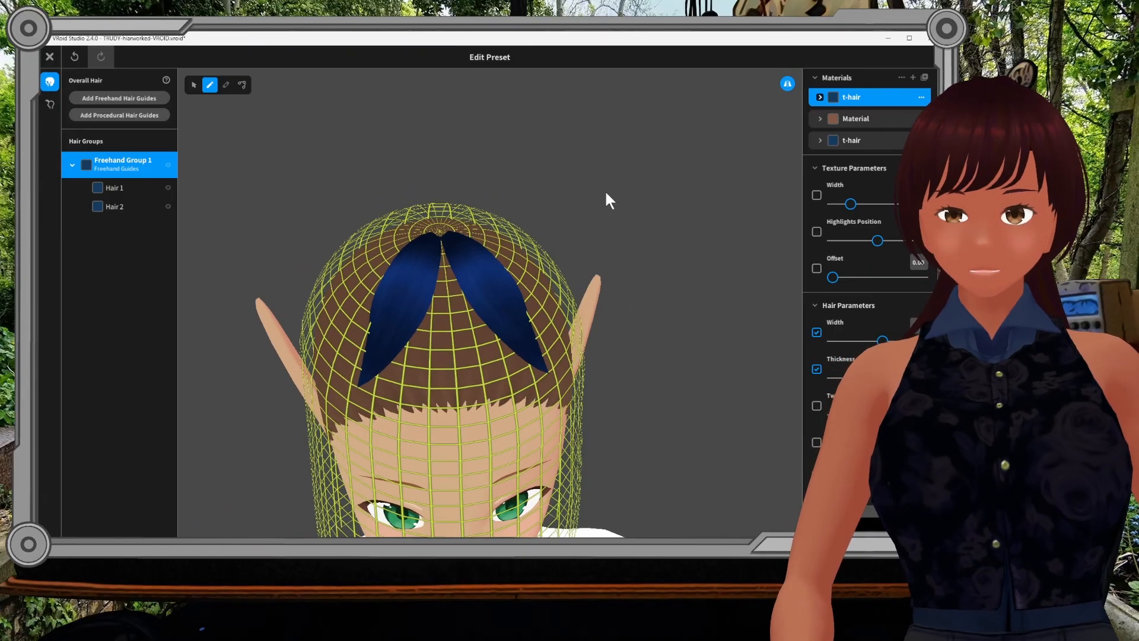
# Step: Select the Hair 1 strand and redraw its shape with the Retouch Brush as a curve from the crown down to the hairline
pyautogui.click(191, 85)
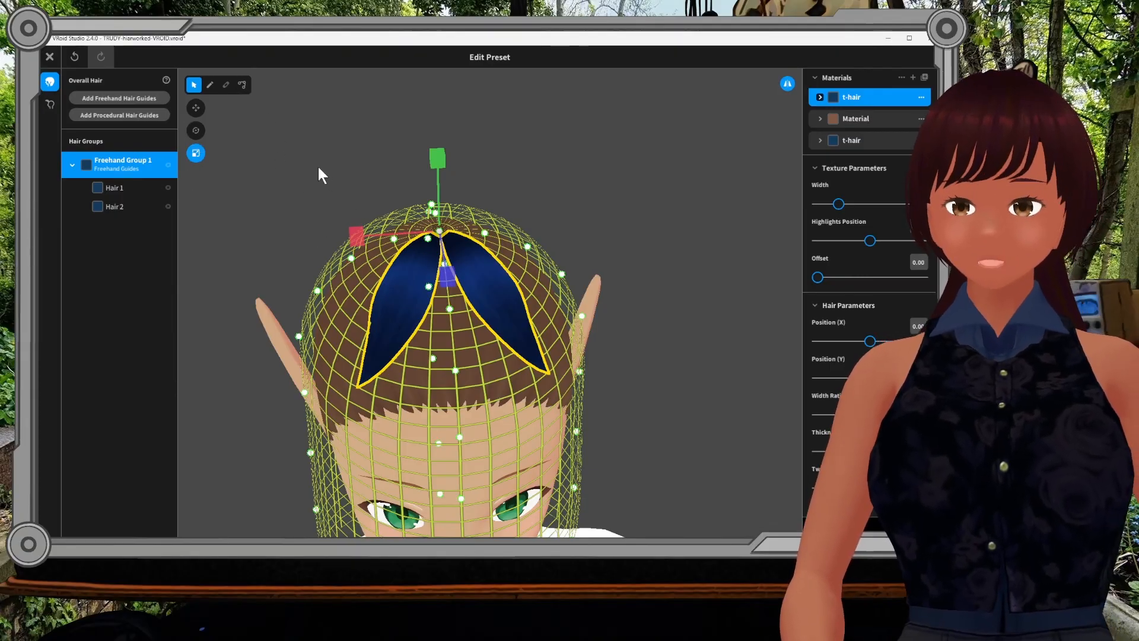
pyautogui.click(401, 262)
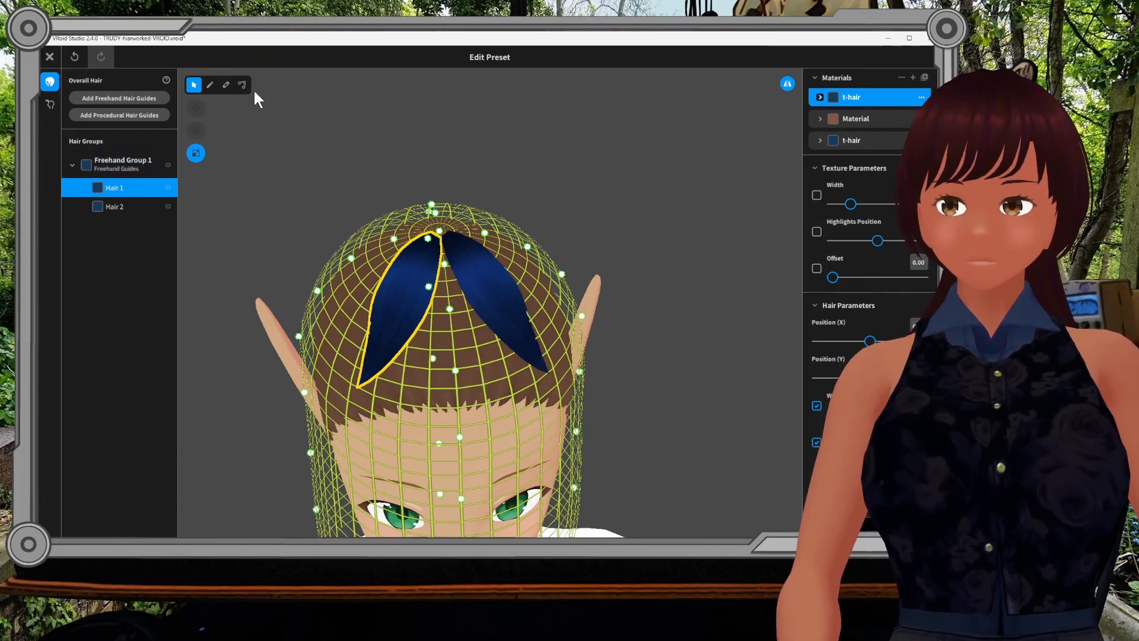
pyautogui.click(225, 86)
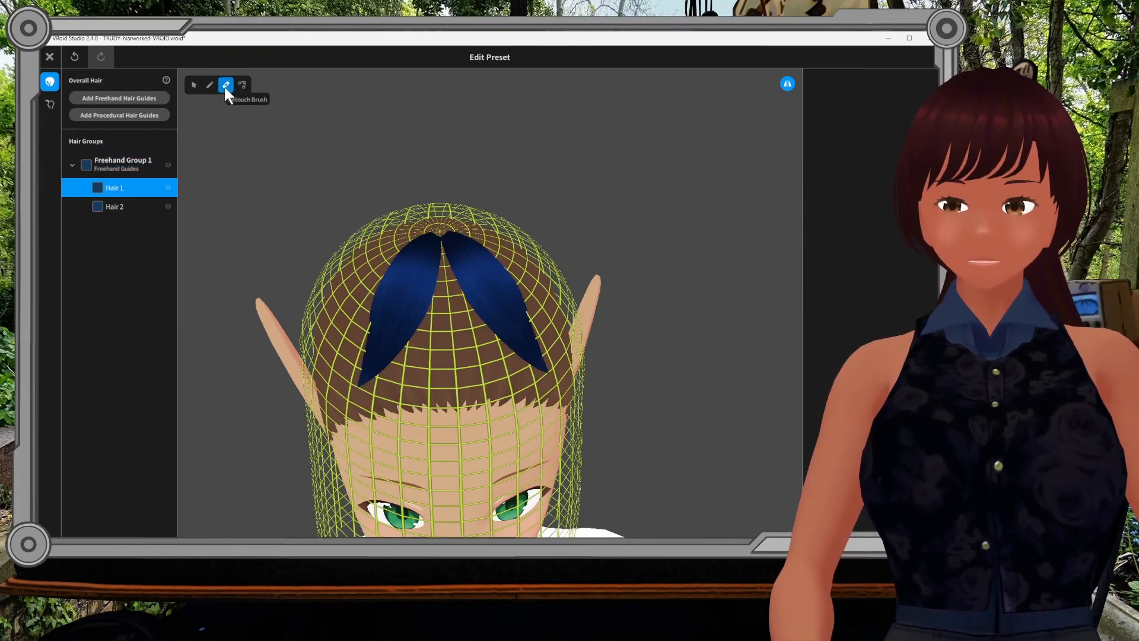
pyautogui.moveTo(432, 235)
pyautogui.mouseDown()
pyautogui.moveTo(389, 294)
pyautogui.moveTo(289, 350)
pyautogui.mouseUp()
pyautogui.moveTo(427, 374)
pyautogui.mouseDown(button='right')
pyautogui.moveTo(437, 369)
pyautogui.moveTo(420, 371)
pyautogui.mouseUp(button='right')
pyautogui.moveTo(439, 233)
pyautogui.mouseDown()
pyautogui.moveTo(470, 303)
pyautogui.moveTo(451, 353)
pyautogui.moveTo(472, 373)
pyautogui.mouseUp()
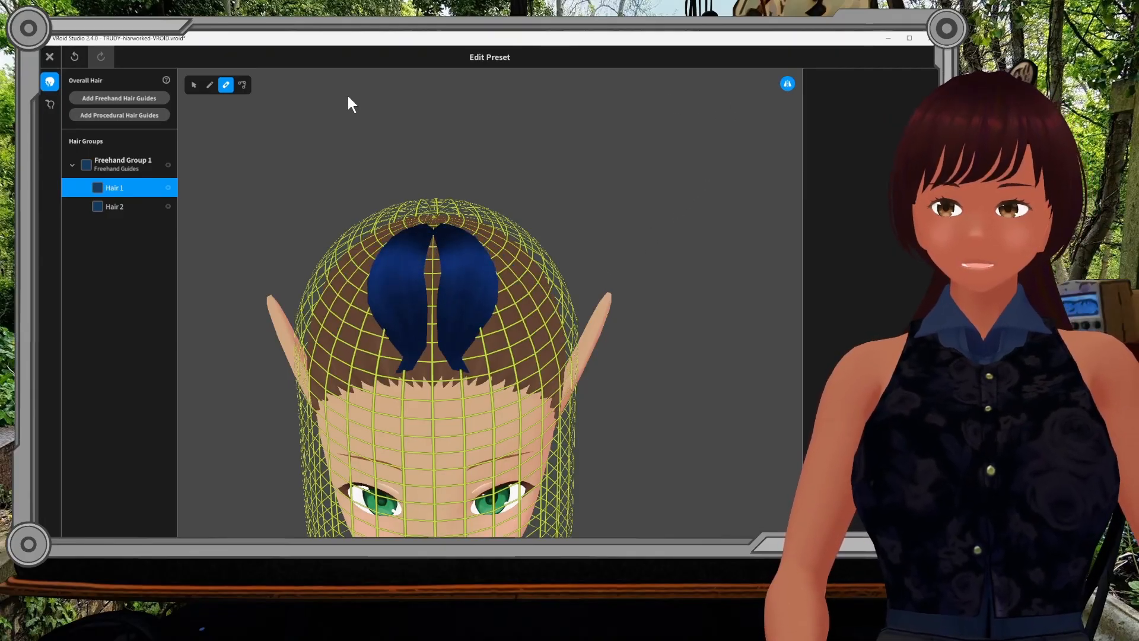
# Step: Move the middle control points of the Hair 1 strand outward, away from the centre parting, with the Control Point tool
pyautogui.click(243, 85)
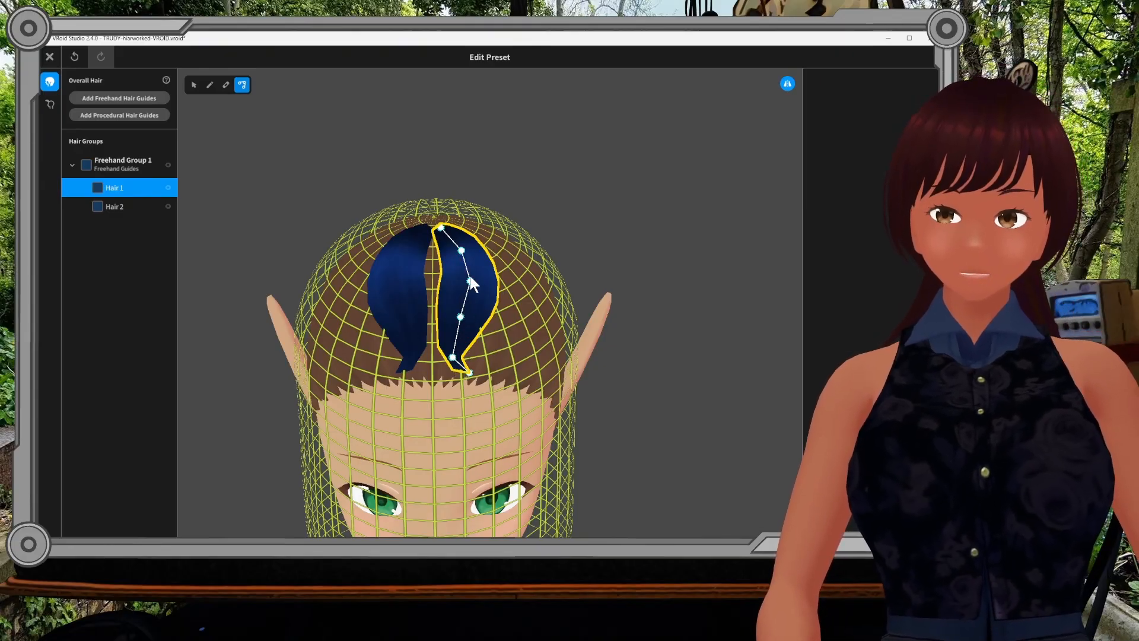
pyautogui.moveTo(461, 245); pyautogui.dragTo(492, 245)
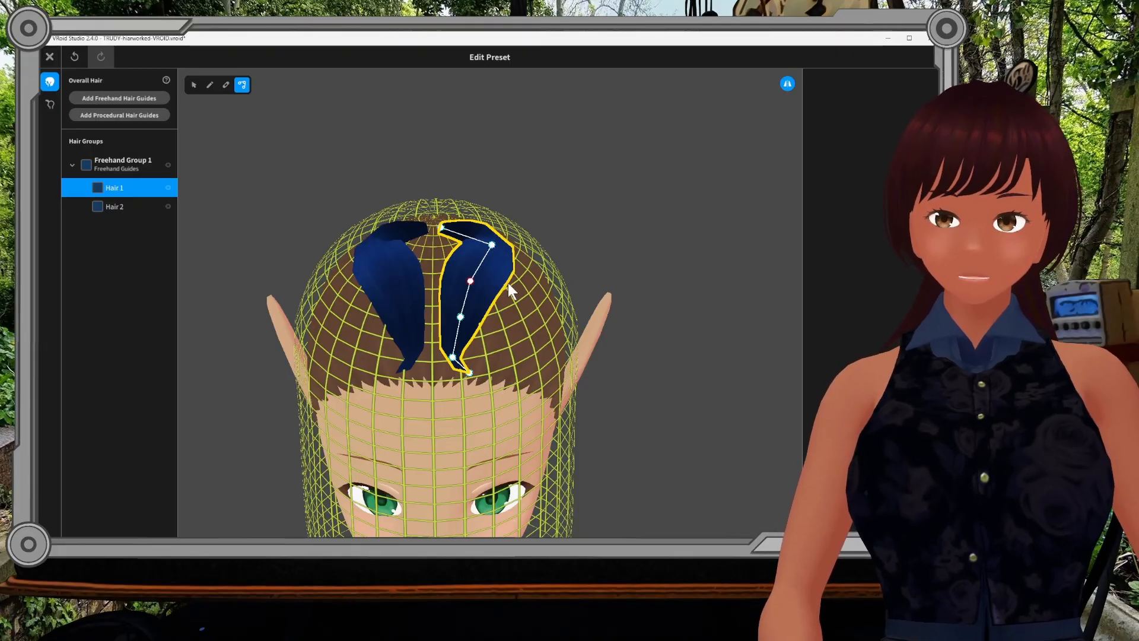
pyautogui.moveTo(470, 281); pyautogui.dragTo(504, 287)
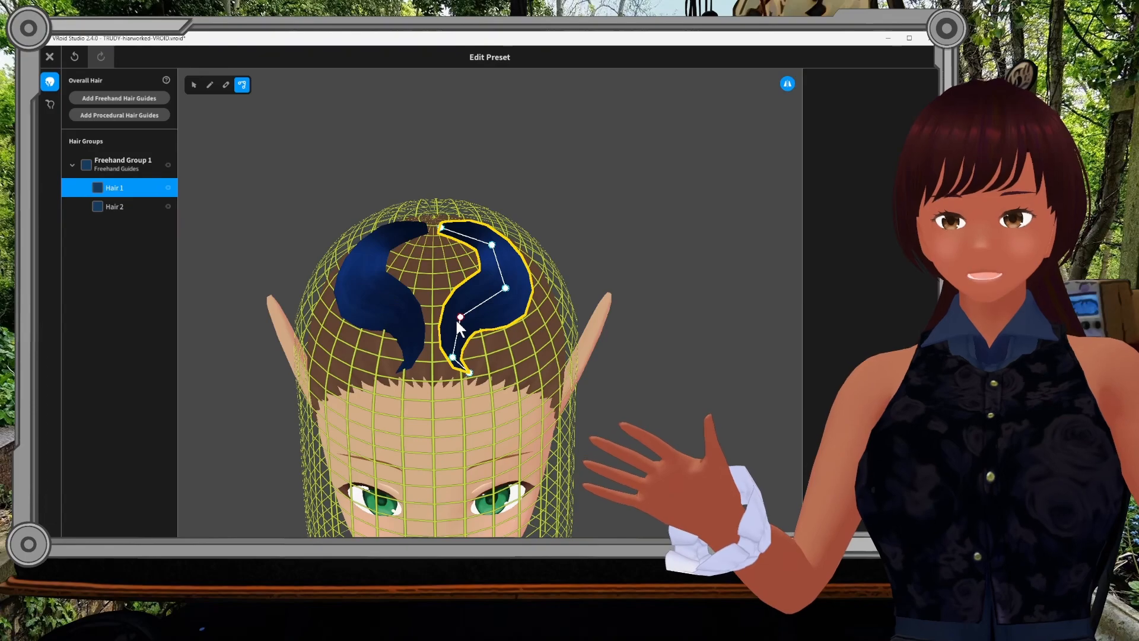
pyautogui.moveTo(462, 317); pyautogui.dragTo(513, 335)
pyautogui.moveTo(452, 357); pyautogui.dragTo(522, 375)
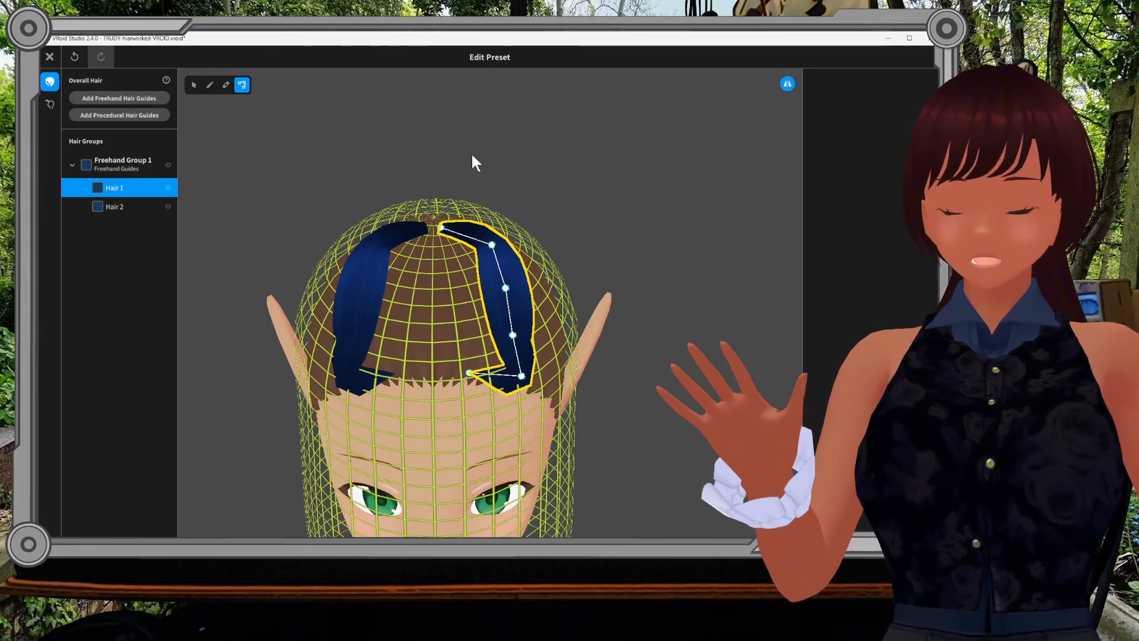
# Step: Reselect the Hair 1 strand and reposition its lowest control points so it tapers to a tip at the hairline
pyautogui.click(368, 153)
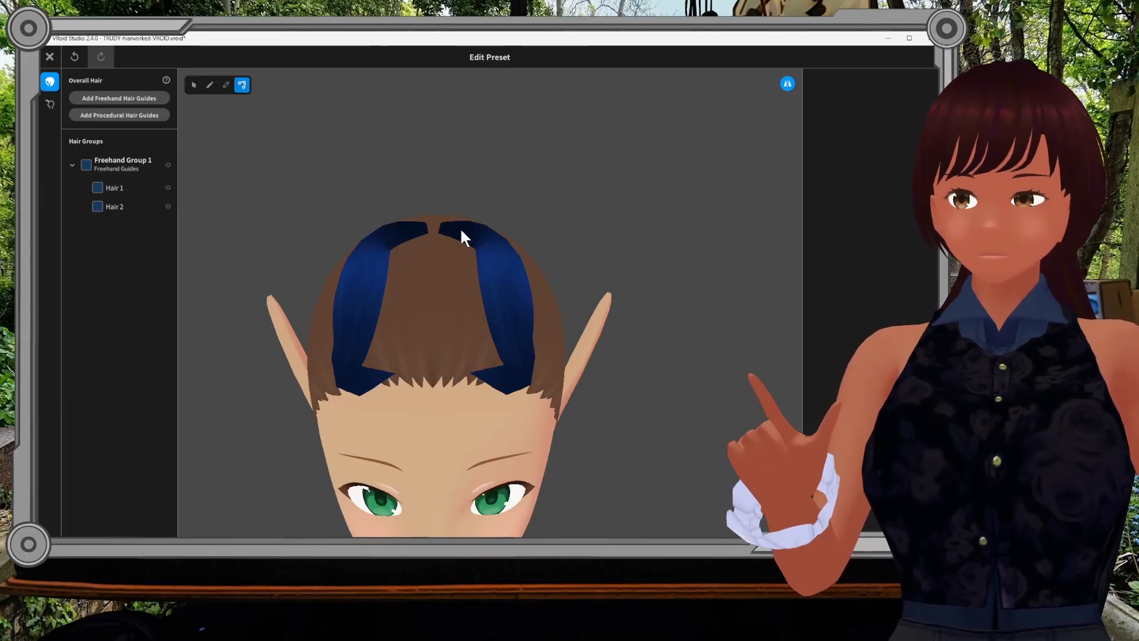
pyautogui.click(482, 248)
pyautogui.moveTo(509, 288); pyautogui.dragTo(560, 321, button='right')
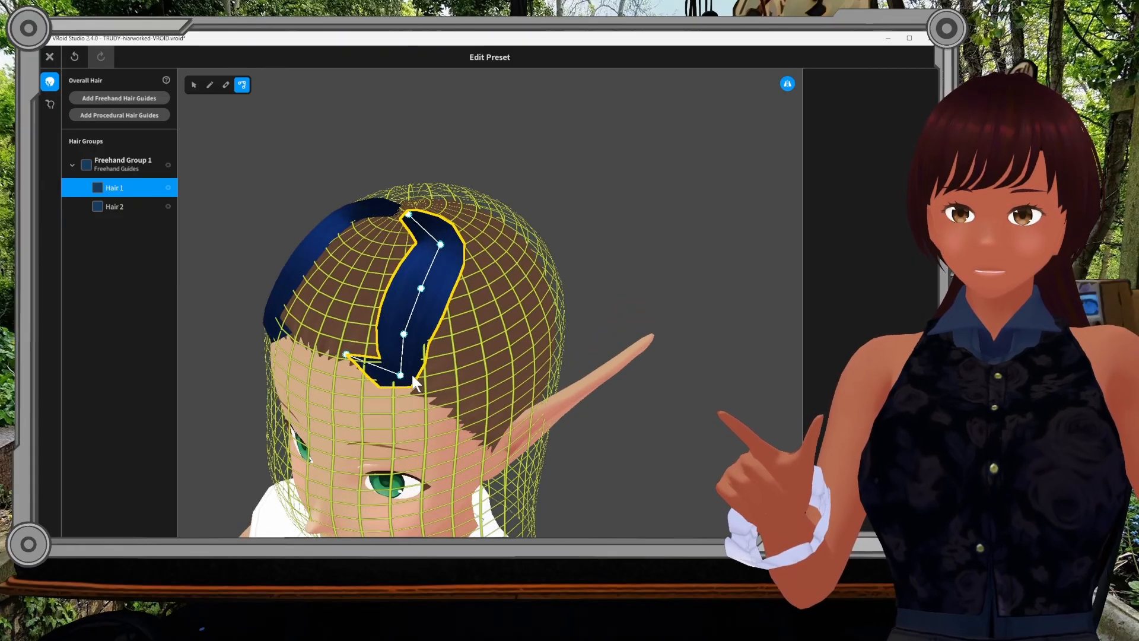
pyautogui.moveTo(402, 373); pyautogui.dragTo(356, 387)
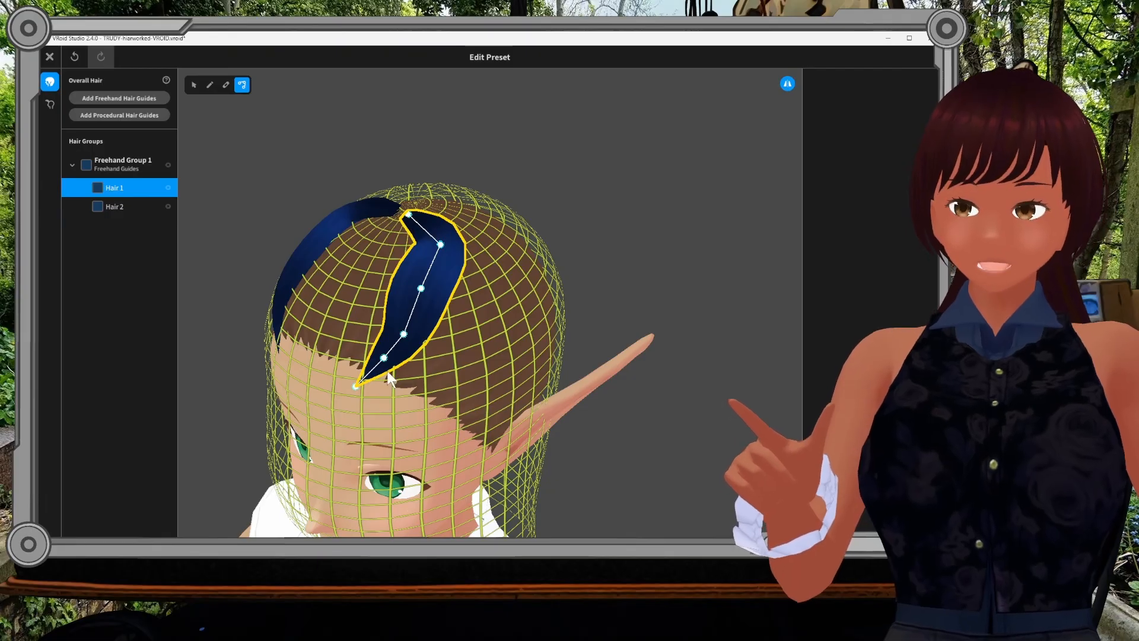
# Step: Redraw the Hair 1 strand with the Retouch Brush from the crown diagonally across the face, and show its control points
pyautogui.click(226, 85)
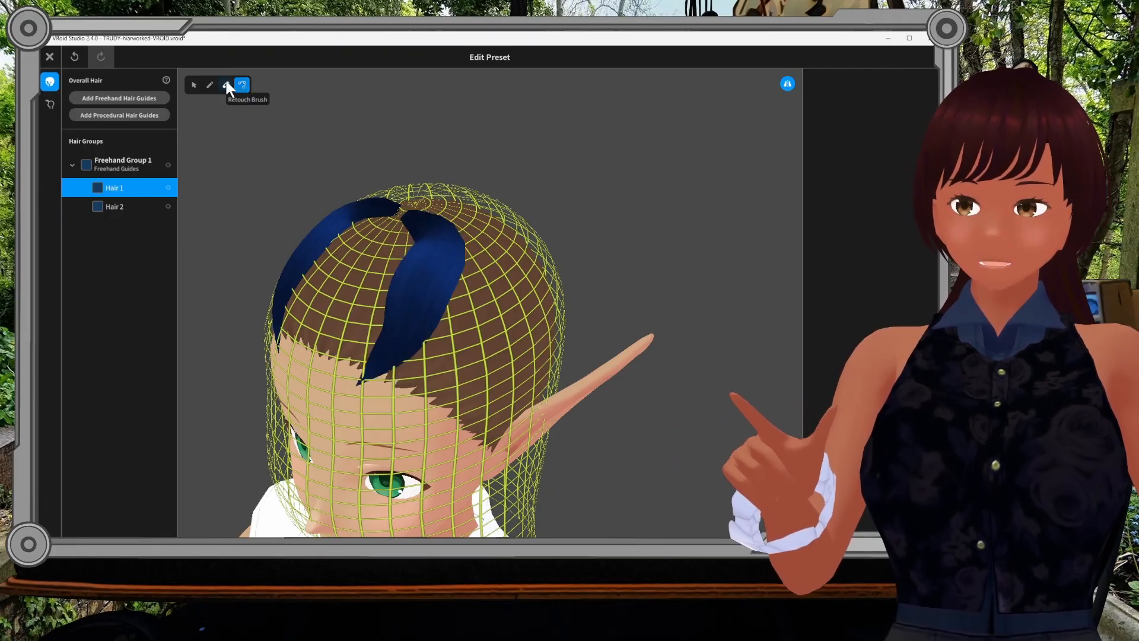
pyautogui.moveTo(409, 212)
pyautogui.mouseDown()
pyautogui.moveTo(425, 297)
pyautogui.moveTo(290, 503)
pyautogui.mouseUp()
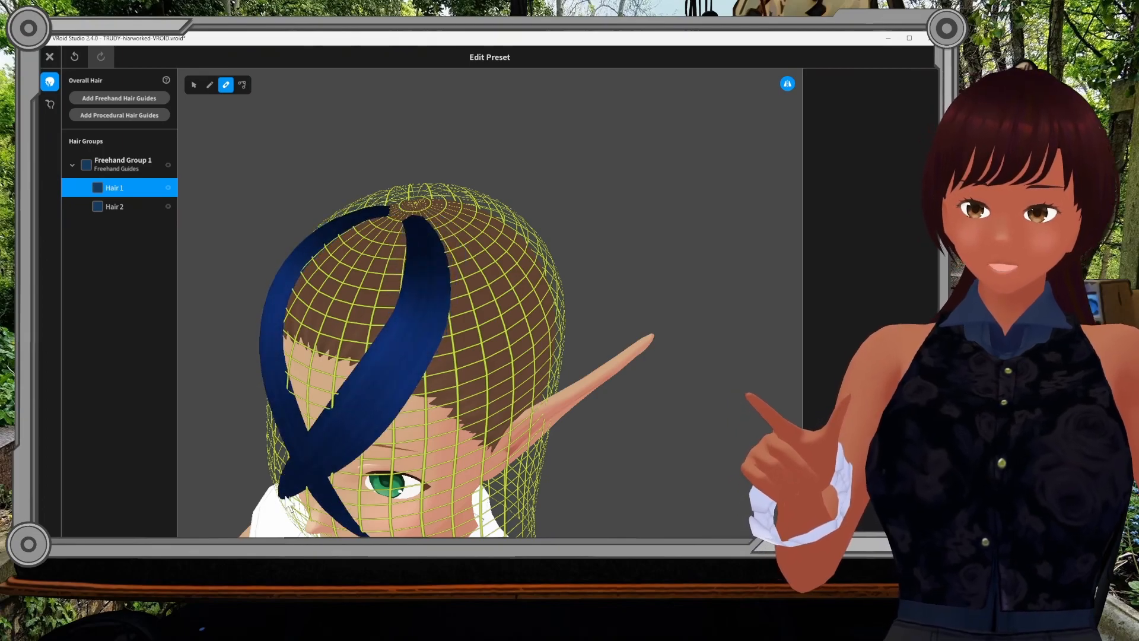
pyautogui.moveTo(424, 448); pyautogui.dragTo(442, 401, button='right')
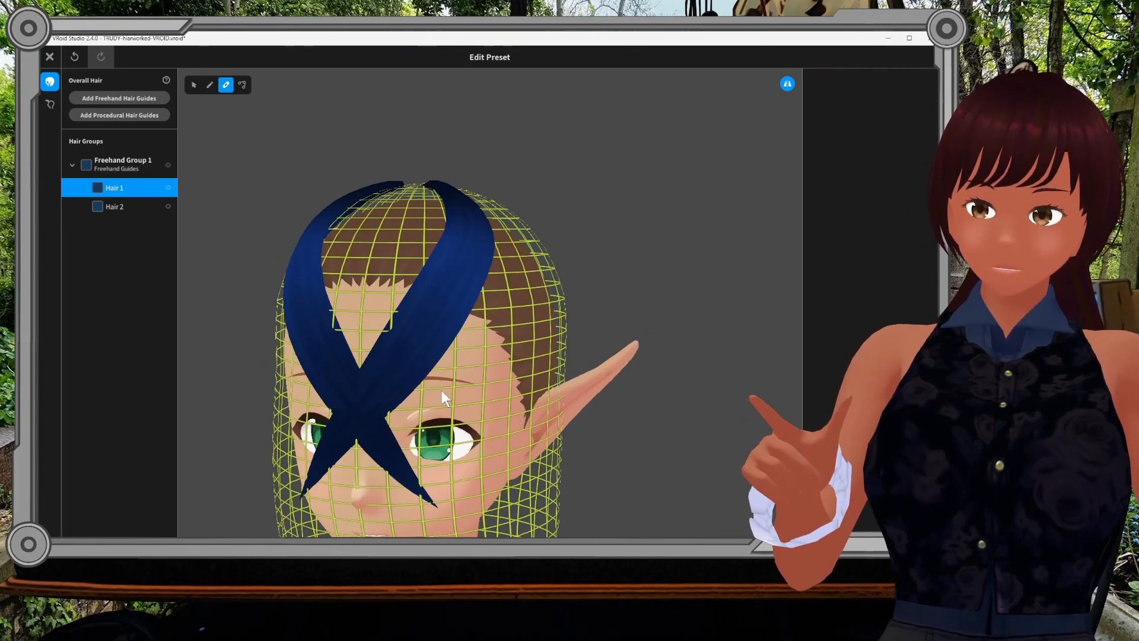
pyautogui.click(195, 83)
pyautogui.click(241, 85)
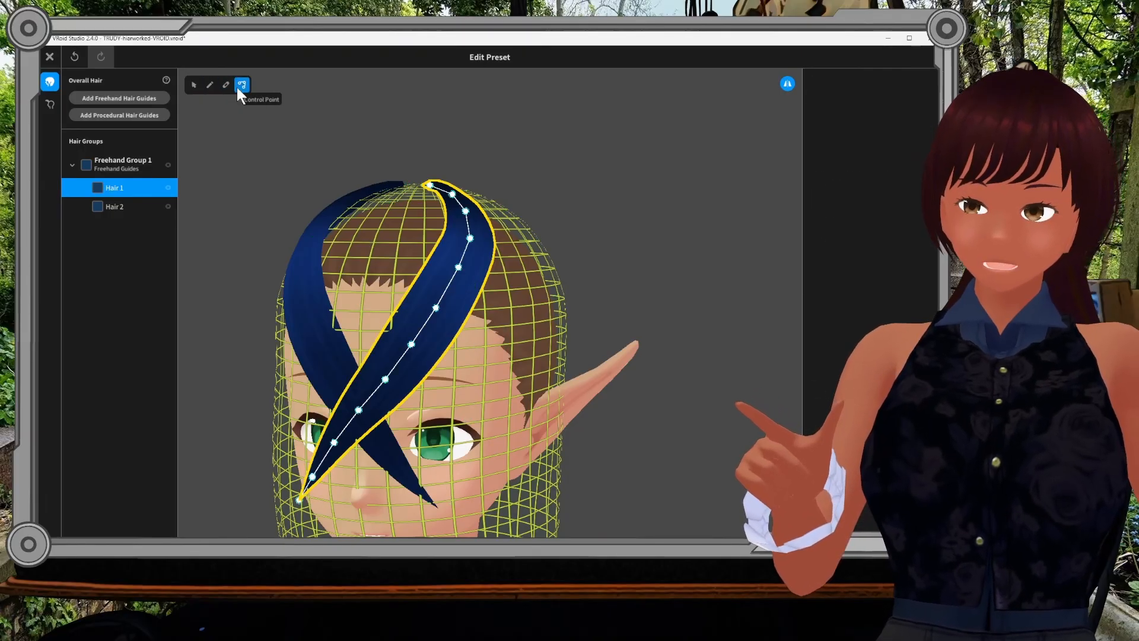
pyautogui.moveTo(442, 258); pyautogui.dragTo(485, 271, button='right')
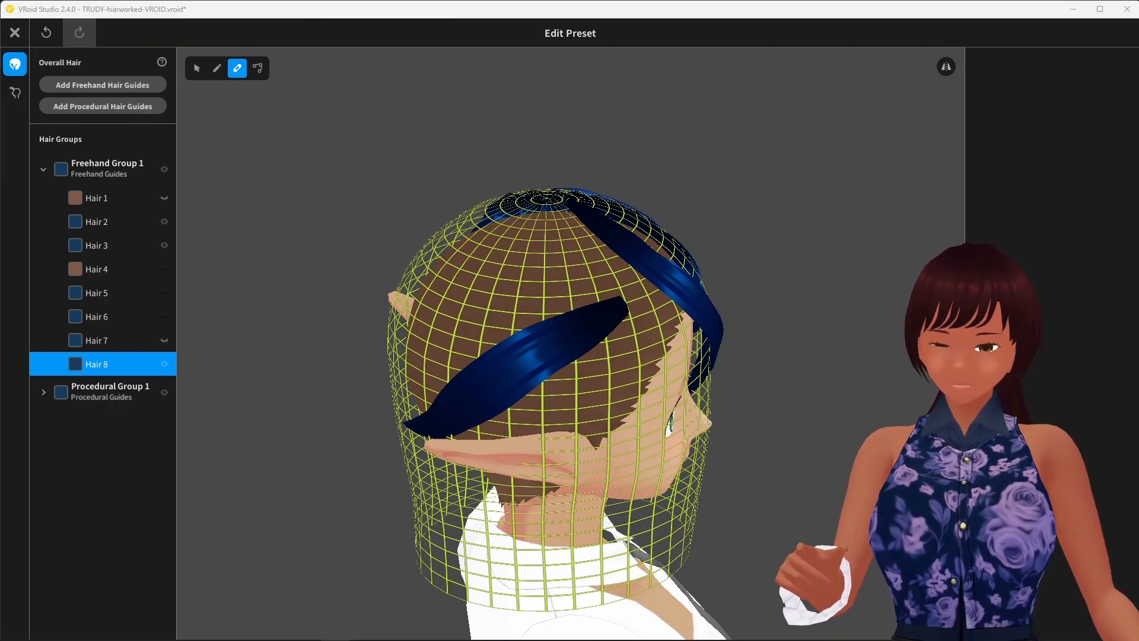
pyautogui.click(318, 305)
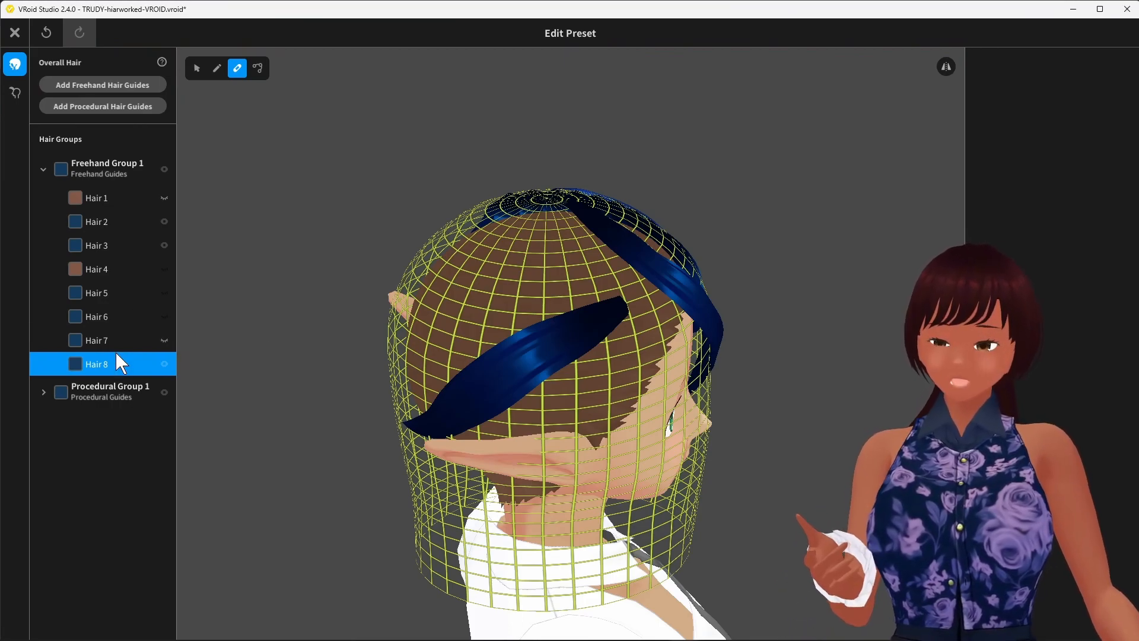
pyautogui.click(96, 367)
pyautogui.rightClick(95, 365)
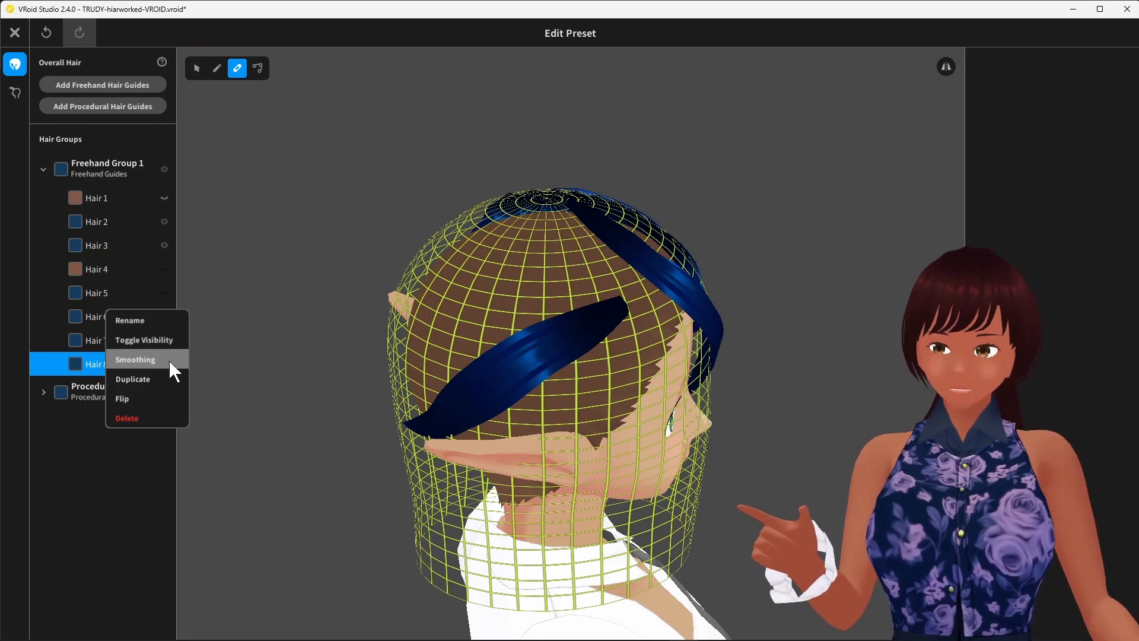
pyautogui.click(330, 290)
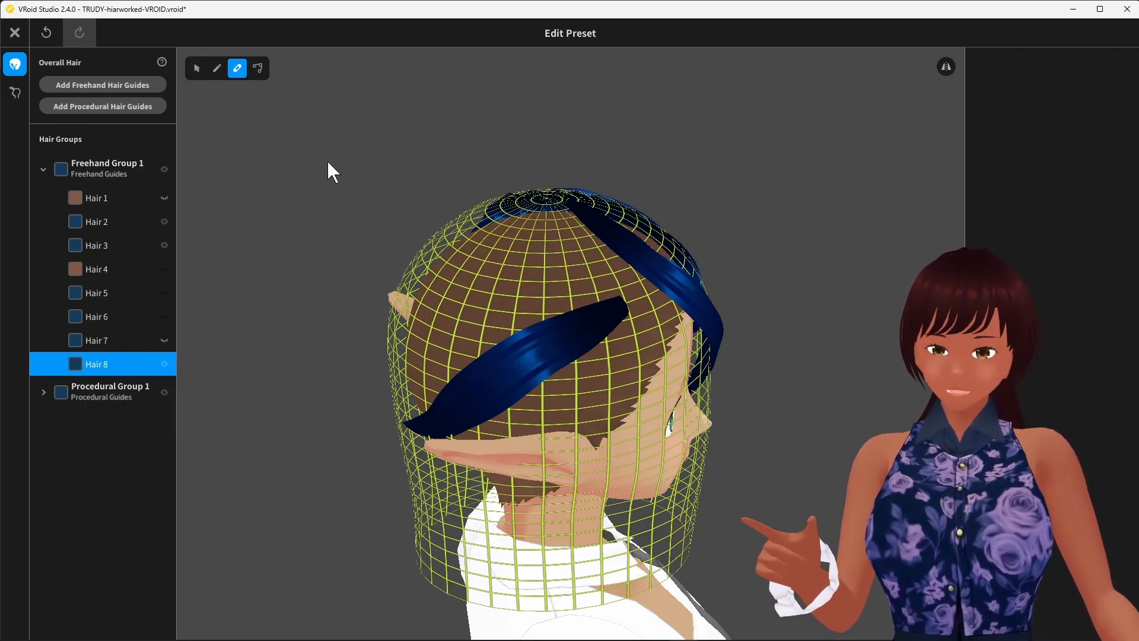
# Step: Show the control points of the Hair 8 strand and apply Smoothing to it three times
pyautogui.click(258, 62)
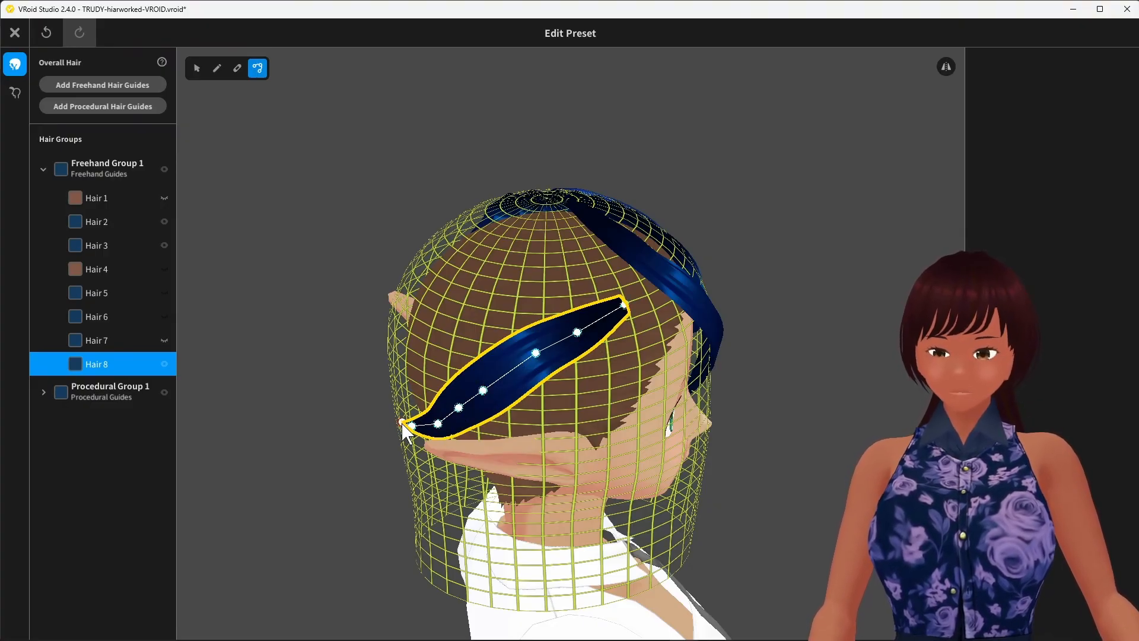
pyautogui.rightClick(95, 365)
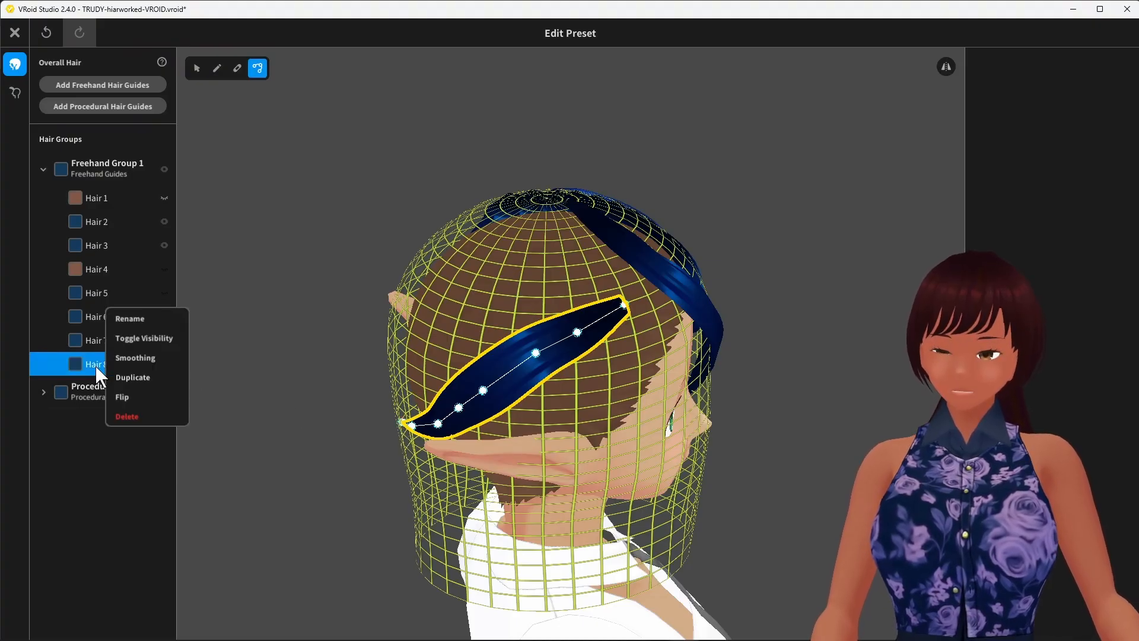
pyautogui.click(129, 358)
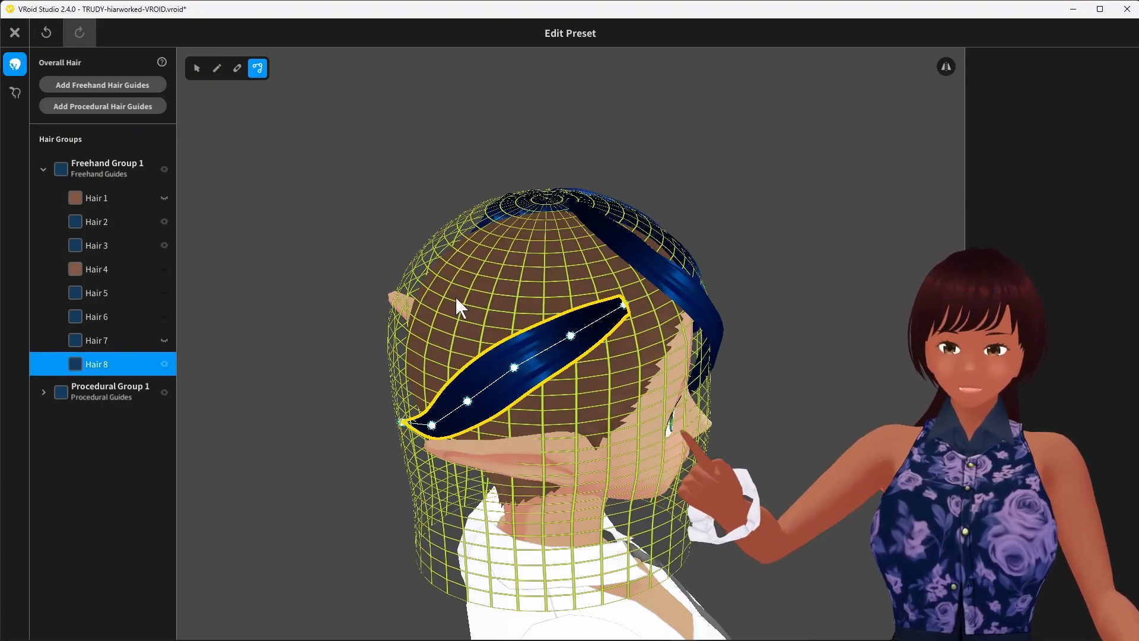
pyautogui.rightClick(108, 365)
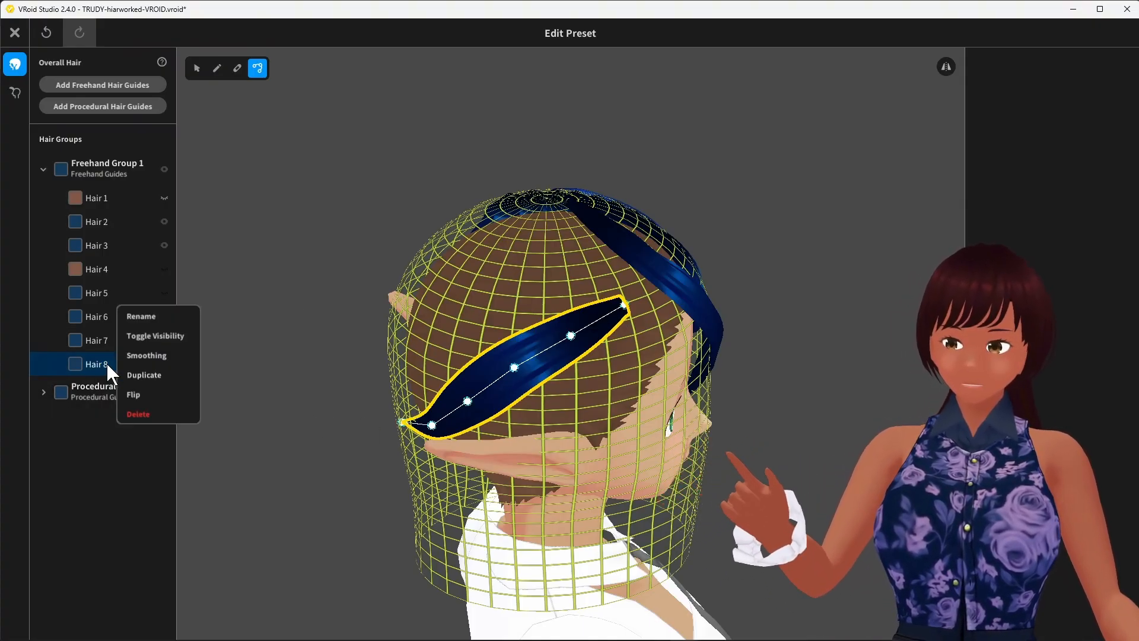
pyautogui.click(162, 357)
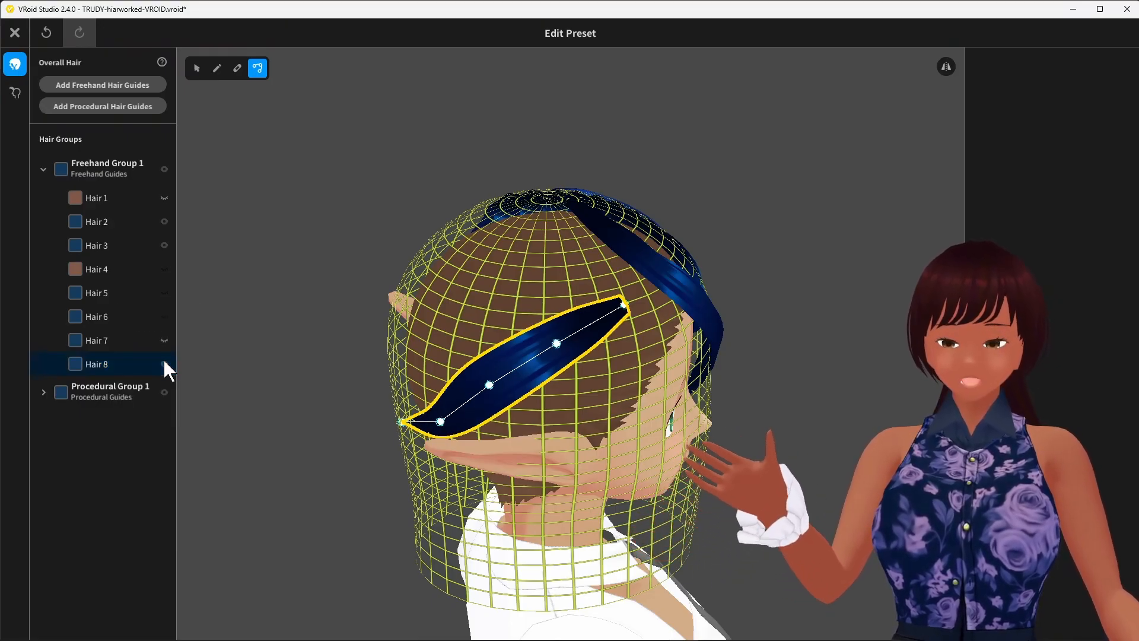
pyautogui.click(164, 364)
pyautogui.click(164, 364)
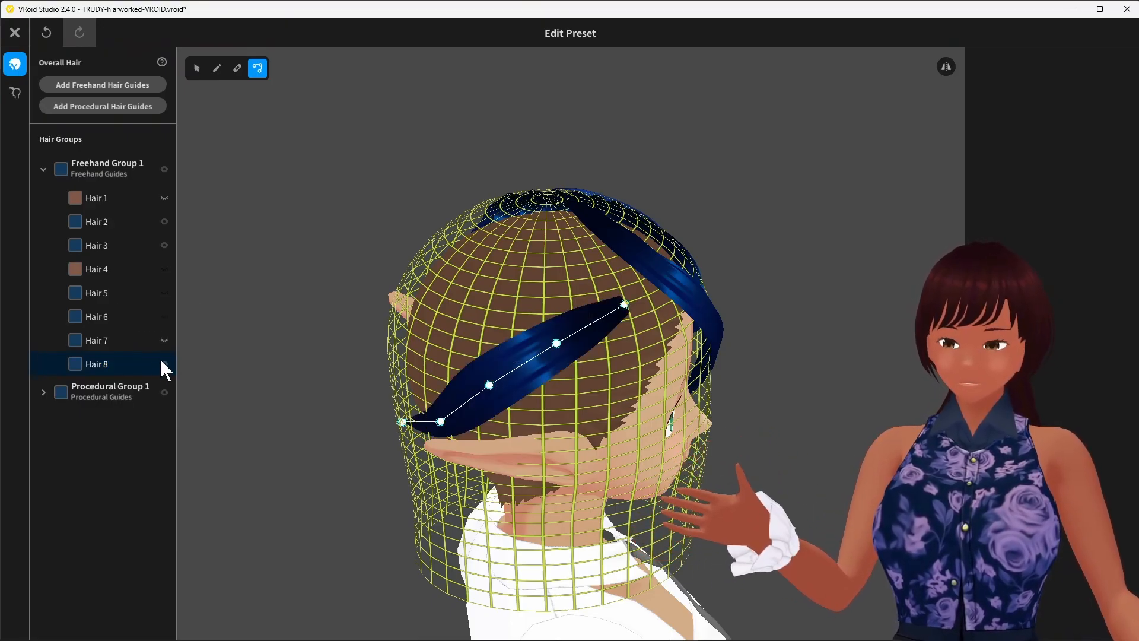
pyautogui.rightClick(125, 365)
pyautogui.click(171, 353)
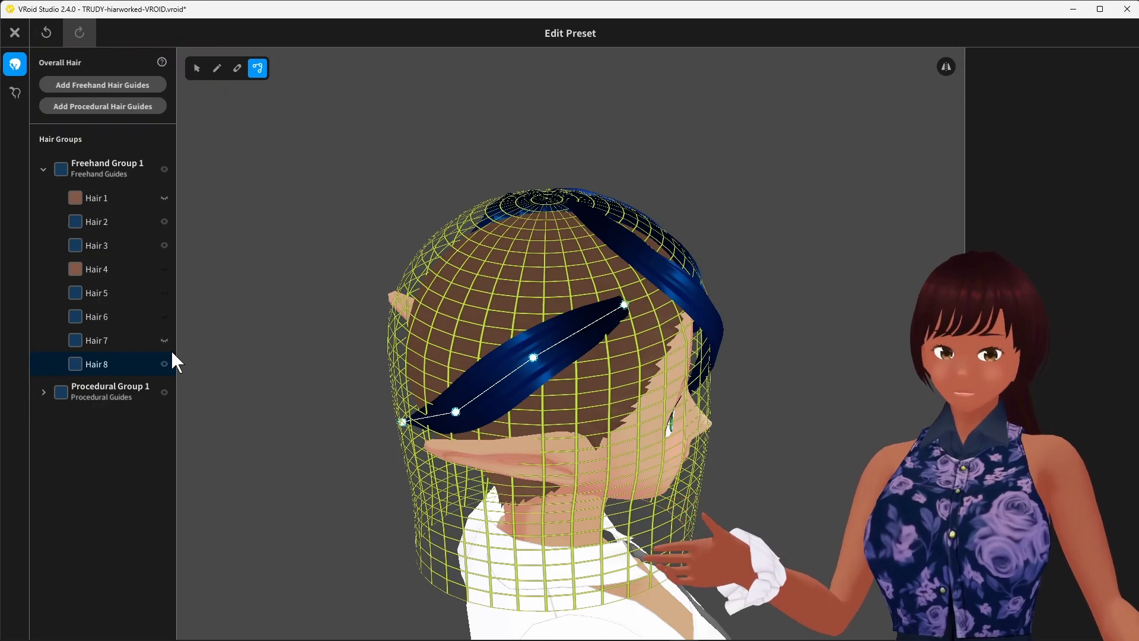
pyautogui.click(172, 354)
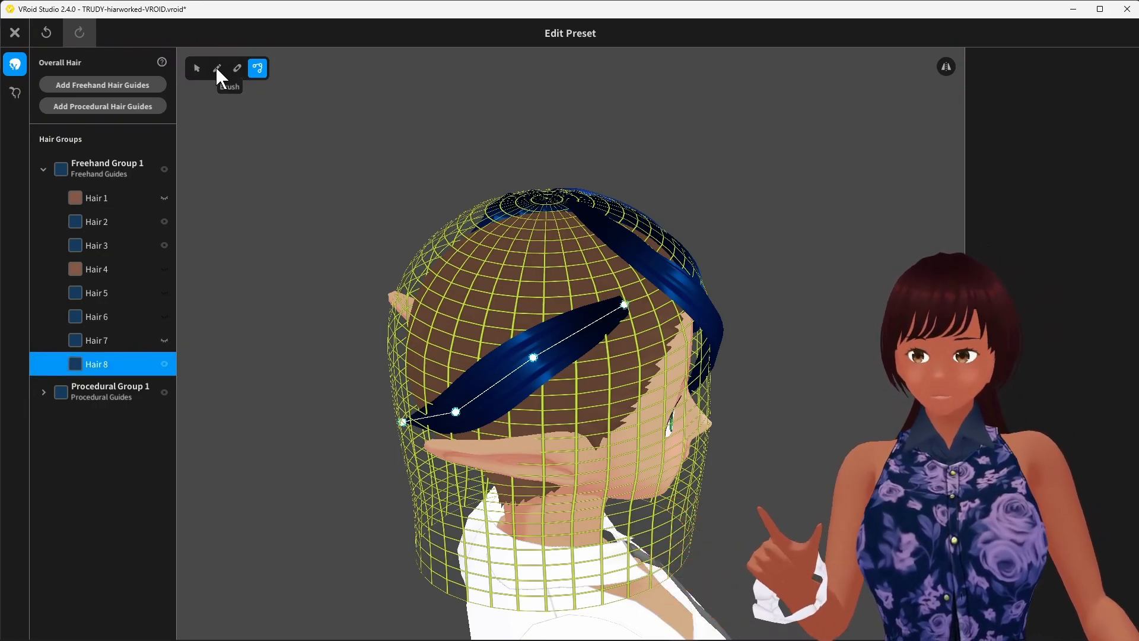
# Step: Redraw the Hair 8 strand with the Retouch Brush as a hook curving toward the back of the head, and smooth it three times
pyautogui.click(238, 67)
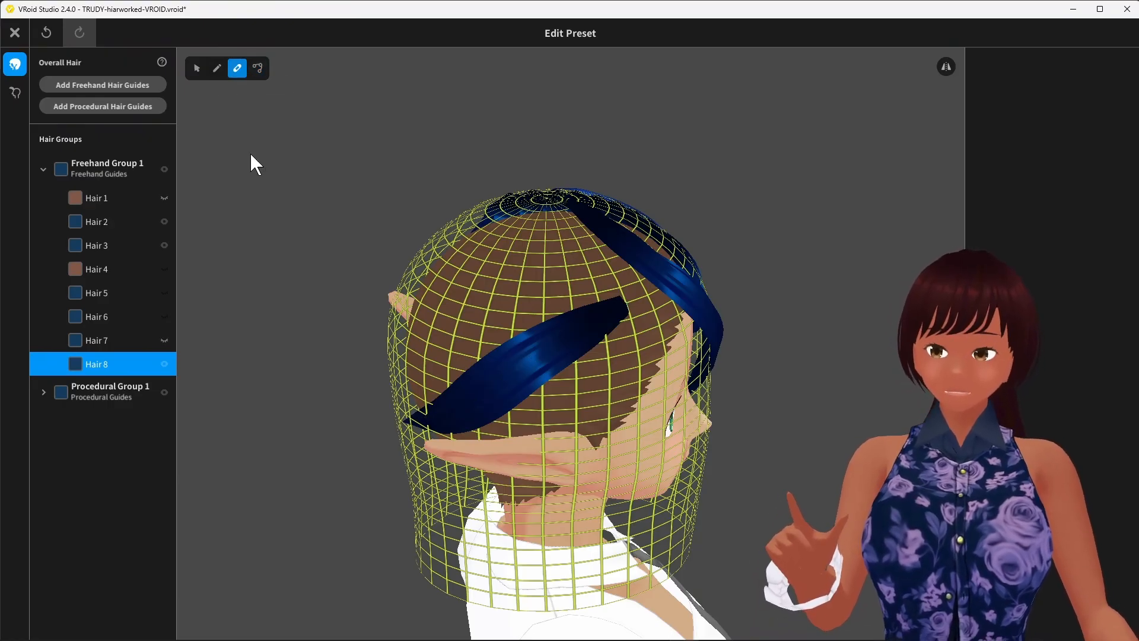
pyautogui.moveTo(614, 311)
pyautogui.mouseDown()
pyautogui.moveTo(461, 372)
pyautogui.moveTo(437, 255)
pyautogui.moveTo(367, 269)
pyautogui.mouseUp()
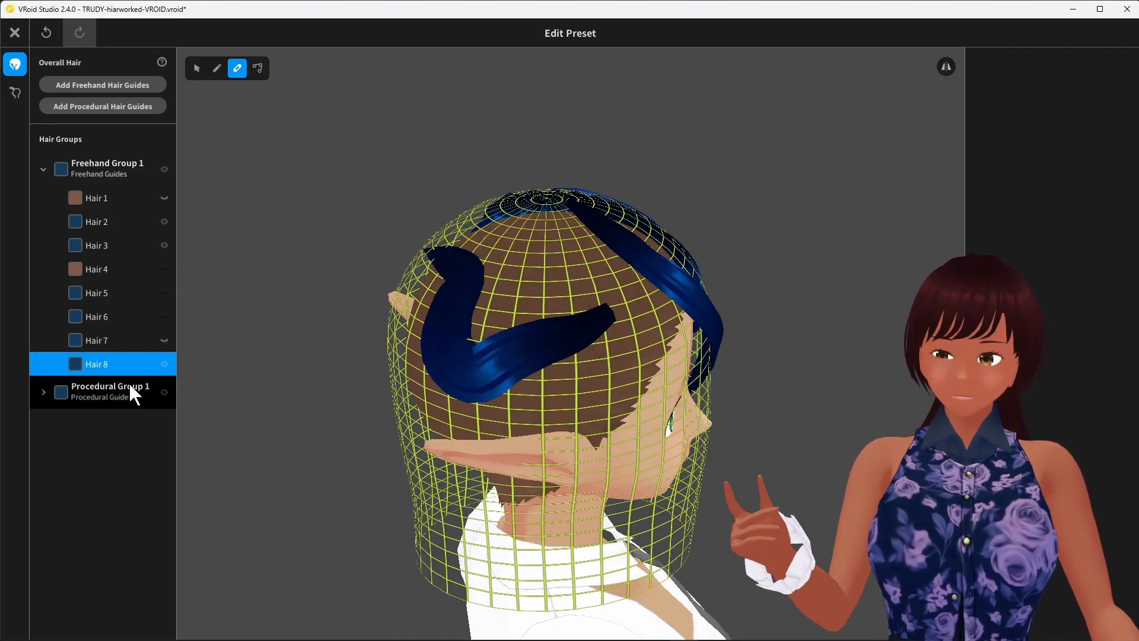
pyautogui.rightClick(104, 362)
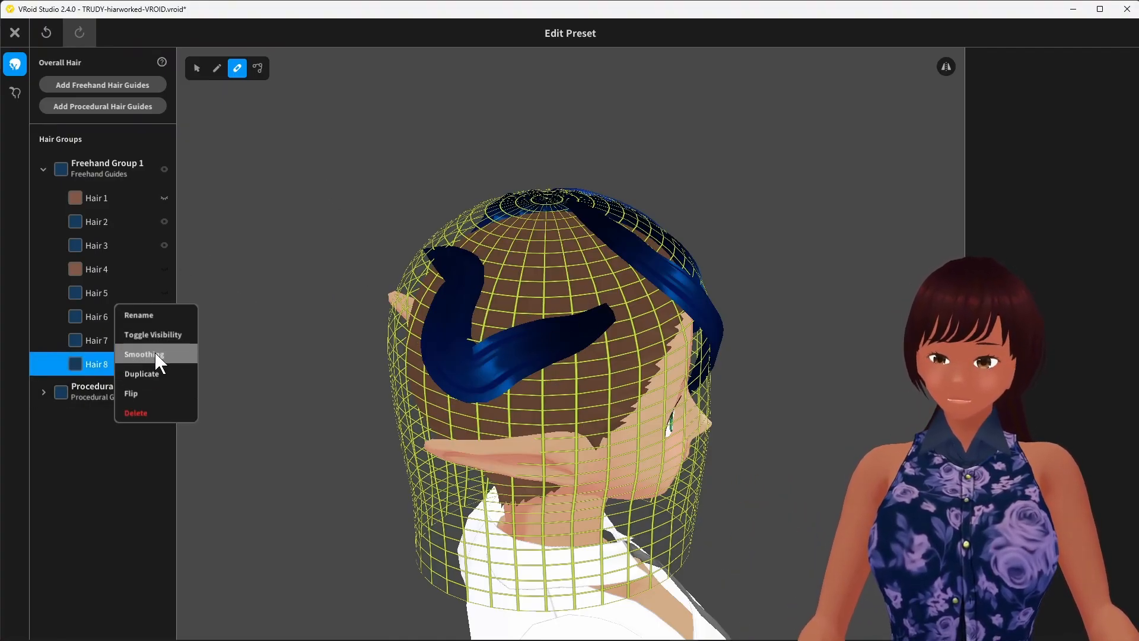
pyautogui.click(153, 354)
pyautogui.rightClick(104, 366)
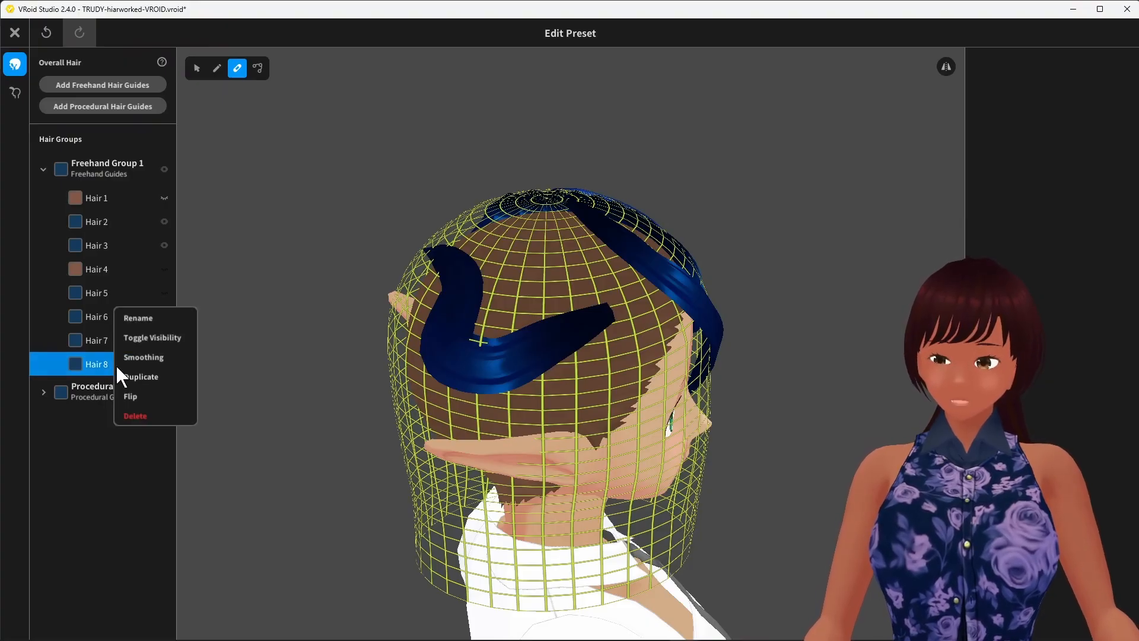
pyautogui.click(153, 357)
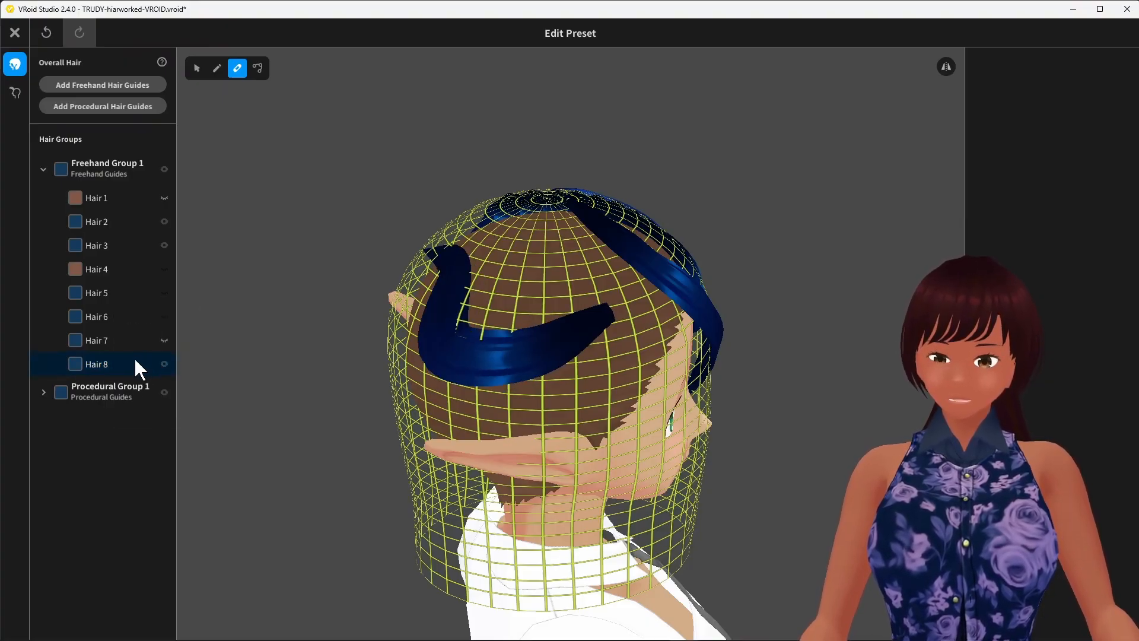
pyautogui.rightClick(129, 368)
pyautogui.click(171, 359)
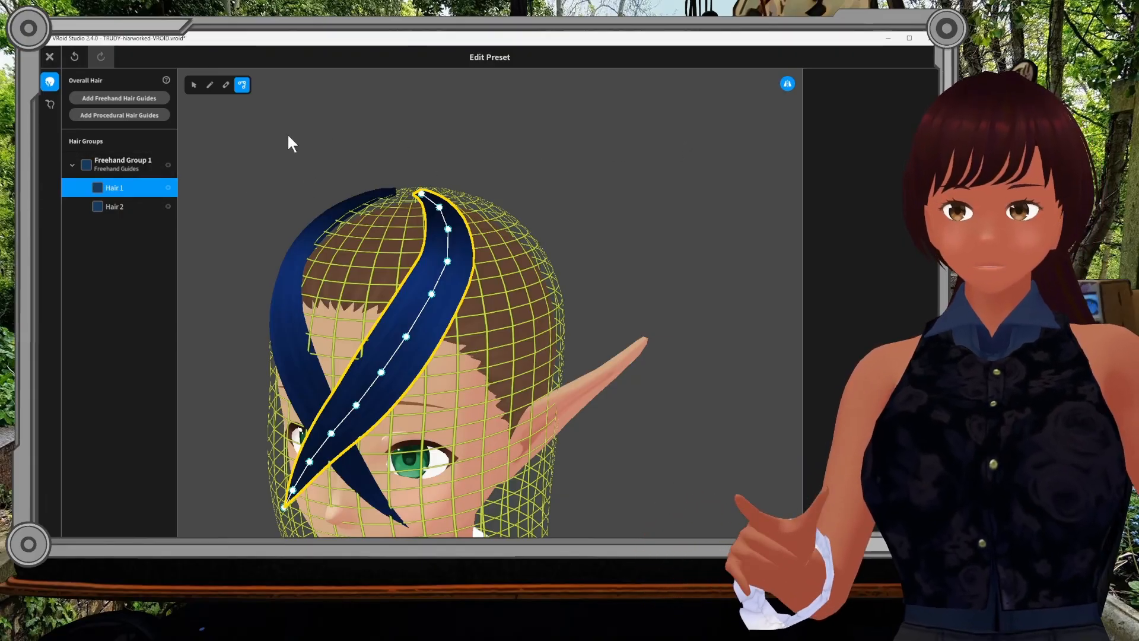
# Step: Enable the Main Color and Highlight Color of the t-hair material used by the Hair 1 strand
pyautogui.click(192, 85)
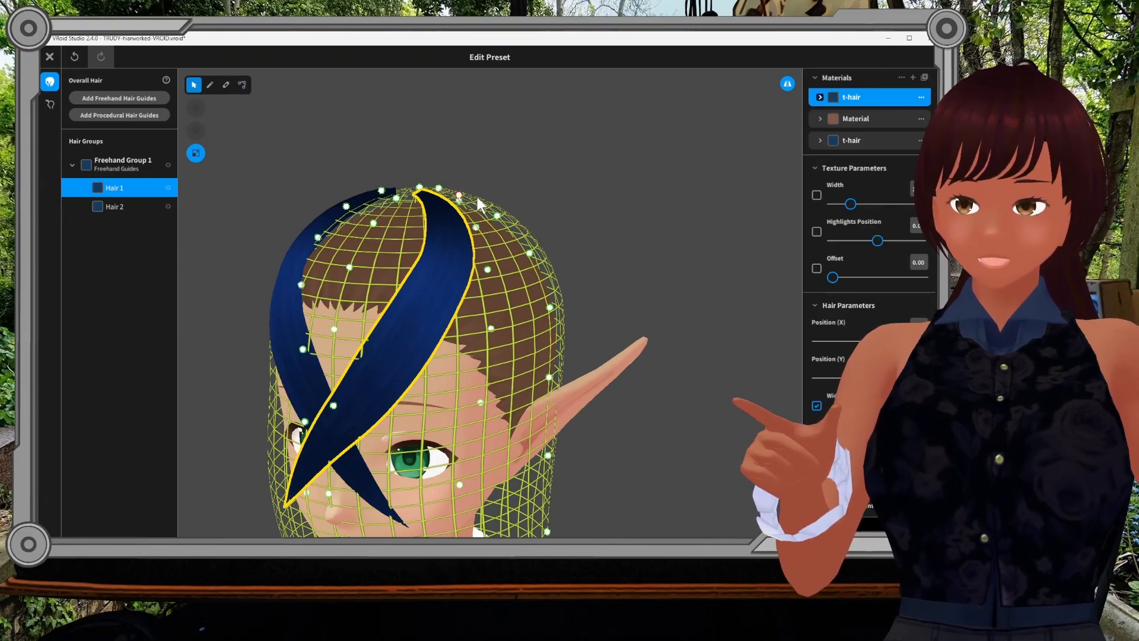
pyautogui.moveTo(469, 199); pyautogui.dragTo(549, 214, button='right')
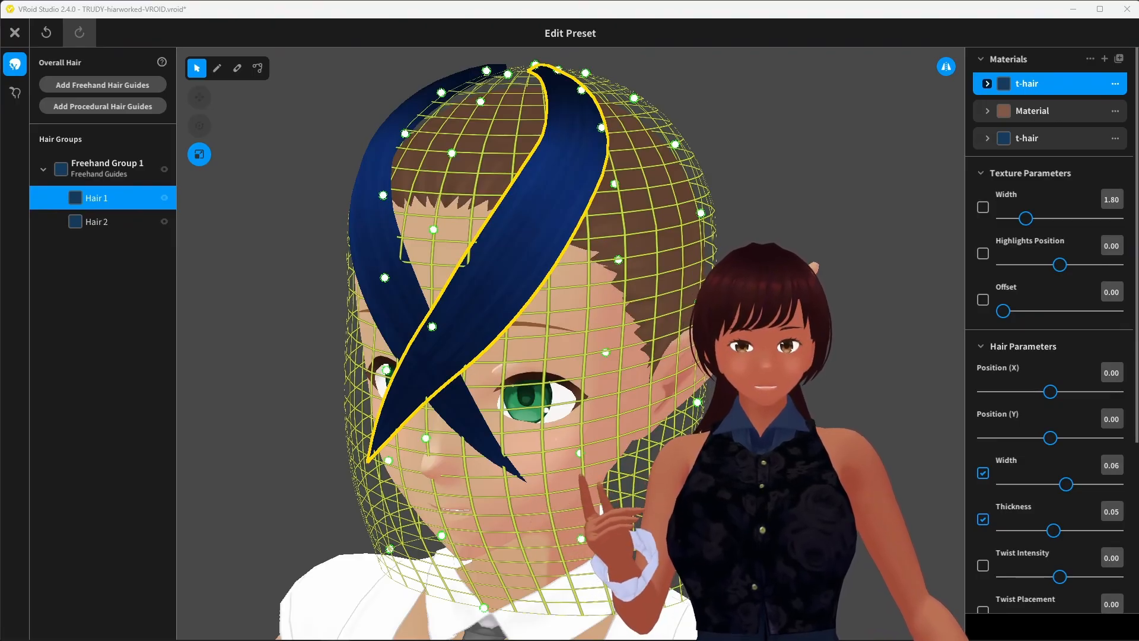
pyautogui.click(987, 84)
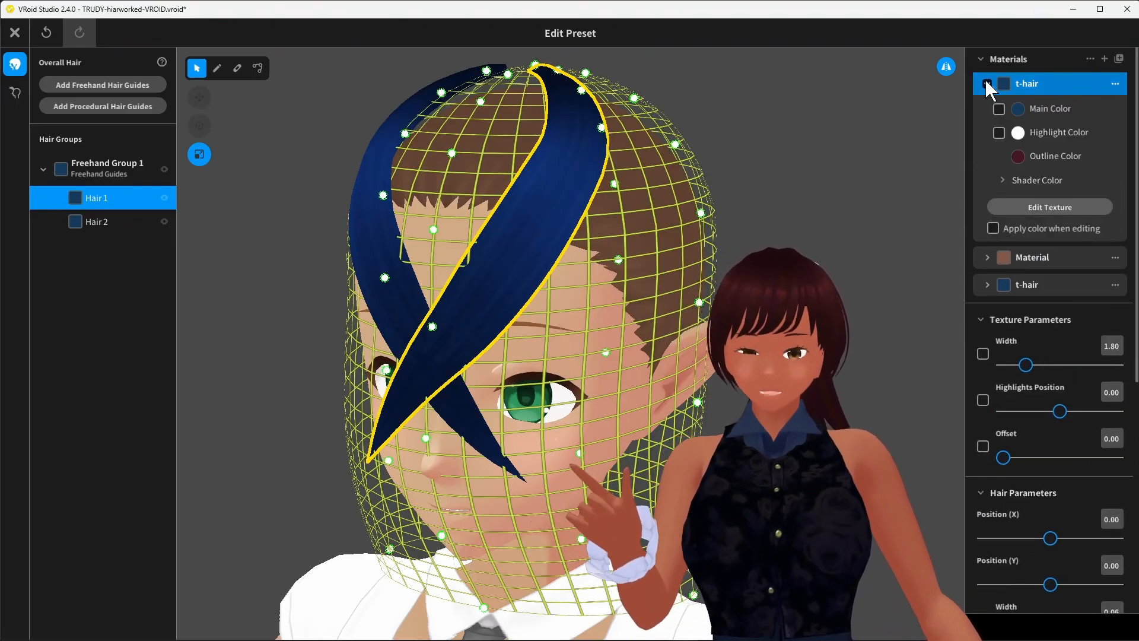
pyautogui.click(1000, 110)
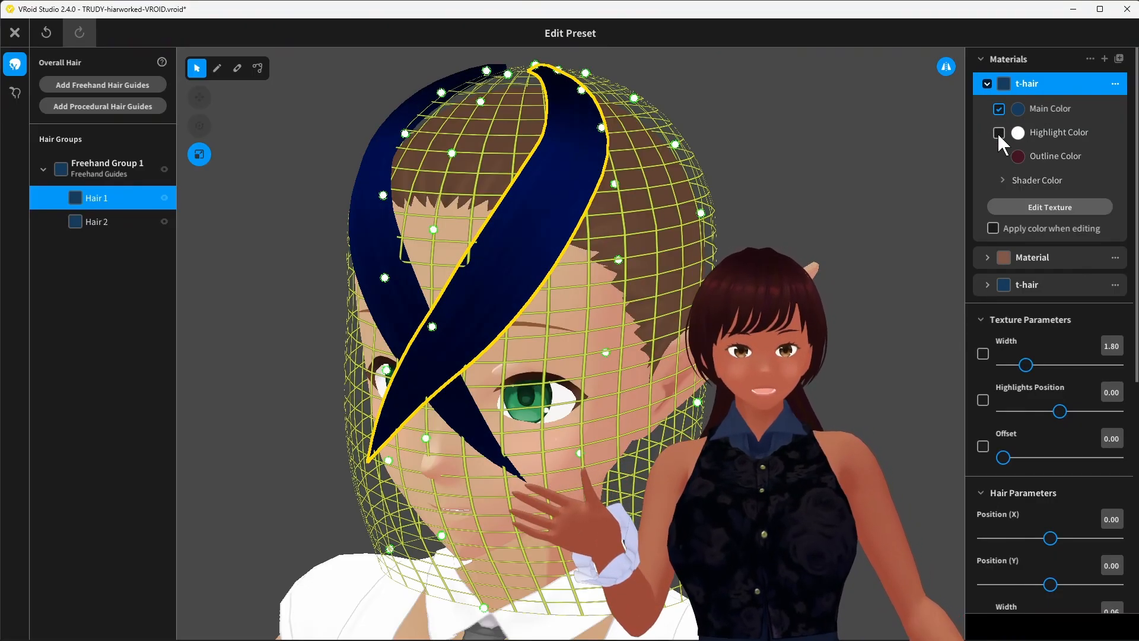
pyautogui.click(999, 132)
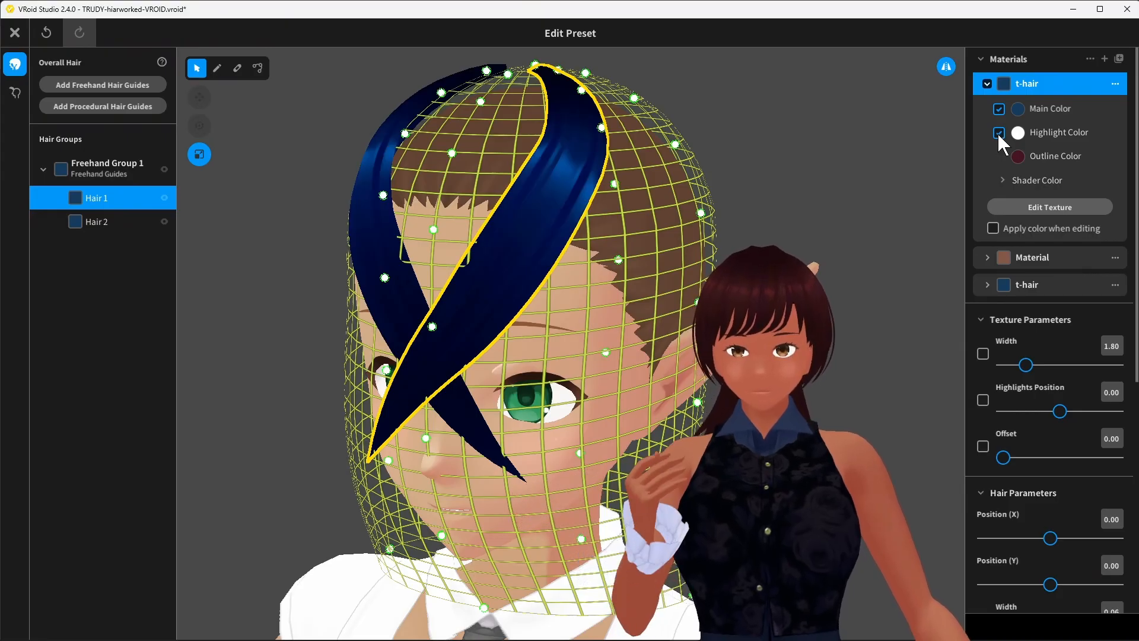
pyautogui.click(987, 83)
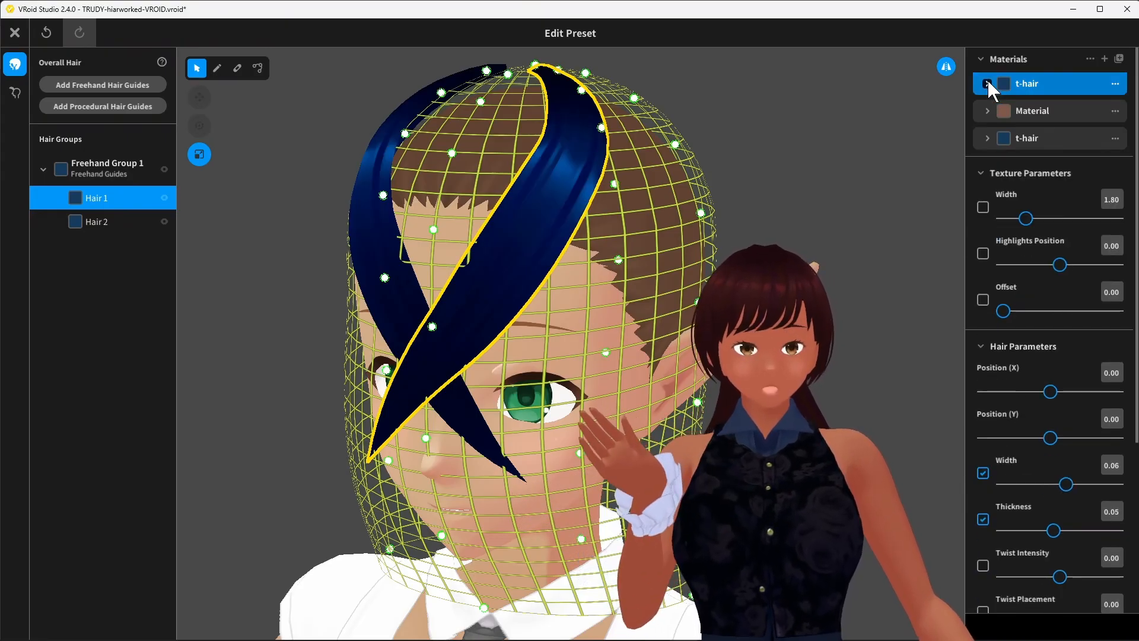
# Step: Assign the brown material named Material to the Hair 1 strand and disable its Main Color and Highlight Color
pyautogui.click(1012, 109)
pyautogui.click(985, 110)
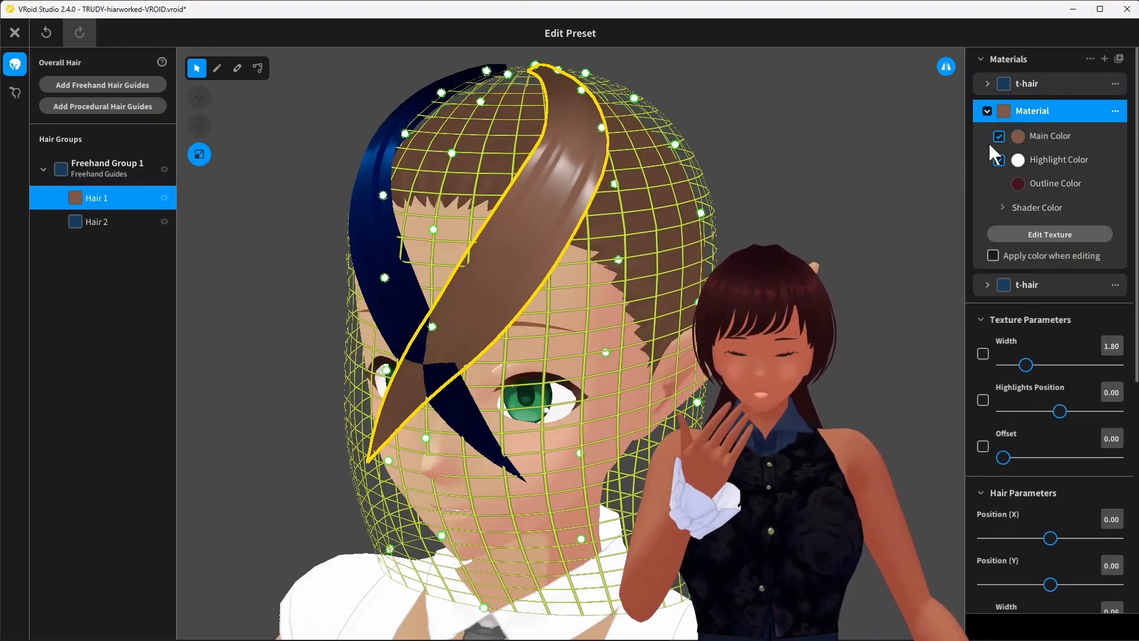
pyautogui.click(997, 159)
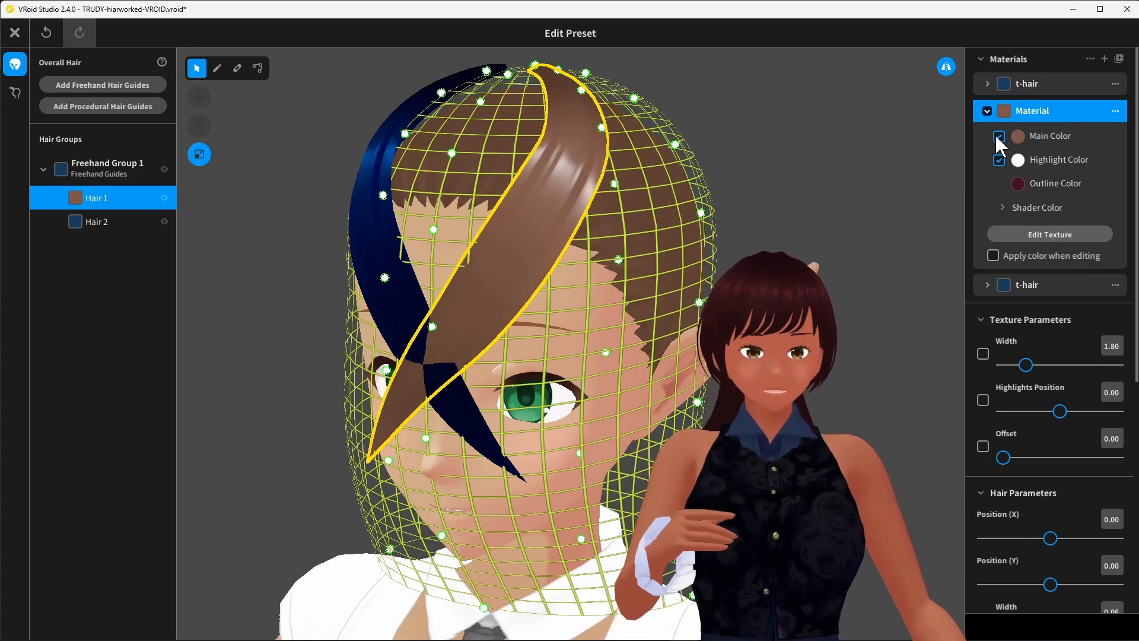
pyautogui.click(999, 136)
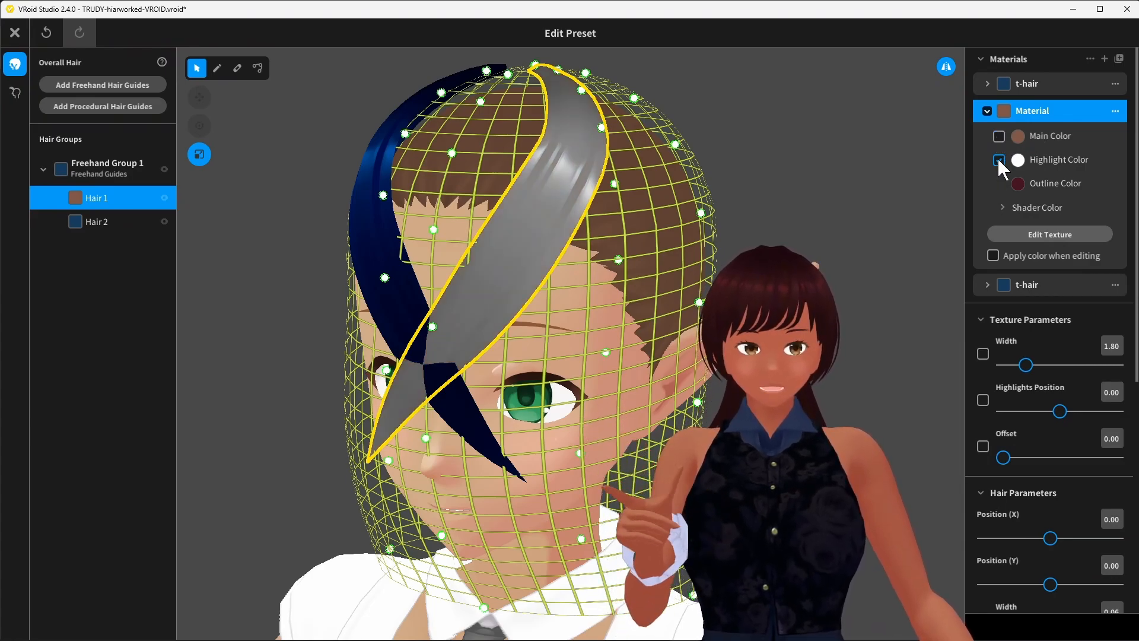
pyautogui.click(999, 159)
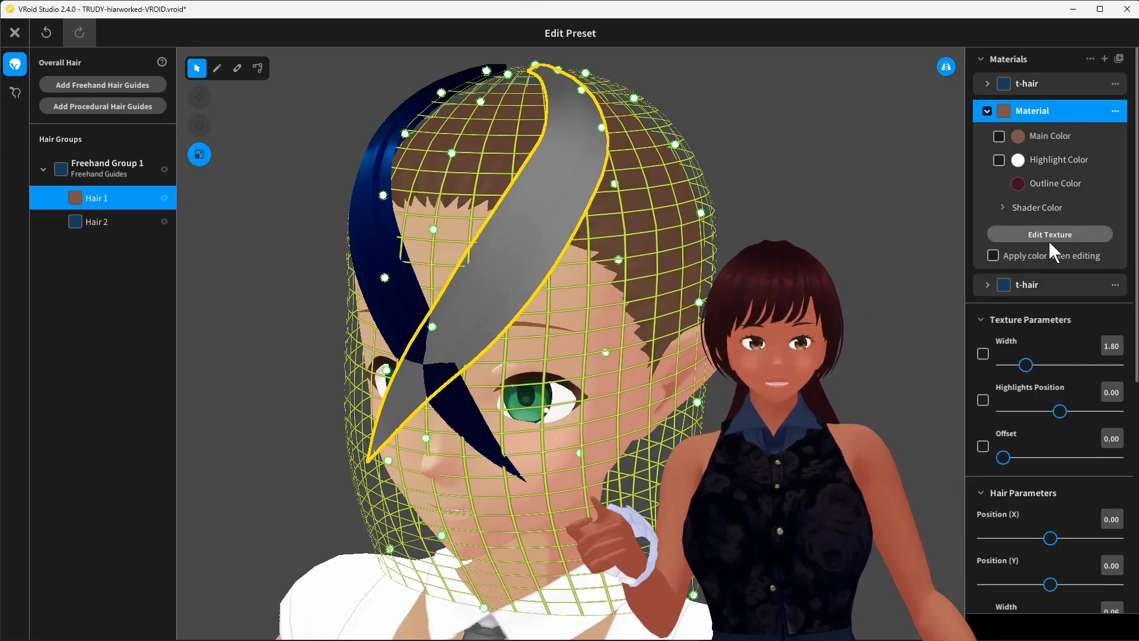
# Step: Expand the material's Shader Color settings, try an orange hue for the Base Color with the swatch back at white, and close the color picker
pyautogui.click(999, 204)
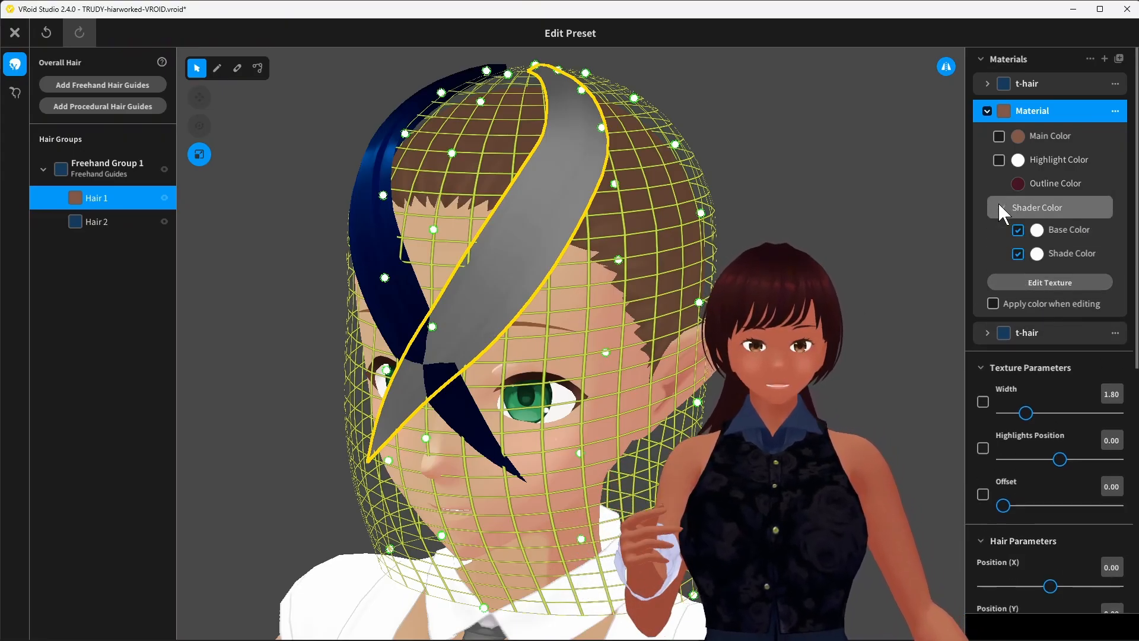
pyautogui.click(1039, 231)
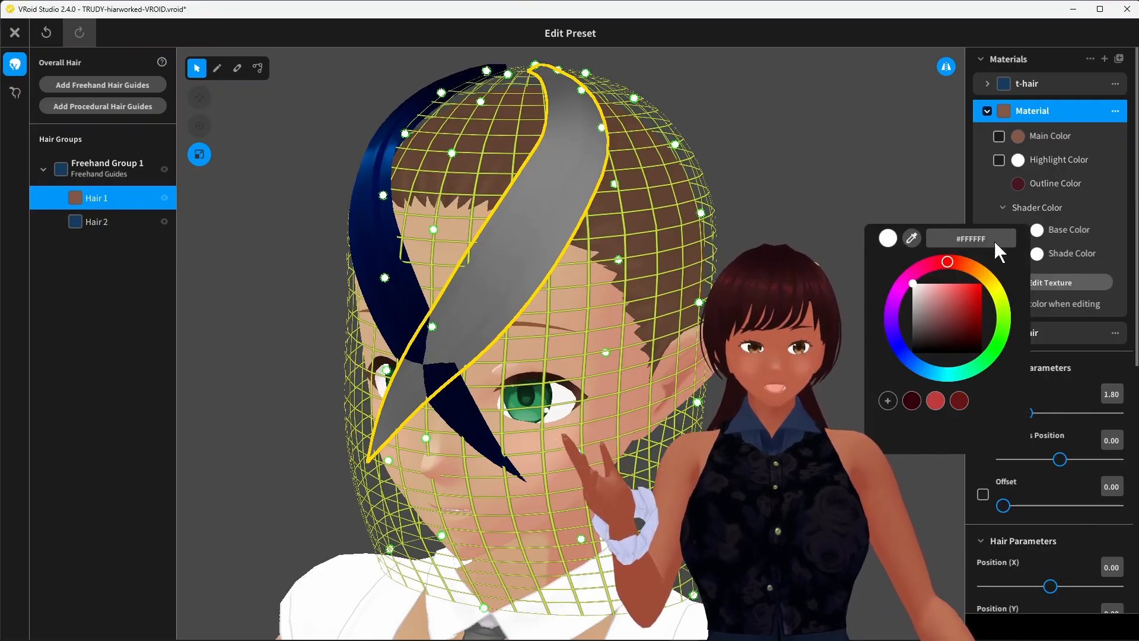
pyautogui.moveTo(964, 258); pyautogui.dragTo(980, 272)
pyautogui.moveTo(941, 287); pyautogui.dragTo(870, 275)
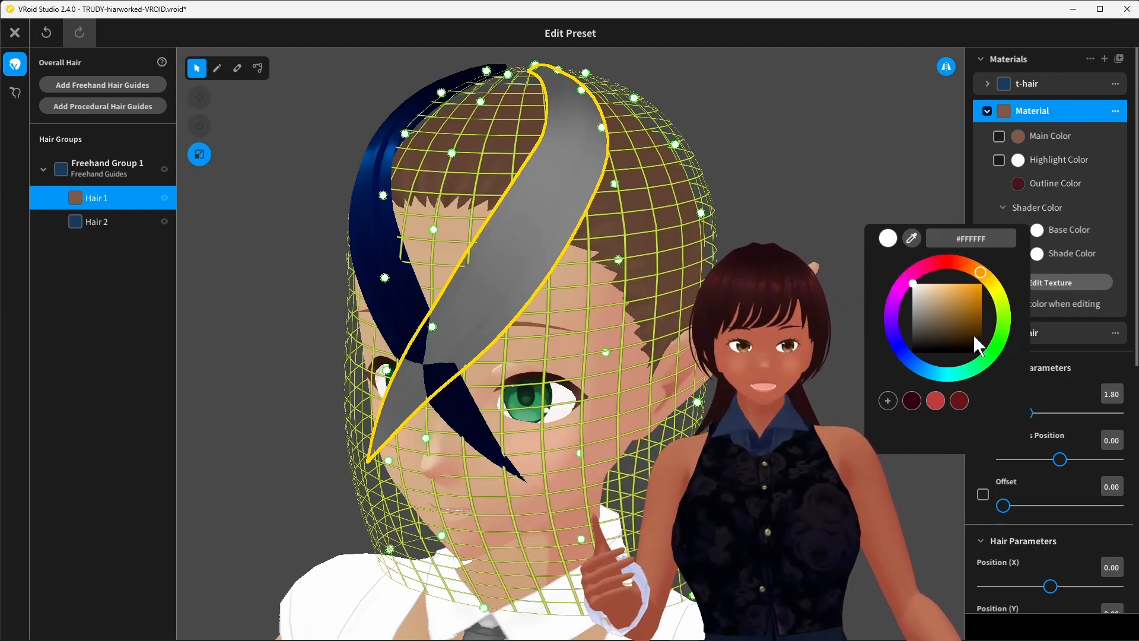
pyautogui.click(978, 190)
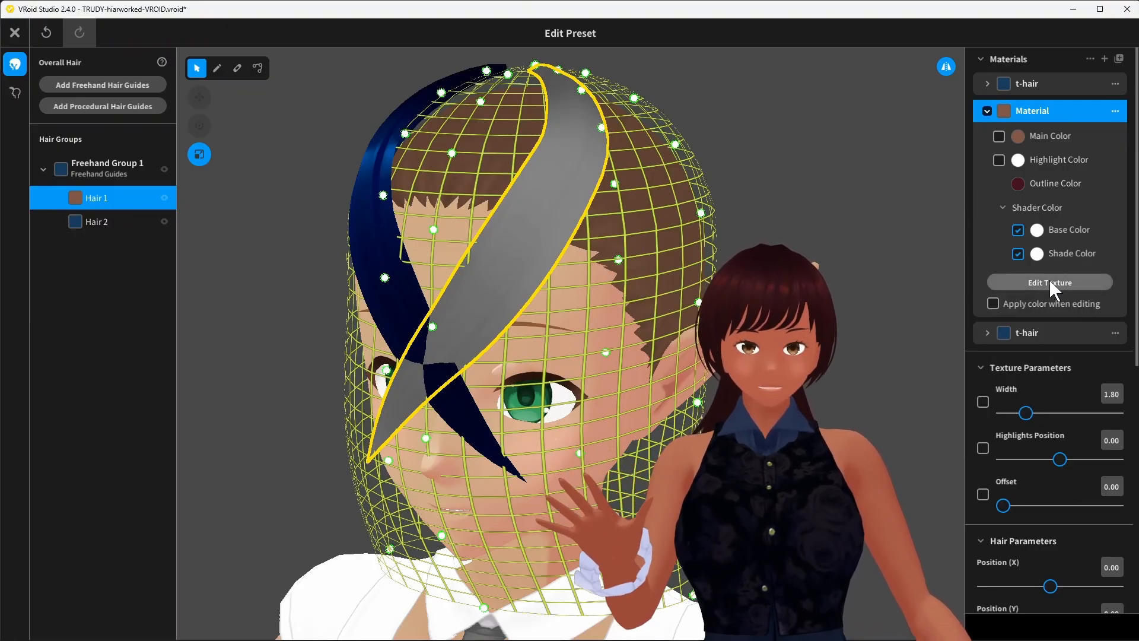
# Step: Edit the texture of the brown material named Material, view its base layer's options such as Import and Export, and close the texture editor
pyautogui.scroll(-1, 1033, 262)
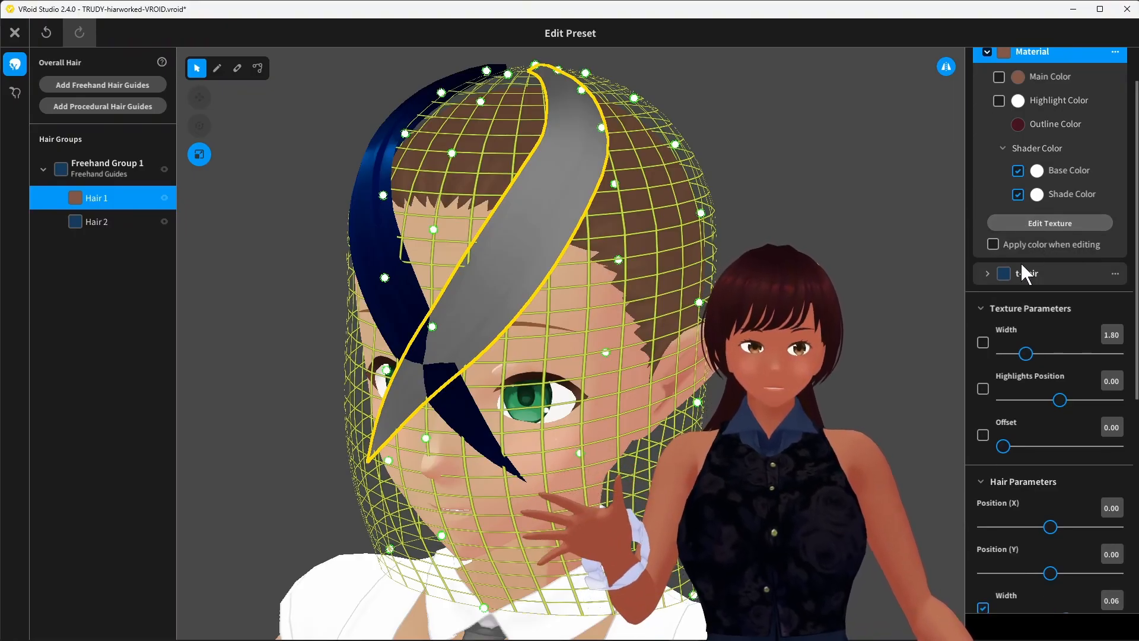
pyautogui.click(1023, 223)
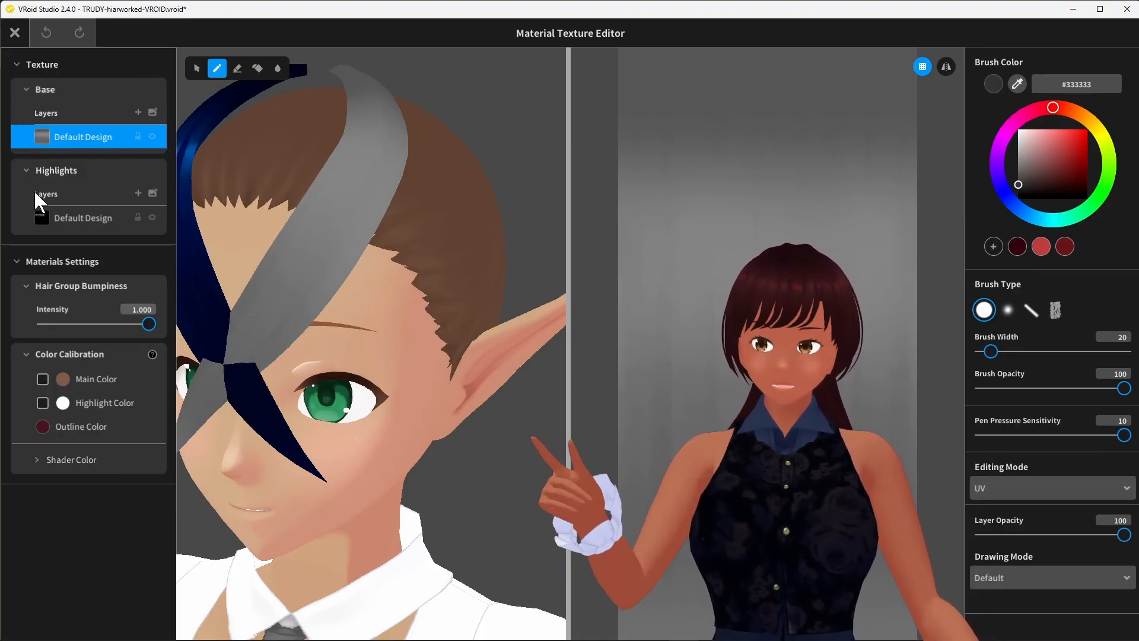
pyautogui.rightClick(77, 137)
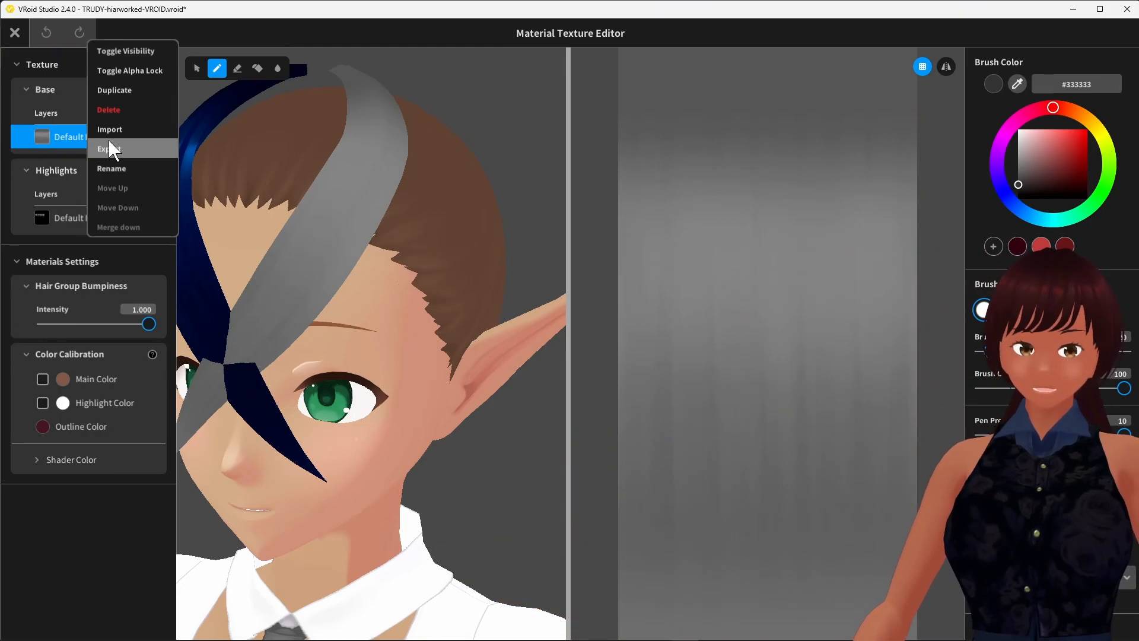
pyautogui.click(17, 27)
pyautogui.click(14, 29)
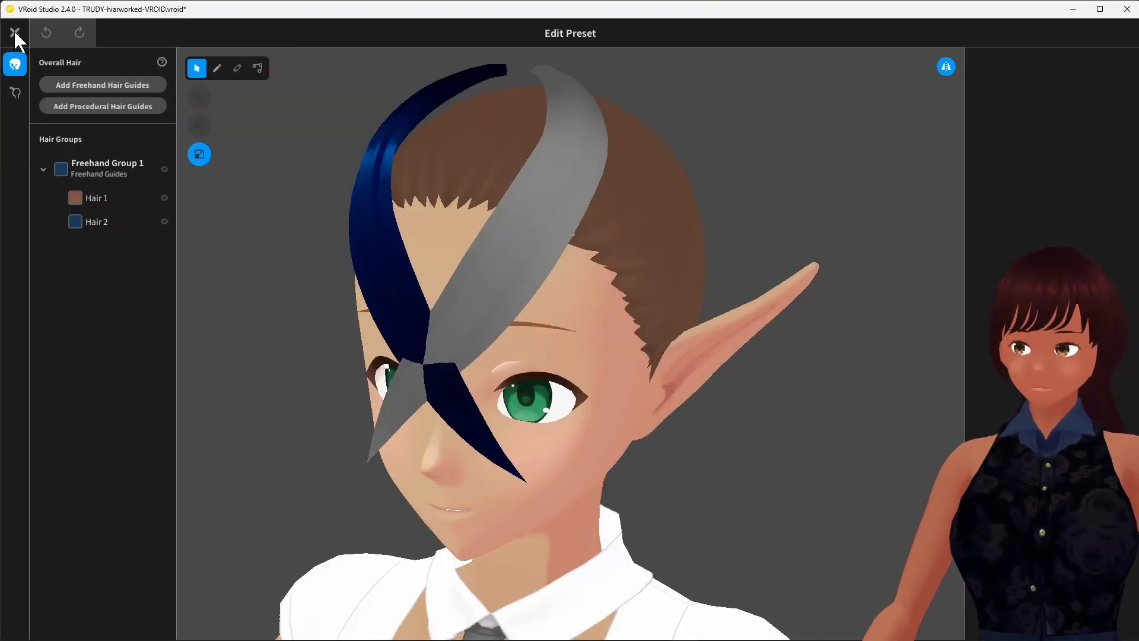
# Step: Open the t-hair material texture of the Hair 2 strand to examine its base layer, and close the texture editor
pyautogui.click(387, 194)
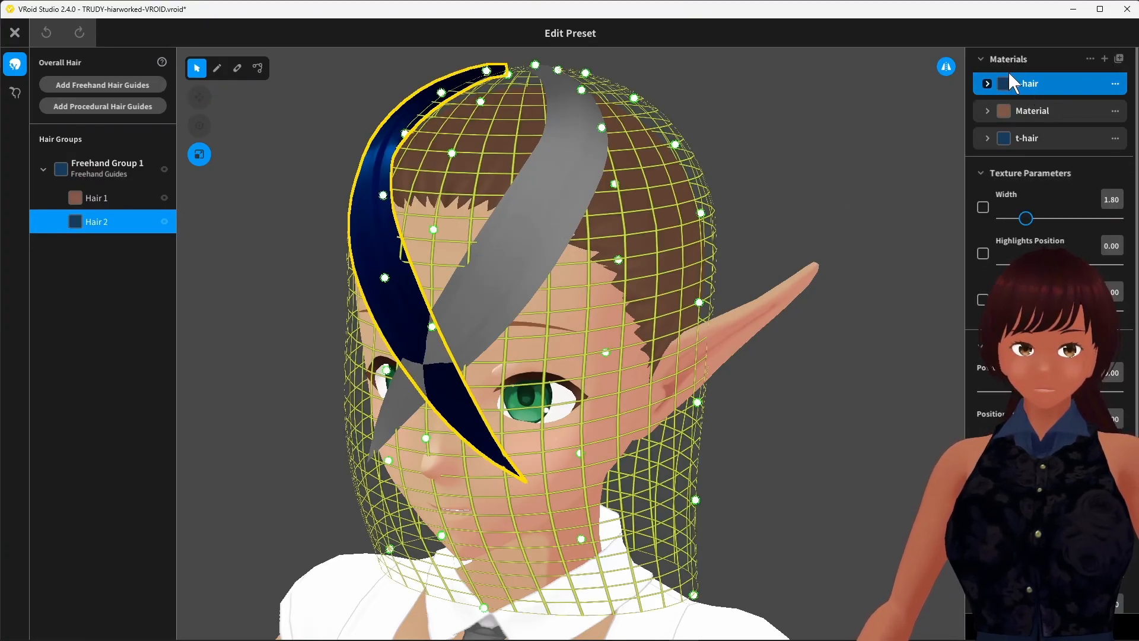
pyautogui.click(987, 85)
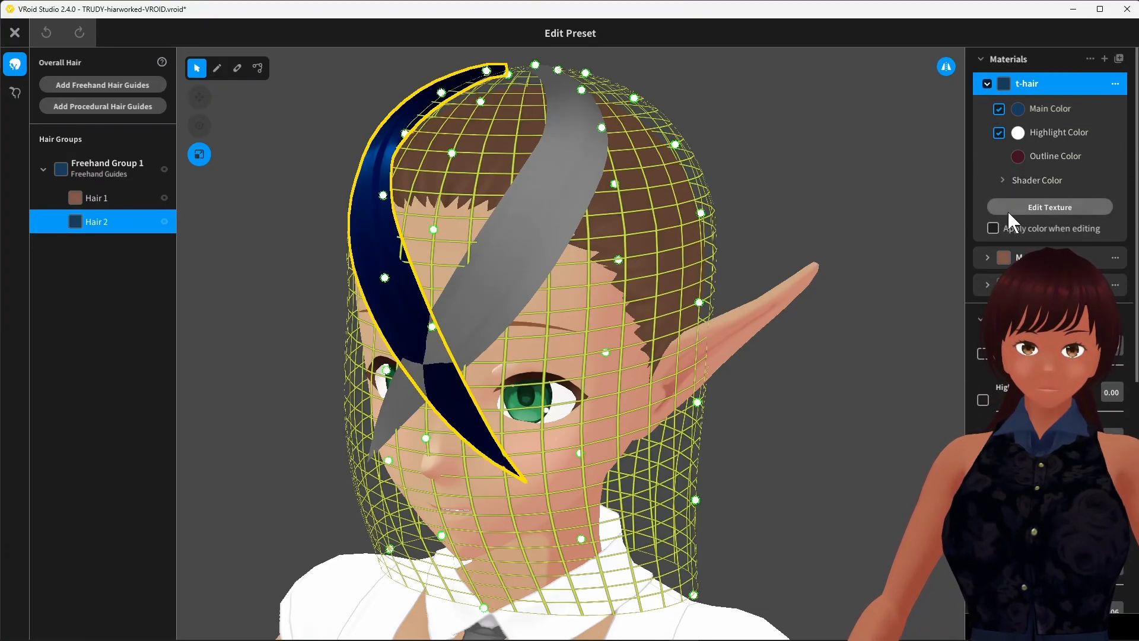
pyautogui.click(1039, 207)
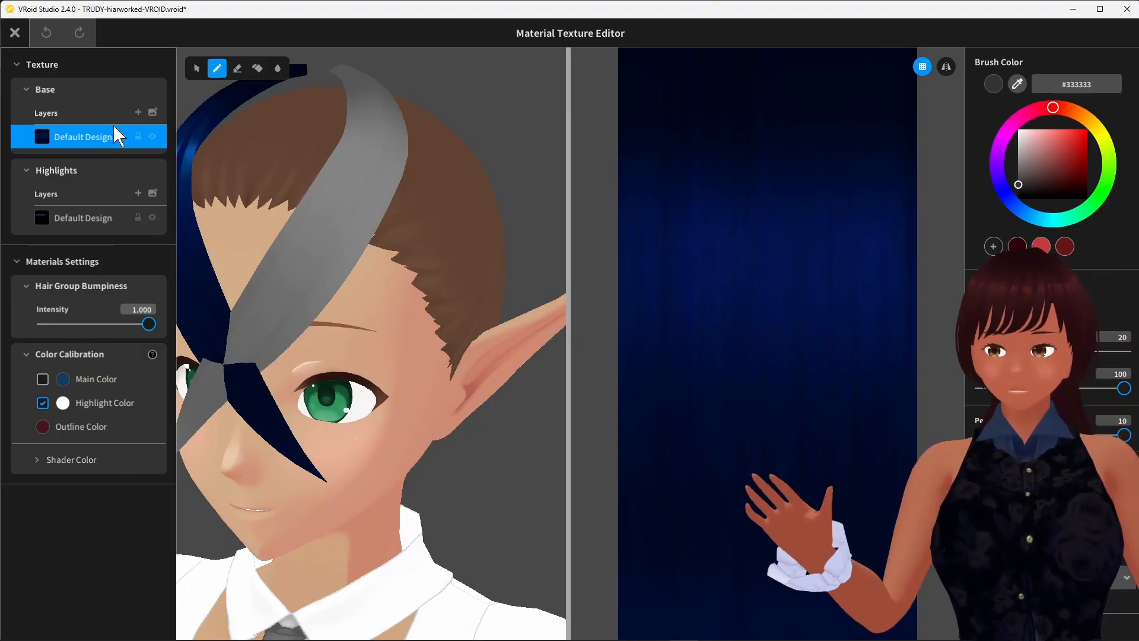
pyautogui.click(15, 32)
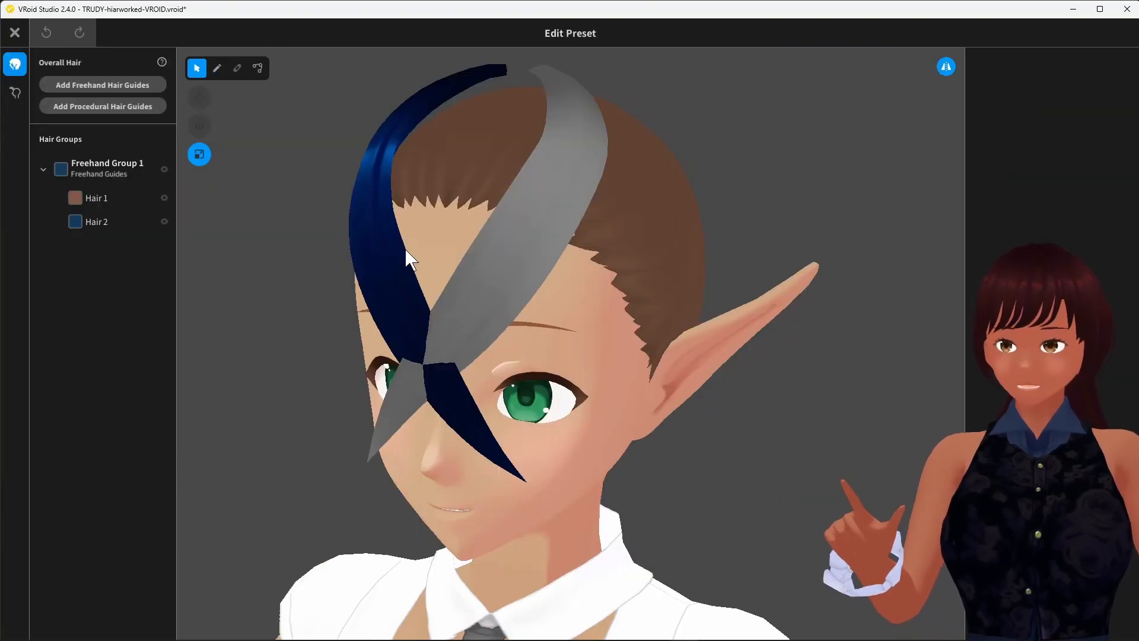
# Step: Enable the Main Color and Highlight Color of the brown material on the Hair 1 strand
pyautogui.click(82, 200)
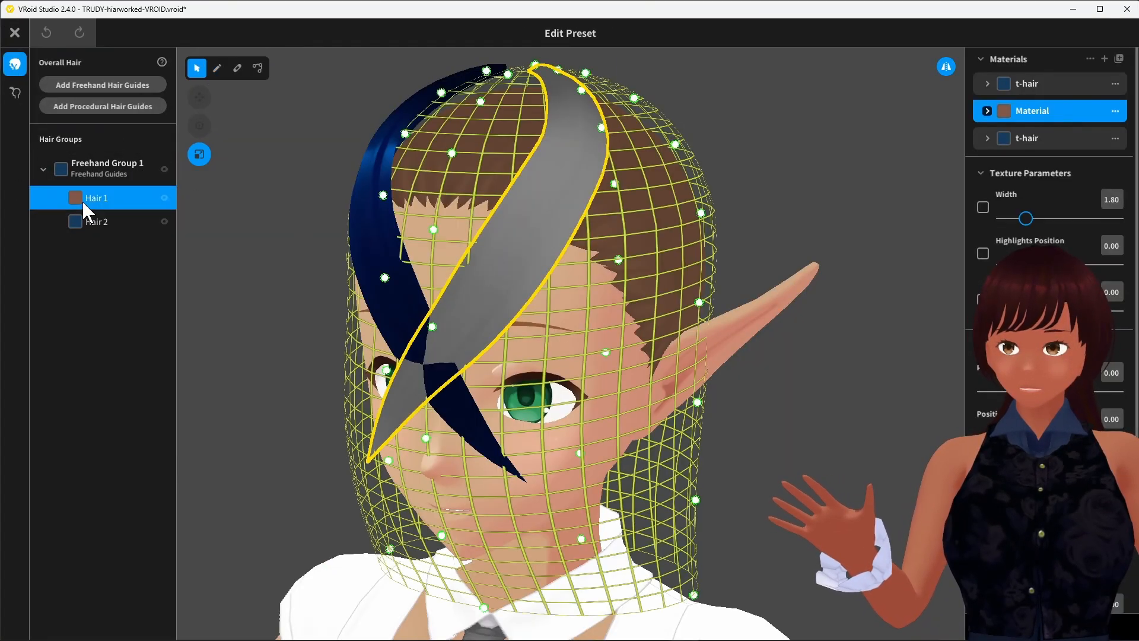
pyautogui.click(987, 111)
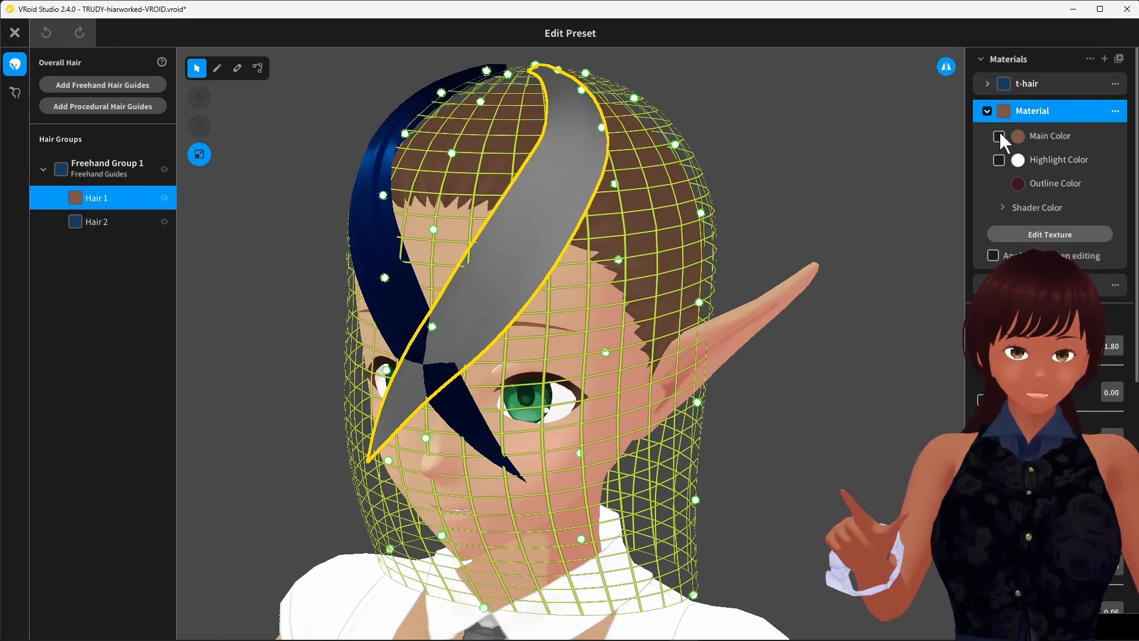
pyautogui.click(999, 136)
pyautogui.click(1000, 160)
# Step: Enable Hair 1's texture parameters and set Width to 2.88, Highlights Position to 0.06 and Offset to 0.15
pyautogui.scroll(-1, 850, 226)
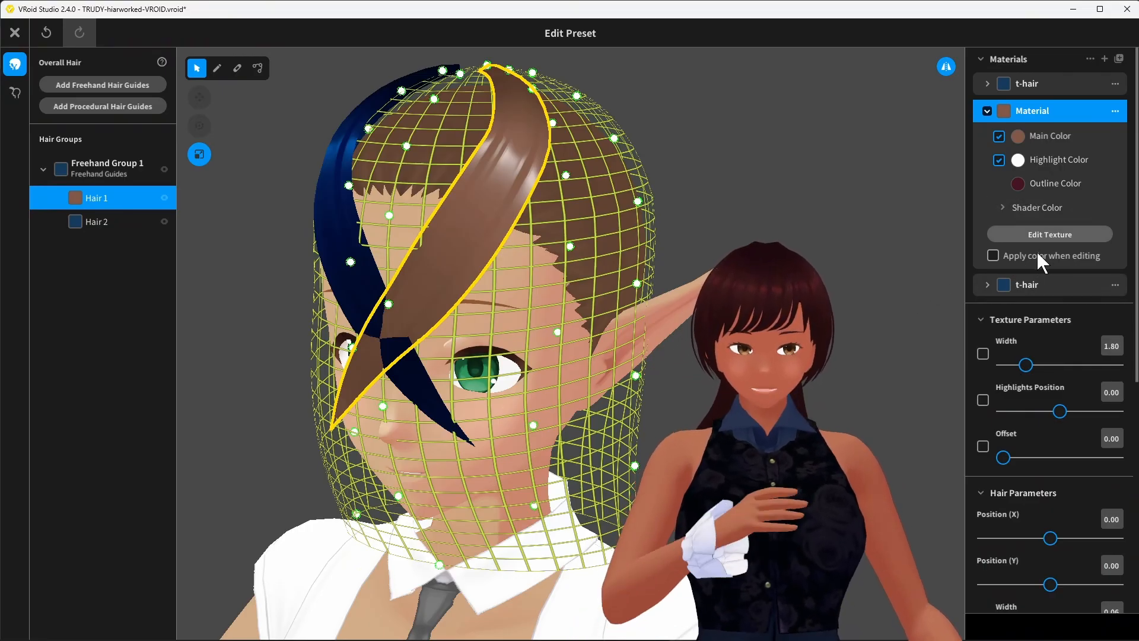
pyautogui.scroll(-3, 995, 335)
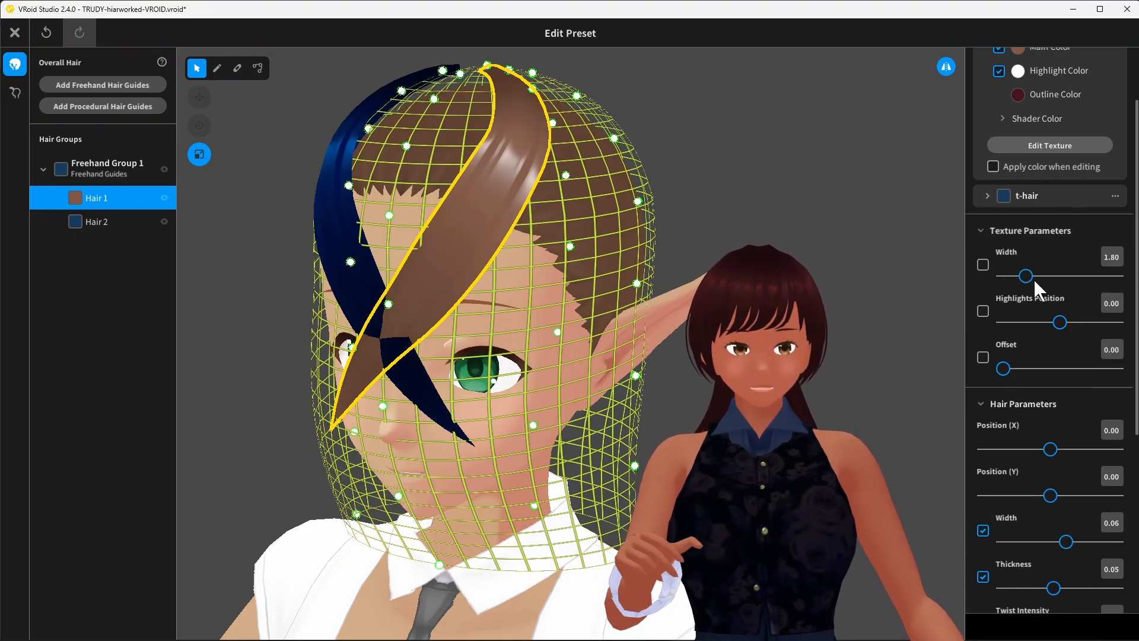
pyautogui.click(983, 266)
pyautogui.click(983, 310)
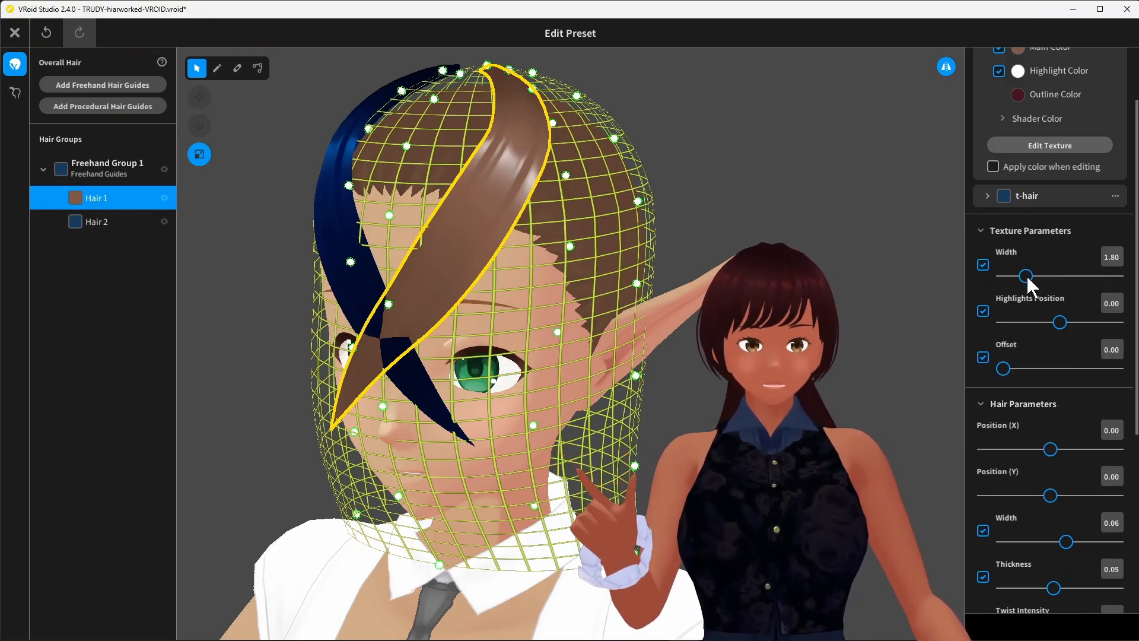
pyautogui.moveTo(1028, 275); pyautogui.dragTo(1062, 265)
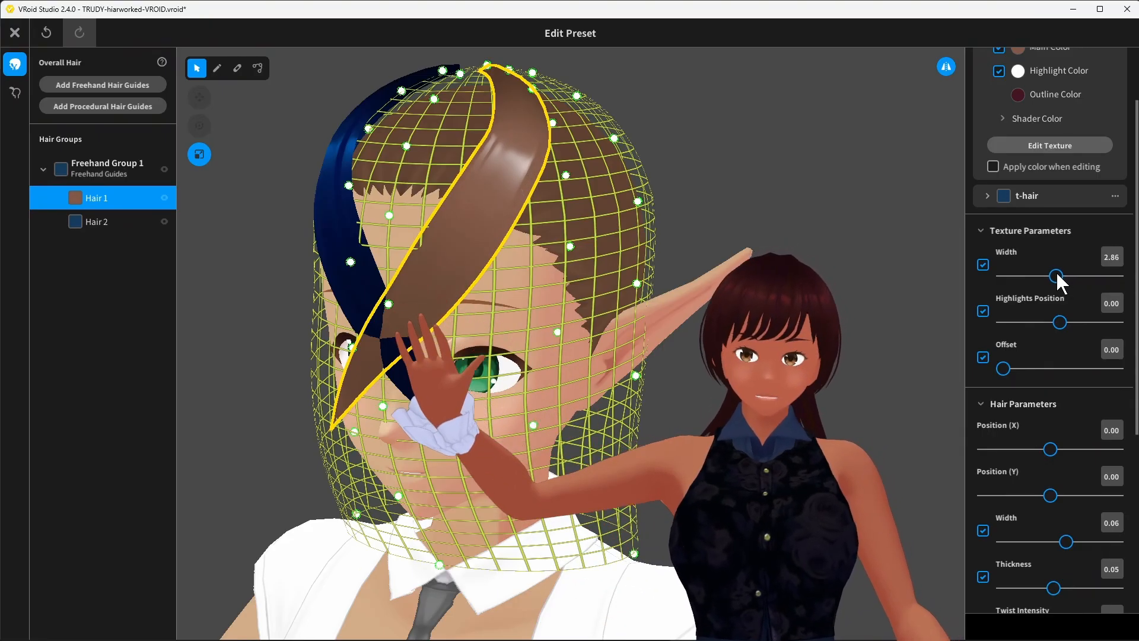
pyautogui.moveTo(1055, 270)
pyautogui.mouseDown()
pyautogui.moveTo(1043, 274)
pyautogui.moveTo(1063, 274)
pyautogui.mouseUp()
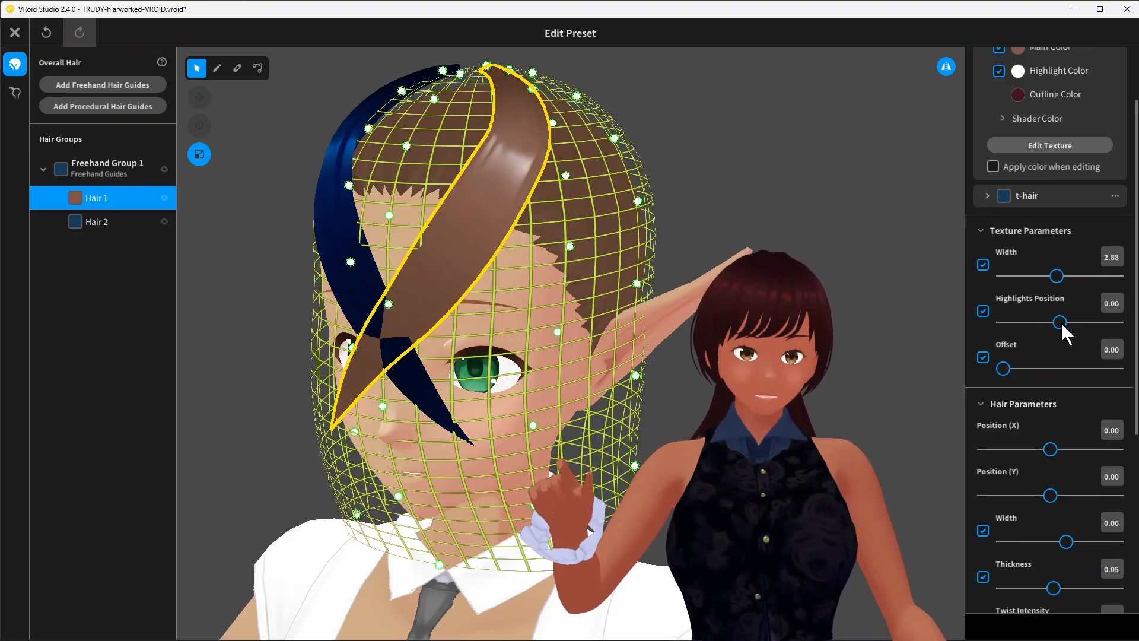
pyautogui.moveTo(1066, 321)
pyautogui.mouseDown()
pyautogui.moveTo(1080, 319)
pyautogui.moveTo(1031, 328)
pyautogui.moveTo(1069, 327)
pyautogui.mouseUp()
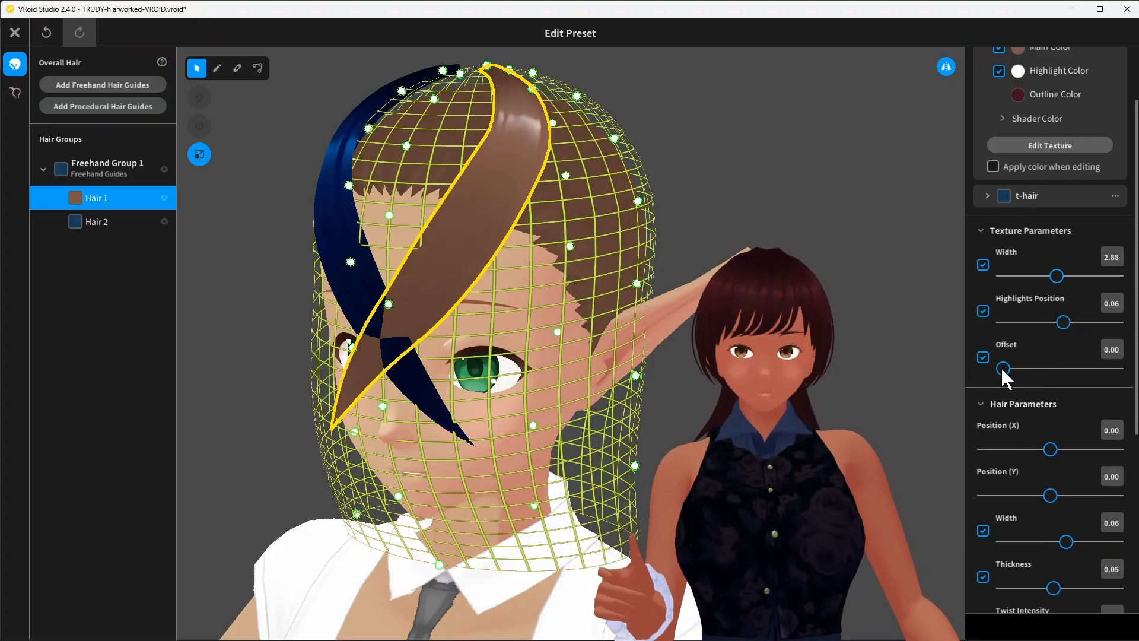
pyautogui.moveTo(1012, 365)
pyautogui.mouseDown()
pyautogui.moveTo(1034, 362)
pyautogui.moveTo(1006, 363)
pyautogui.mouseUp()
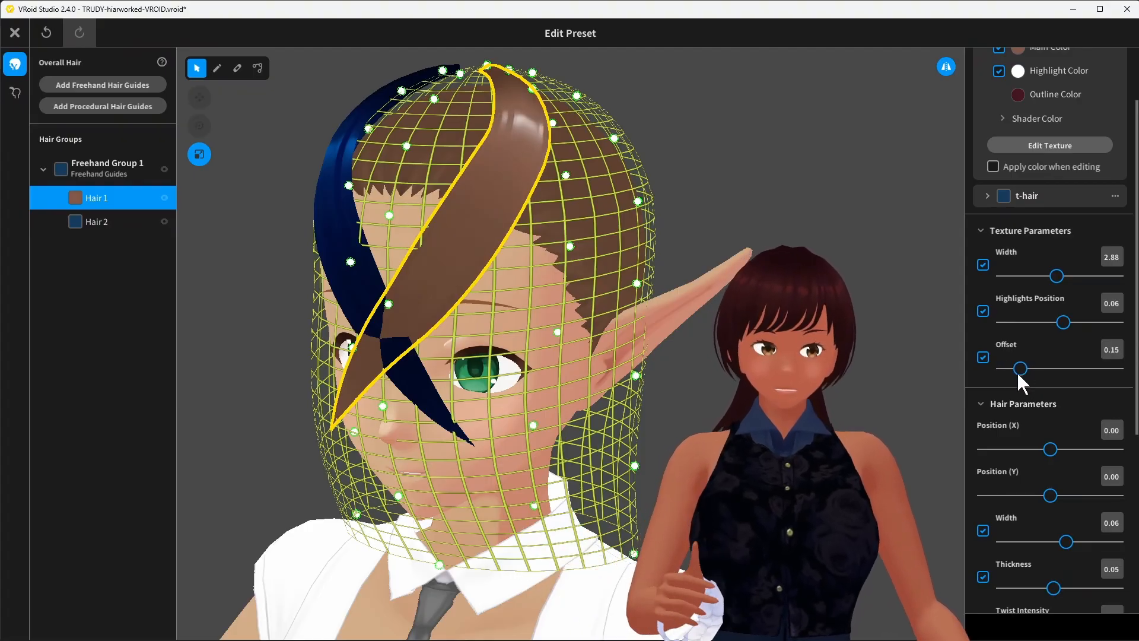
# Step: Collapse the Texture Parameters and try shifting the strand with Position (X) at -0.96 and different Position (Y) values
pyautogui.scroll(-2, 1014, 424)
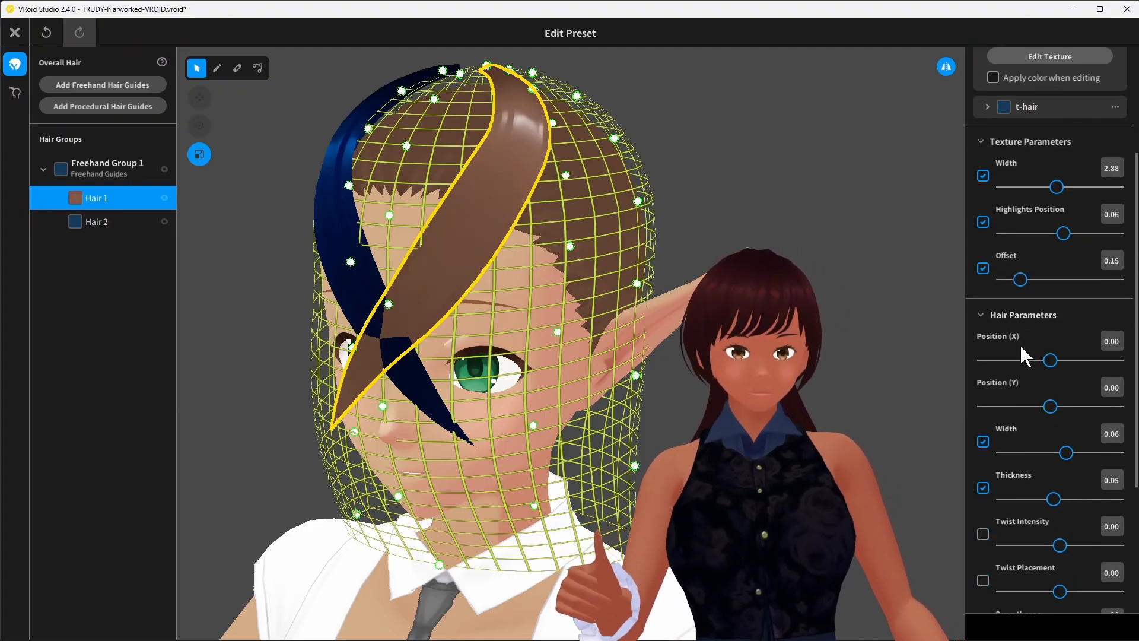
pyautogui.moveTo(824, 308); pyautogui.dragTo(764, 330, button='right')
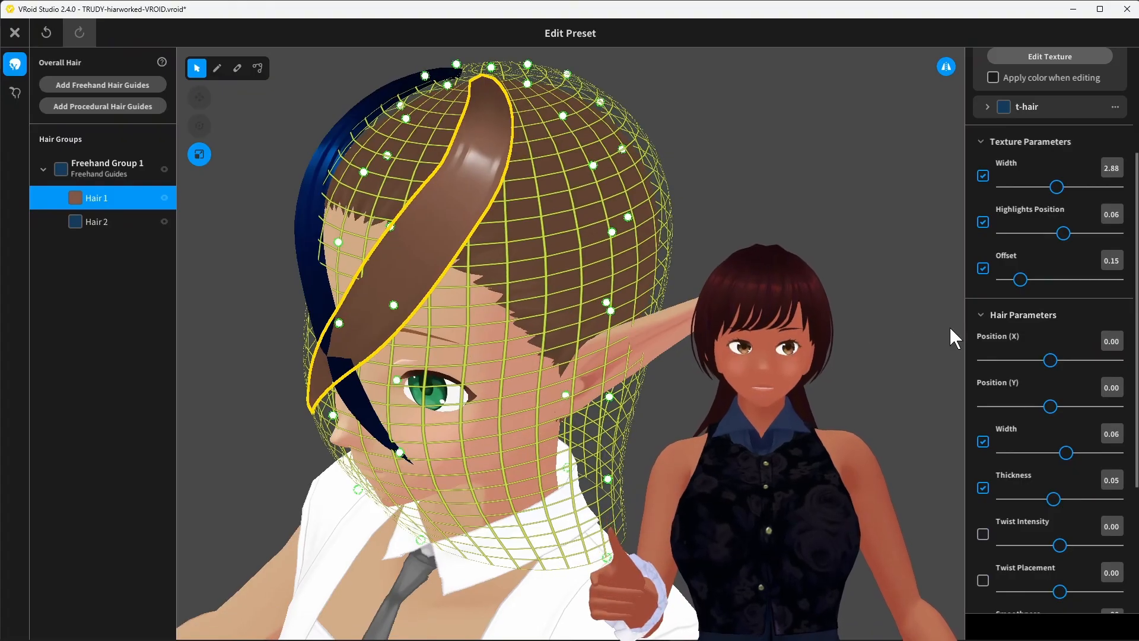
pyautogui.click(976, 141)
pyautogui.click(1017, 177)
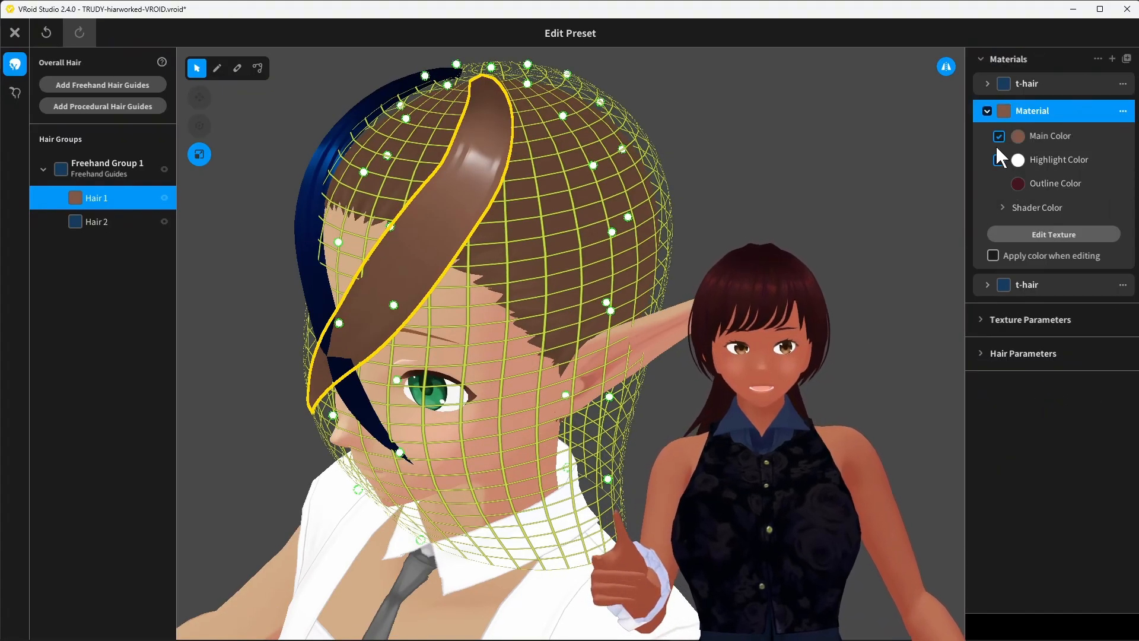
pyautogui.click(986, 356)
pyautogui.scroll(-1, 1015, 368)
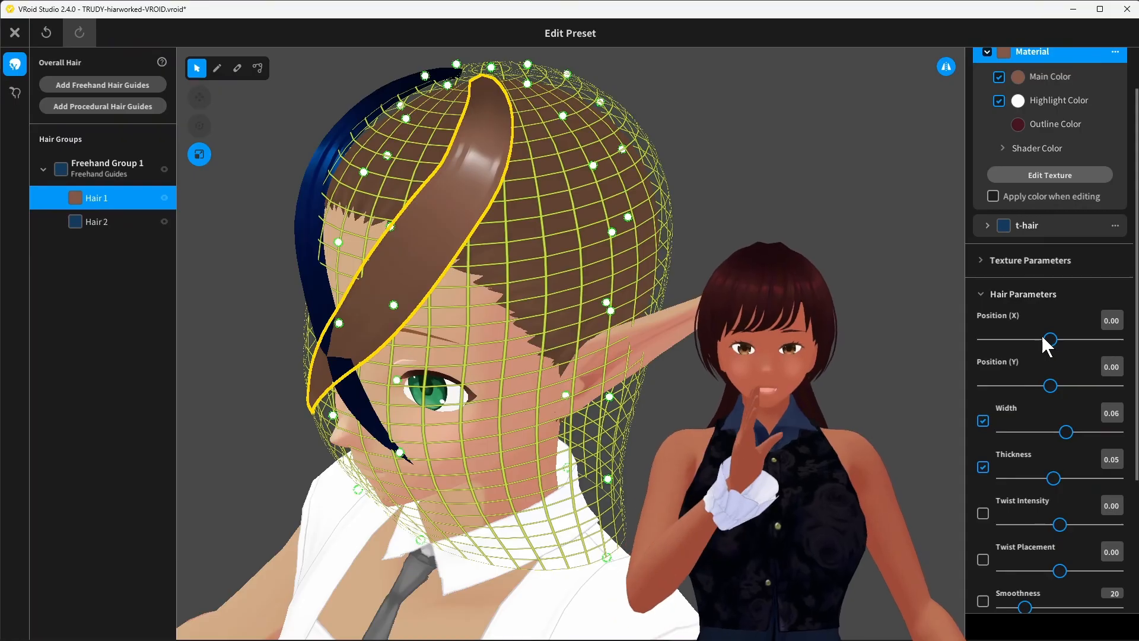
pyautogui.moveTo(1042, 335); pyautogui.dragTo(996, 348)
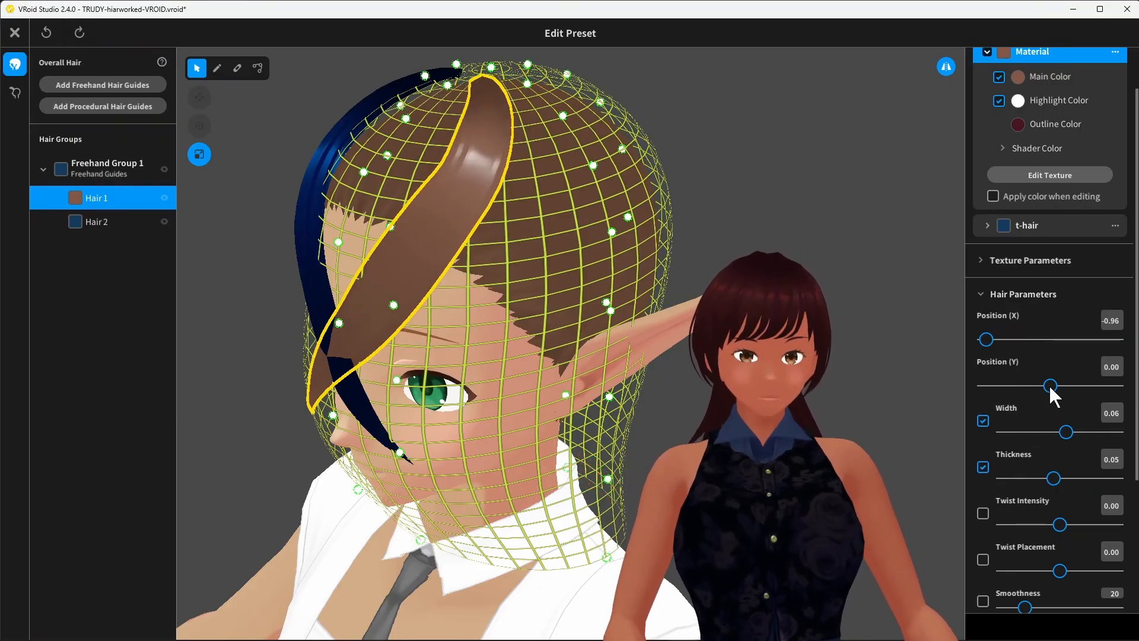
pyautogui.moveTo(1047, 384); pyautogui.dragTo(1022, 387)
pyautogui.moveTo(704, 329); pyautogui.dragTo(754, 356, button='right')
pyautogui.moveTo(960, 425); pyautogui.dragTo(960, 523, button='right')
pyautogui.moveTo(1022, 385); pyautogui.dragTo(1047, 384)
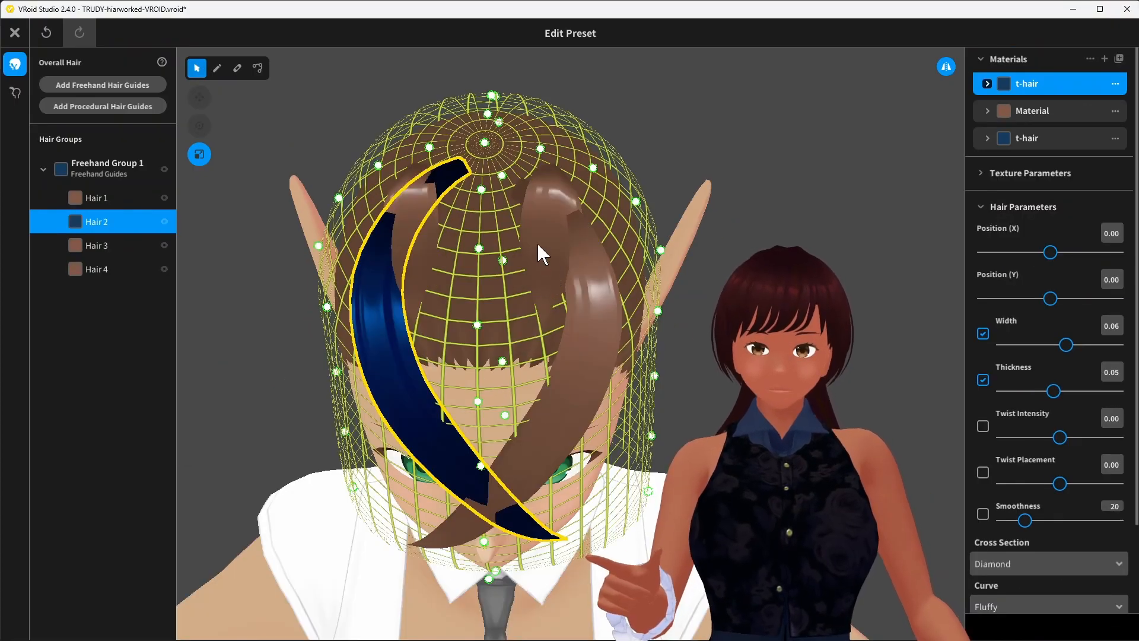
# Step: Select the Hair 3 strand and try several Position (Y) values, ending at 0.07
pyautogui.click(537, 244)
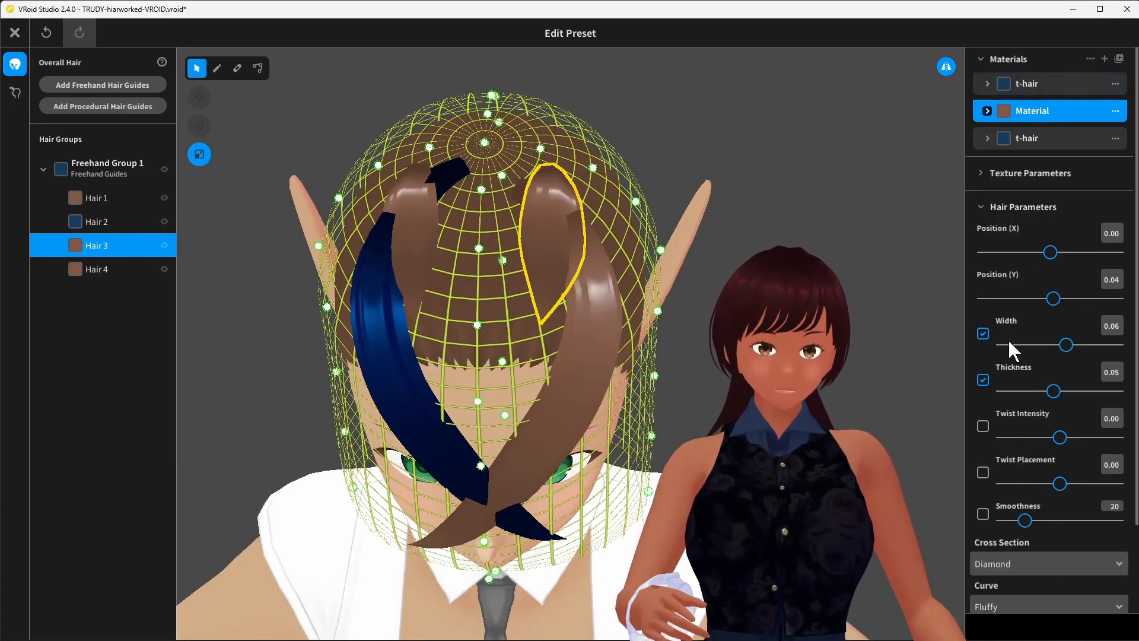
pyautogui.scroll(-3, 1020, 382)
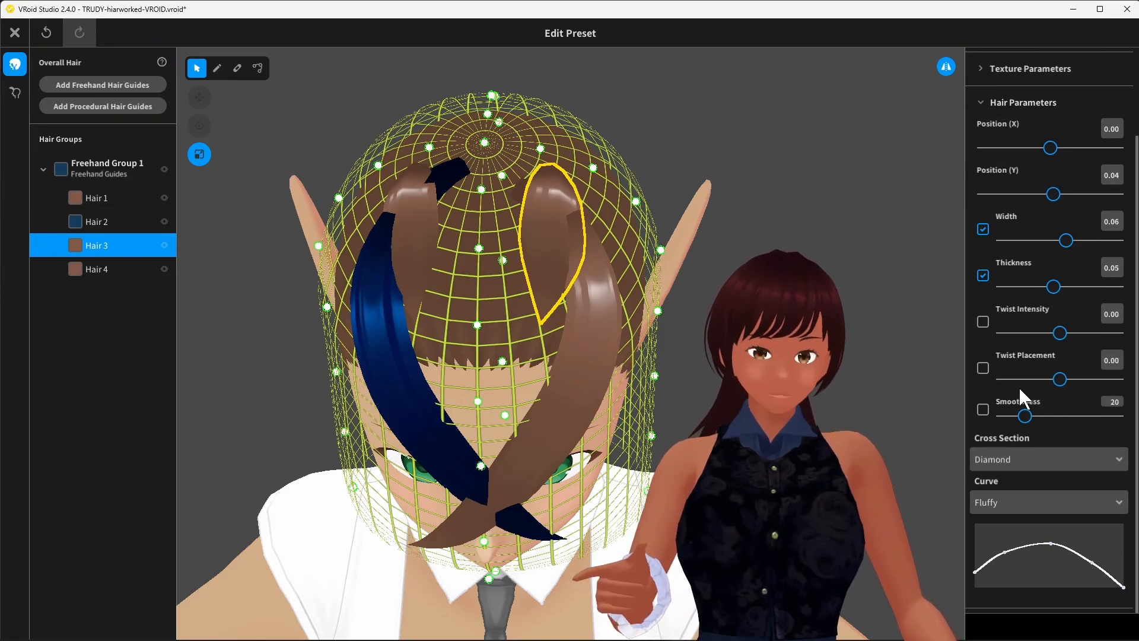
pyautogui.scroll(3, 1019, 386)
pyautogui.moveTo(1055, 300)
pyautogui.mouseDown()
pyautogui.moveTo(1045, 301)
pyautogui.moveTo(1067, 304)
pyautogui.moveTo(1038, 299)
pyautogui.moveTo(1049, 320)
pyautogui.moveTo(1032, 298)
pyautogui.mouseUp()
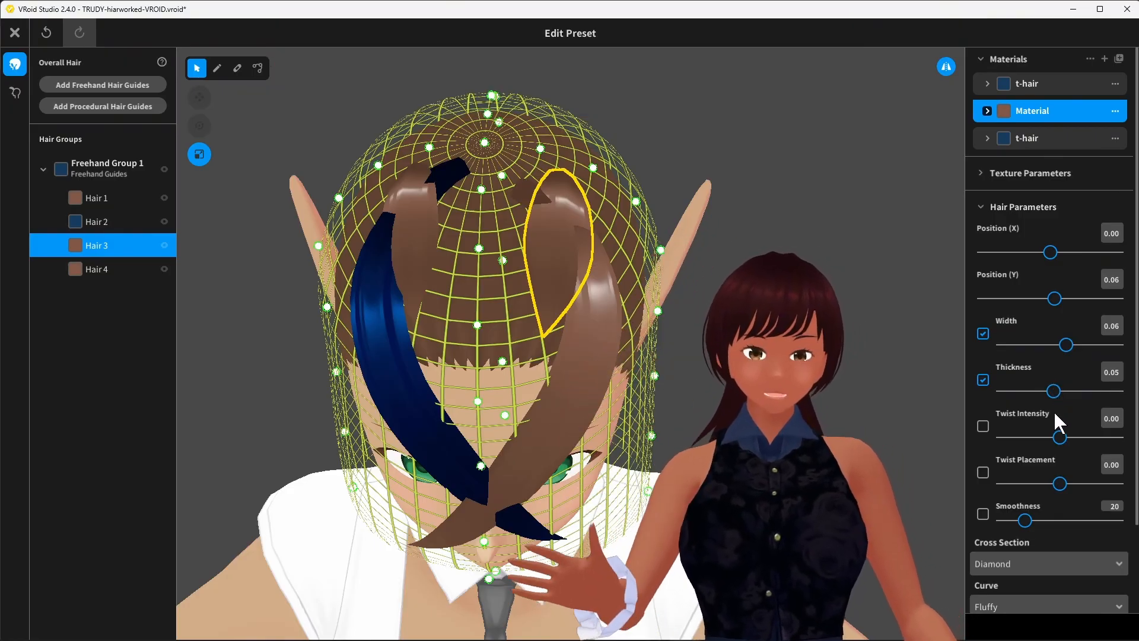
pyautogui.moveTo(410, 122); pyautogui.dragTo(329, 168, button='right')
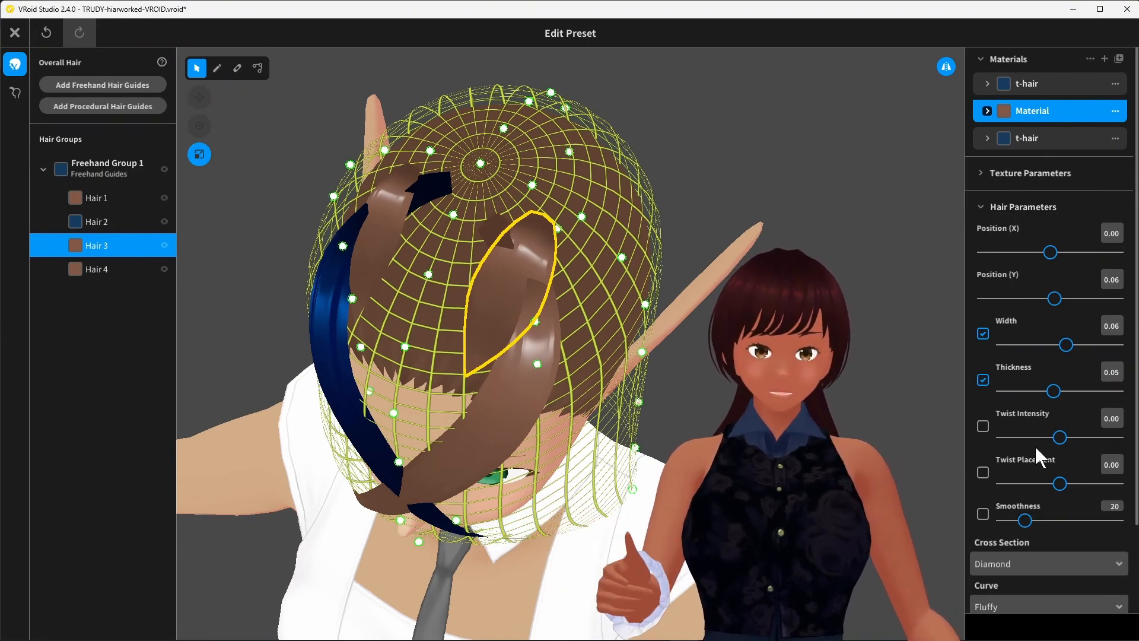
pyautogui.moveTo(1055, 297); pyautogui.dragTo(1027, 297)
pyautogui.moveTo(1038, 297); pyautogui.dragTo(1055, 318)
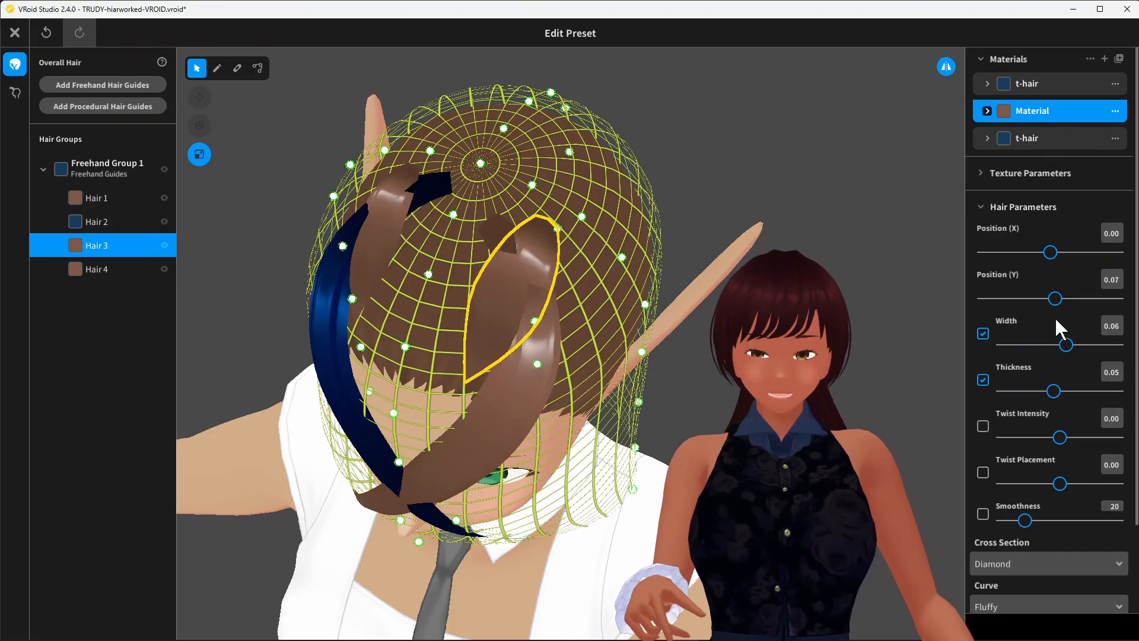
# Step: Narrow the Hair 3 strand by setting its Width to 0.03
pyautogui.scroll(-1, 1035, 377)
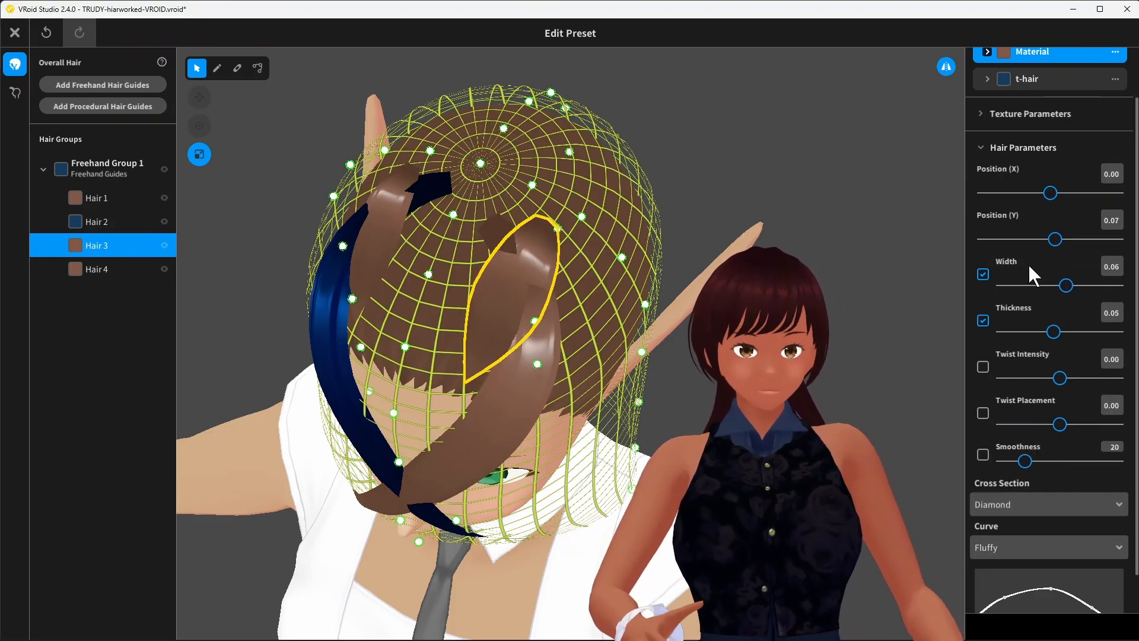
pyautogui.scroll(-1, 997, 284)
pyautogui.moveTo(1067, 255); pyautogui.dragTo(1043, 253)
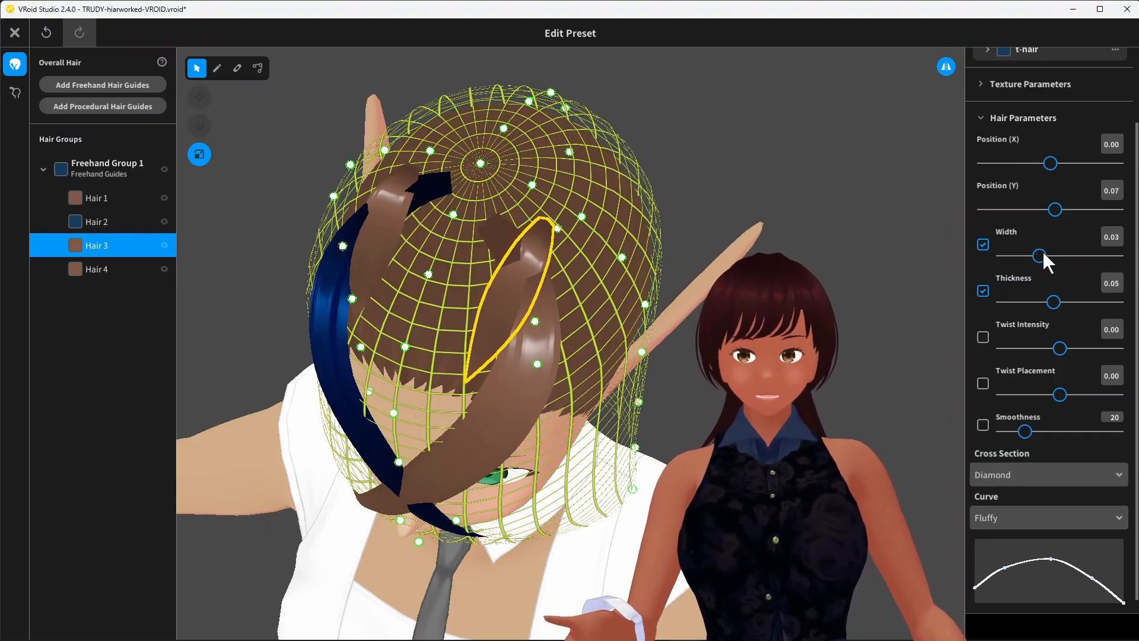
# Step: Hide the Hair 1, Hair 2 and Hair 4 strands to inspect Hair 3 alone from behind the head
pyautogui.moveTo(632, 276)
pyautogui.mouseDown(button='right')
pyautogui.moveTo(604, 263)
pyautogui.moveTo(628, 270)
pyautogui.moveTo(610, 243)
pyautogui.moveTo(625, 257)
pyautogui.mouseUp(button='right')
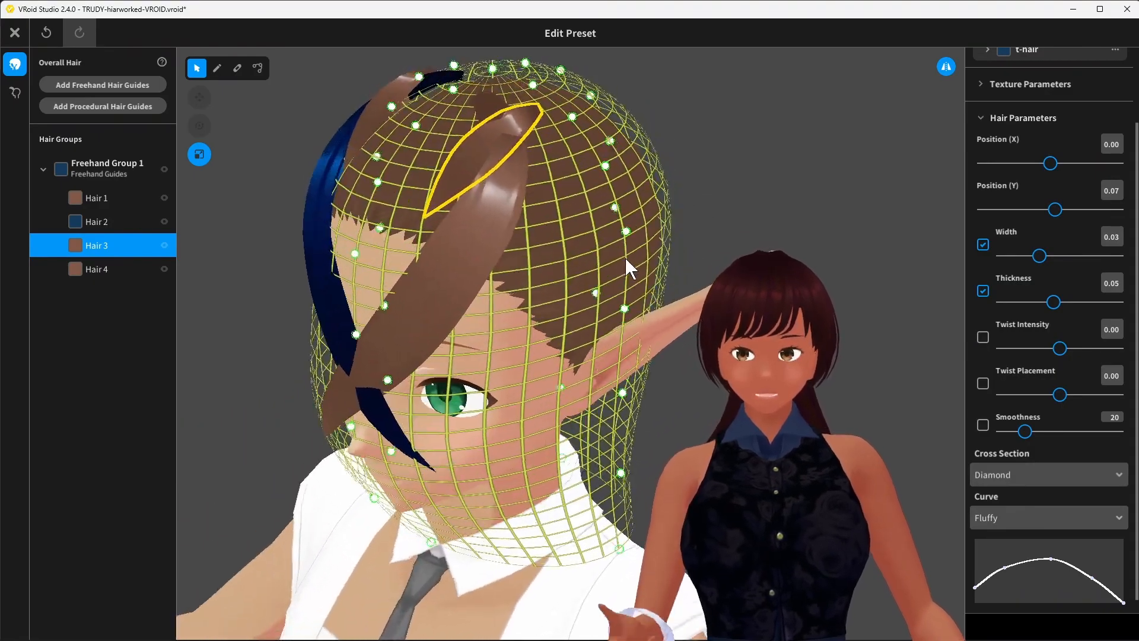
pyautogui.click(165, 221)
pyautogui.click(164, 198)
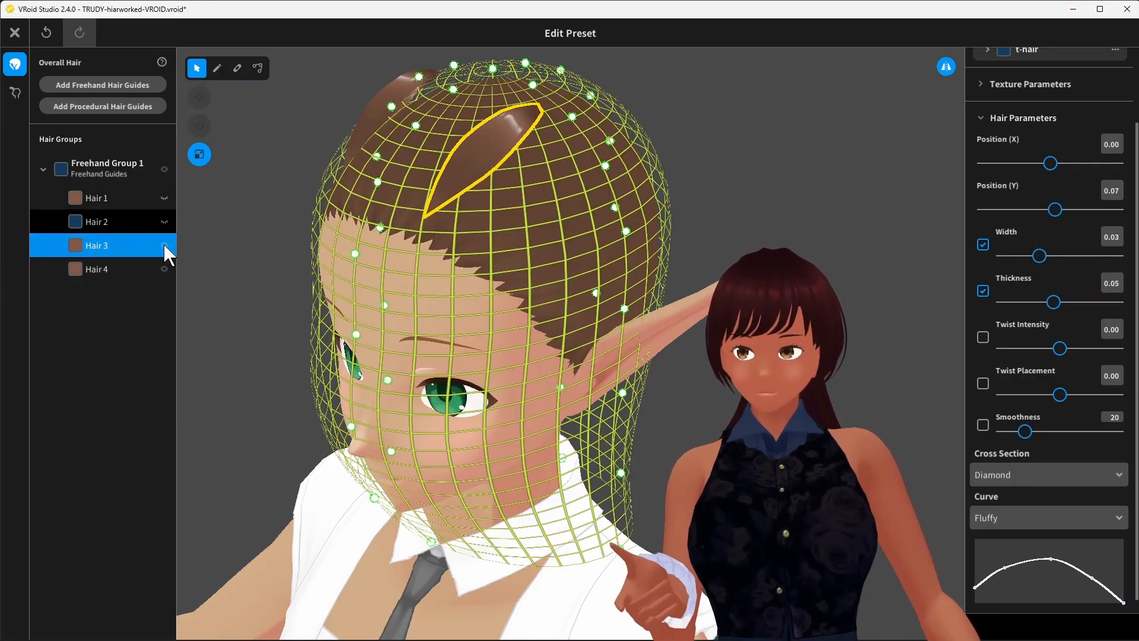
pyautogui.click(162, 265)
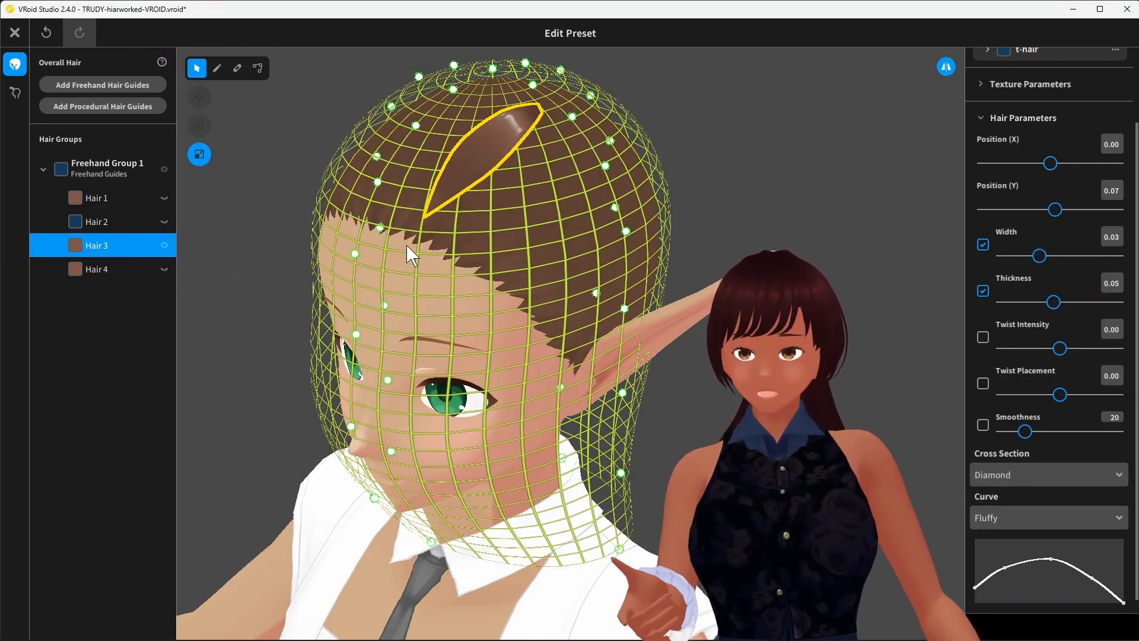
pyautogui.scroll(6, 409, 244)
pyautogui.moveTo(387, 215); pyautogui.dragTo(405, 196, button='right')
pyautogui.moveTo(404, 196); pyautogui.dragTo(386, 294, button='middle')
pyautogui.moveTo(383, 317); pyautogui.dragTo(347, 311, button='right')
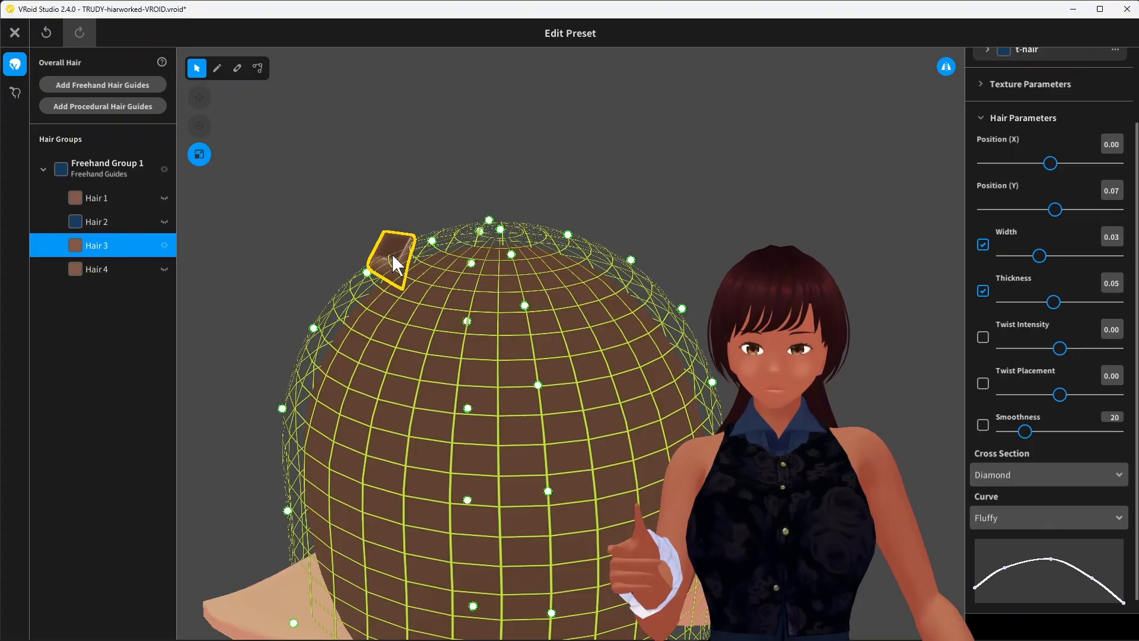
pyautogui.moveTo(408, 280); pyautogui.dragTo(411, 289, button='right')
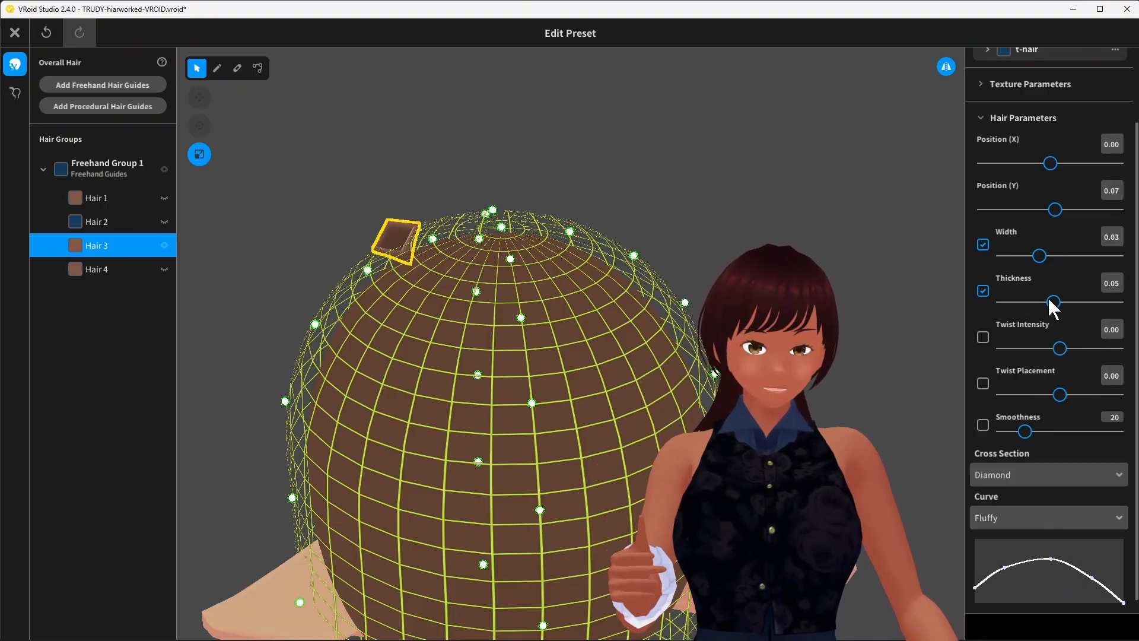
# Step: Try a Thickness of 0.01 on the Hair 3 strand, then set it to 0.04
pyautogui.moveTo(1051, 300); pyautogui.dragTo(953, 296)
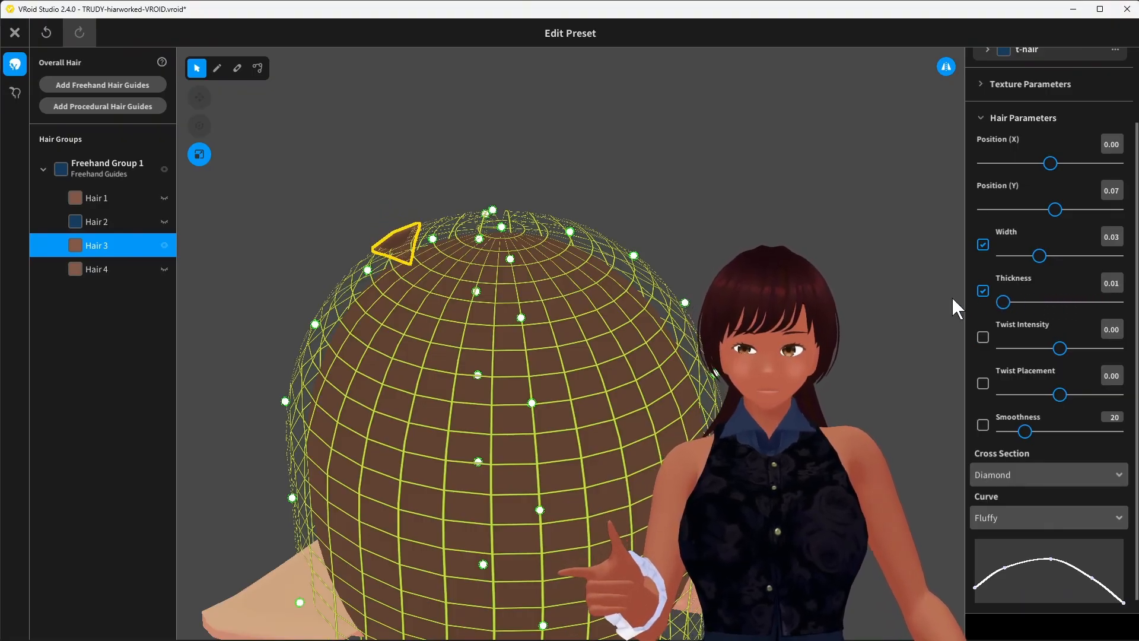
pyautogui.moveTo(629, 278); pyautogui.dragTo(589, 224, button='right')
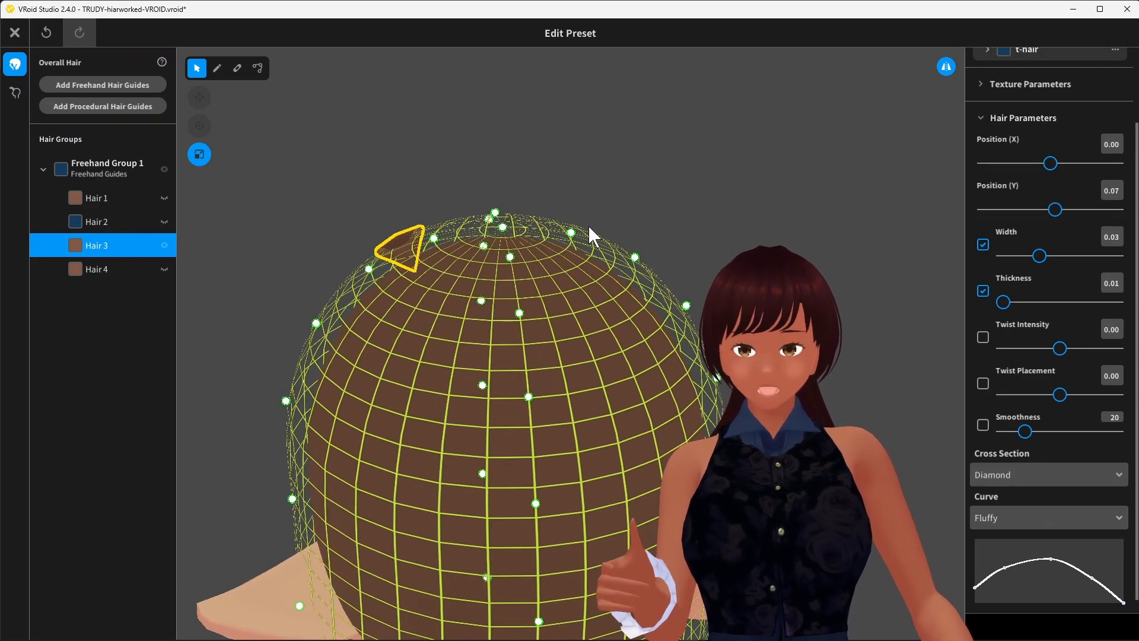
pyautogui.moveTo(1009, 302); pyautogui.dragTo(1043, 301)
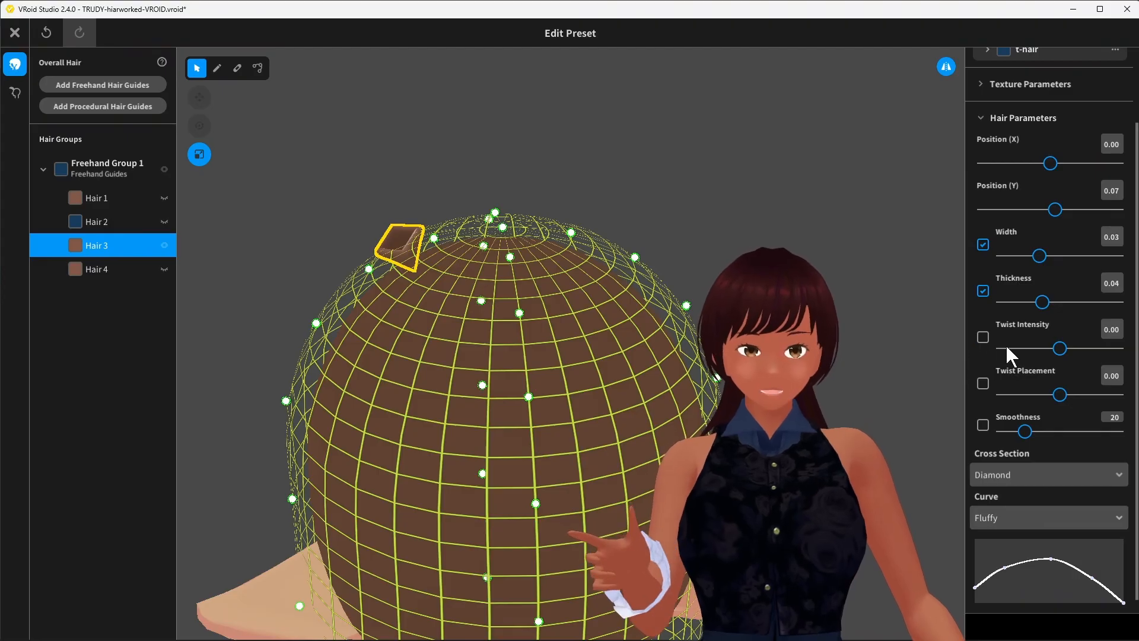
# Step: Try twisting the Hair 3 strand with Twist Intensity values of 2.56 and -5.00
pyautogui.moveTo(596, 255); pyautogui.dragTo(646, 273, button='right')
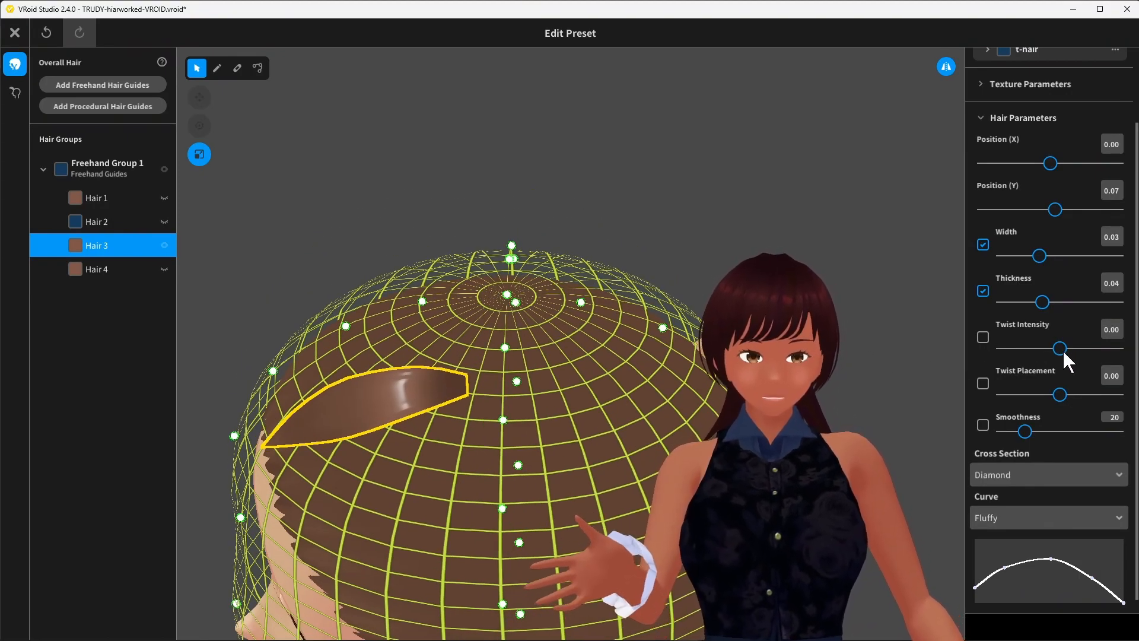
pyautogui.moveTo(1061, 348); pyautogui.dragTo(1089, 348)
pyautogui.moveTo(590, 328)
pyautogui.mouseDown(button='right')
pyautogui.moveTo(567, 308)
pyautogui.moveTo(551, 337)
pyautogui.moveTo(586, 322)
pyautogui.mouseUp(button='right')
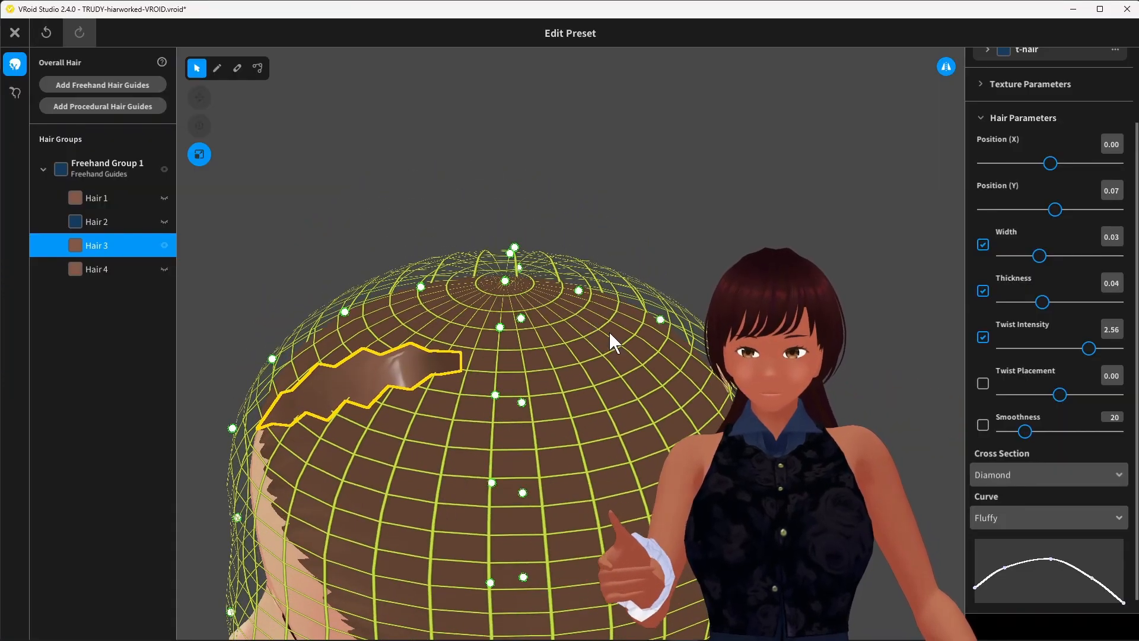
pyautogui.moveTo(1090, 349); pyautogui.dragTo(927, 337)
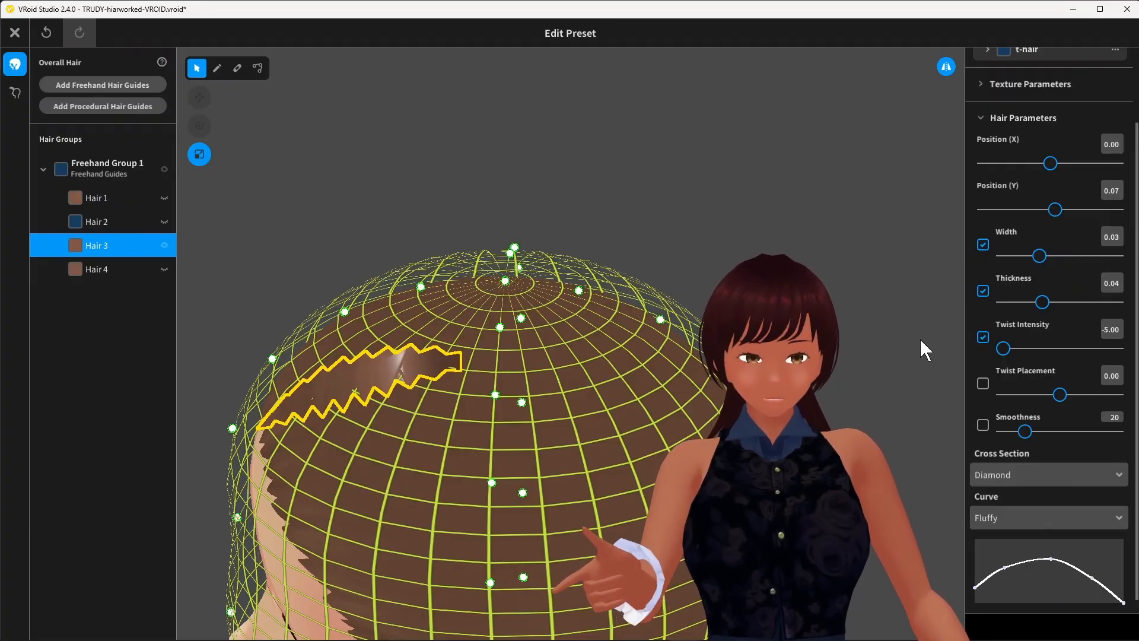
pyautogui.moveTo(1002, 346)
pyautogui.mouseDown()
pyautogui.moveTo(1020, 331)
pyautogui.moveTo(1006, 330)
pyautogui.mouseUp()
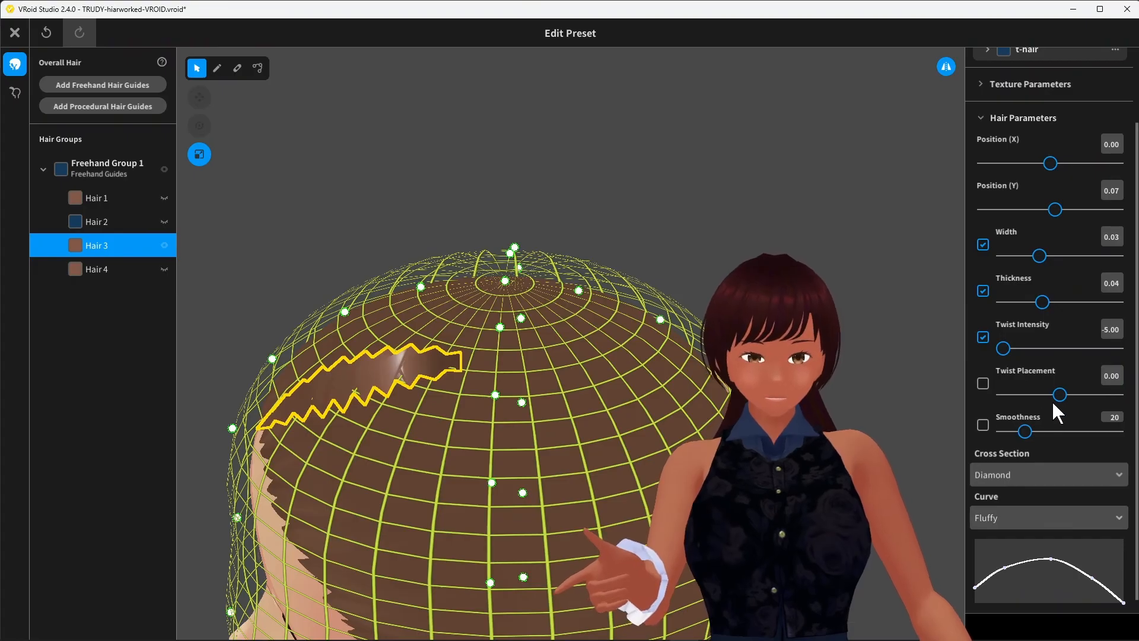
# Step: Set the twisted Hair 3 strand's Twist Placement to -0.05 and view it from the front of the head
pyautogui.moveTo(1061, 396); pyautogui.dragTo(1046, 387)
pyautogui.moveTo(789, 379); pyautogui.dragTo(671, 368, button='right')
pyautogui.moveTo(424, 197); pyautogui.dragTo(474, 210, button='right')
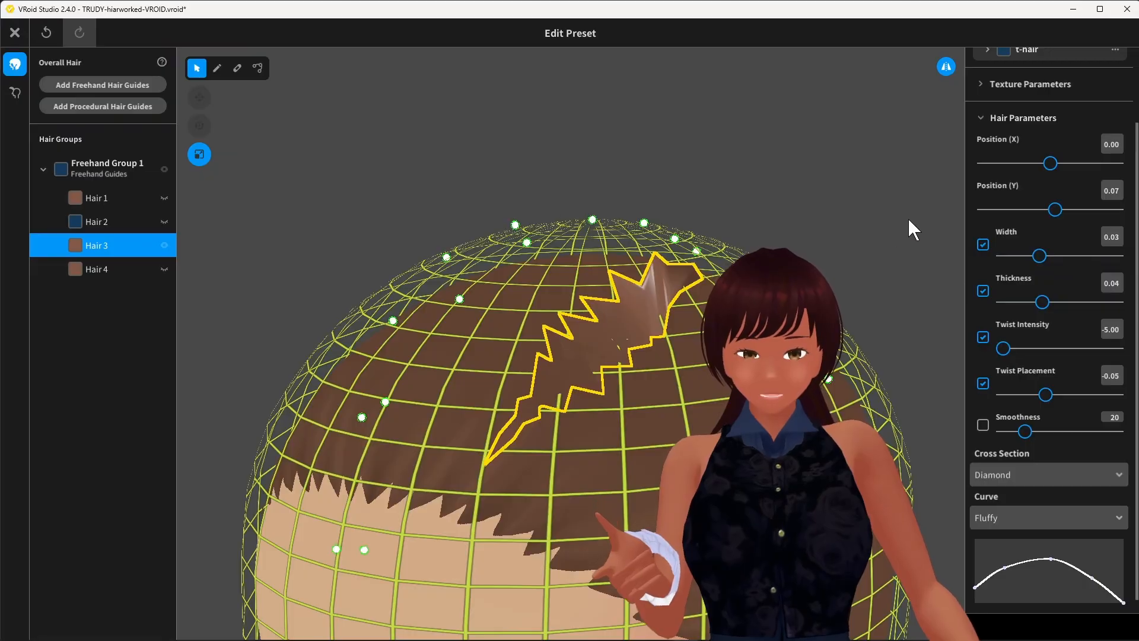
# Step: Assign the second t-hair material to the Hair 3 strand
pyautogui.scroll(2, 1009, 107)
pyautogui.click(1009, 108)
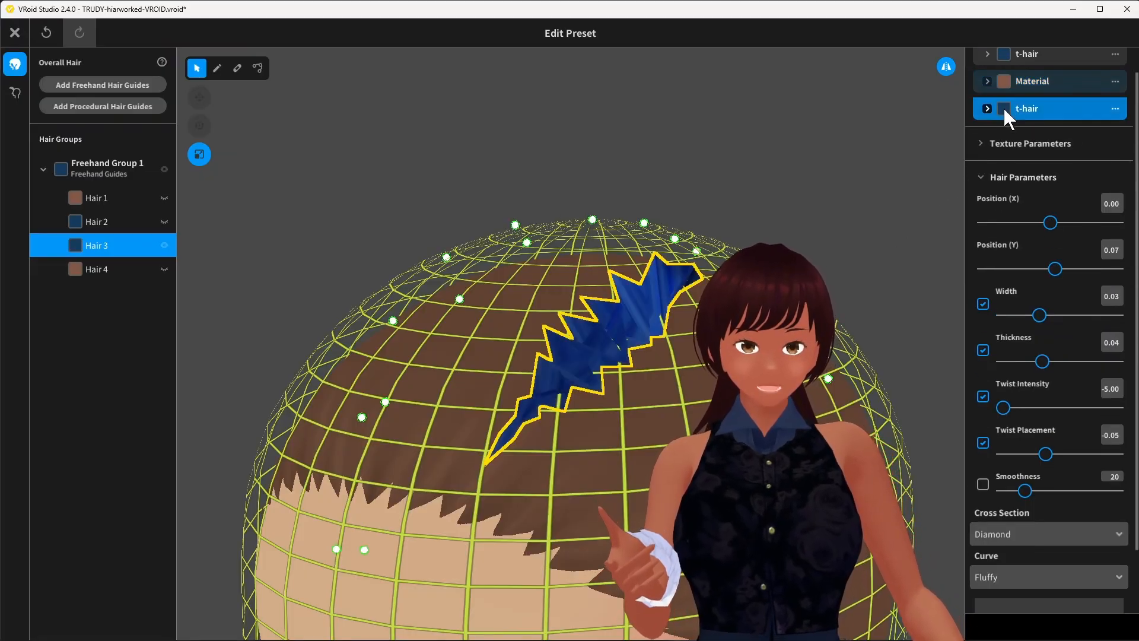
pyautogui.moveTo(845, 173); pyautogui.dragTo(827, 173, button='right')
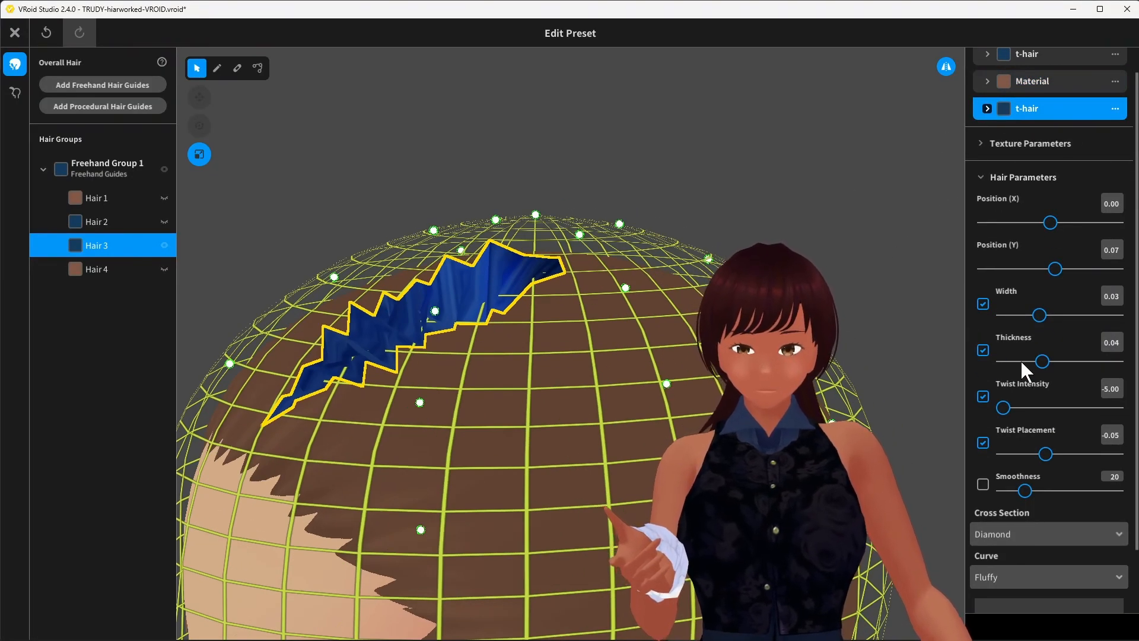
# Step: Try Twist Intensity values of -0.18 and 1.54 on Hair 3, with Twist Placement at -0.02
pyautogui.moveTo(1003, 408); pyautogui.dragTo(1061, 400)
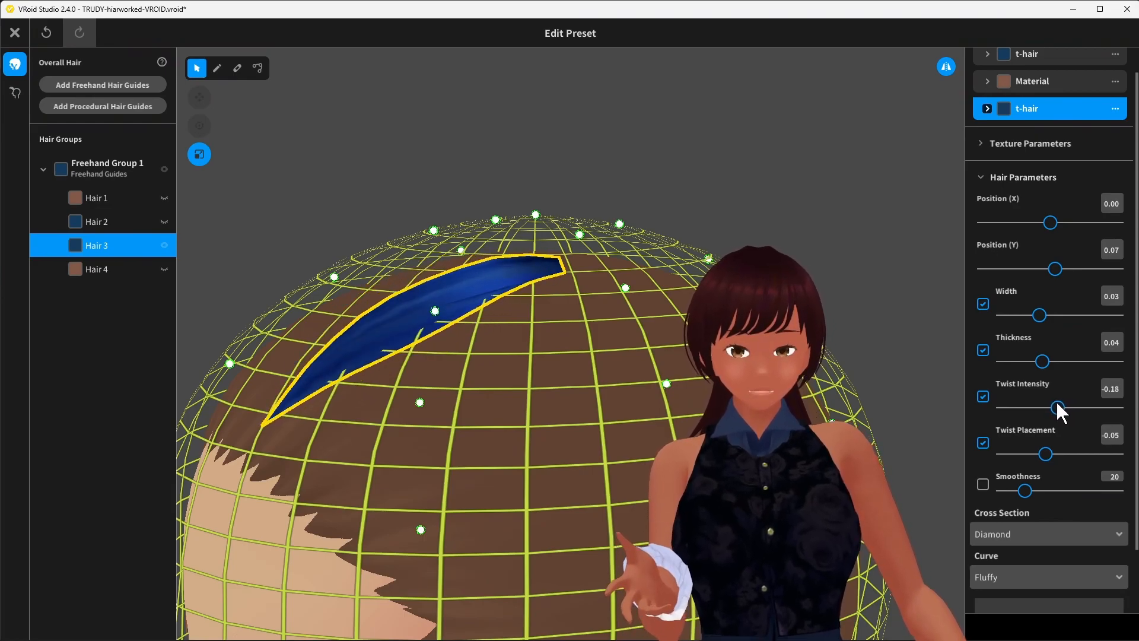
pyautogui.moveTo(1057, 401); pyautogui.dragTo(1060, 400)
pyautogui.moveTo(1052, 450); pyautogui.dragTo(1079, 409)
pyautogui.moveTo(1062, 453)
pyautogui.mouseDown()
pyautogui.moveTo(1086, 453)
pyautogui.moveTo(1036, 454)
pyautogui.moveTo(1077, 439)
pyautogui.moveTo(1036, 452)
pyautogui.moveTo(1054, 454)
pyautogui.mouseUp()
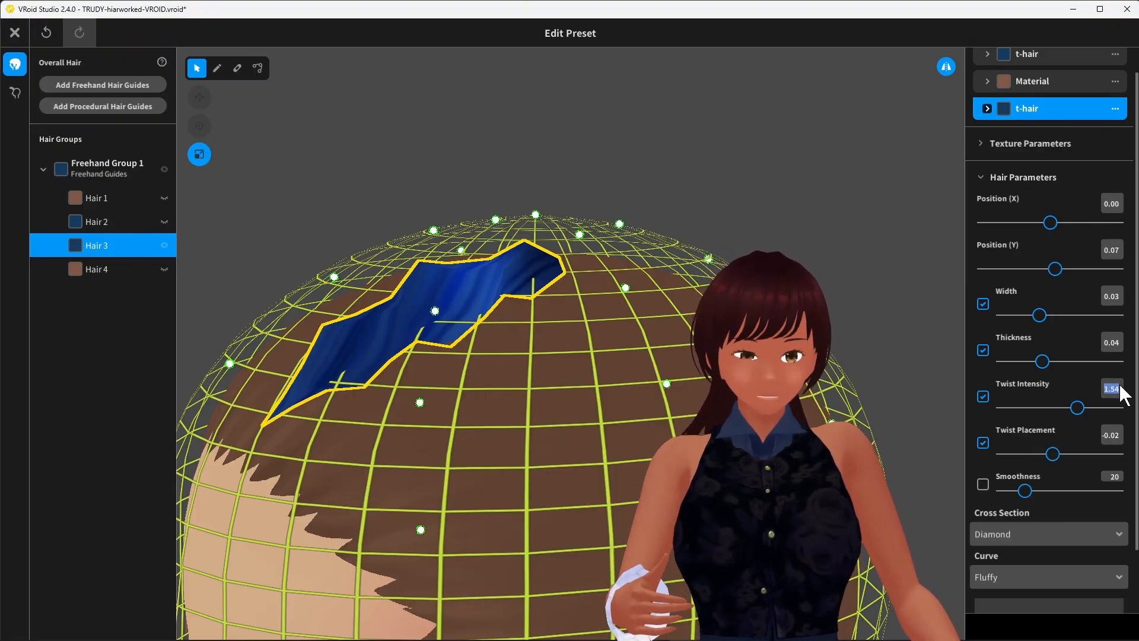
# Step: Reset Hair 3's Twist Intensity and Twist Placement to 0
pyautogui.press('Return')
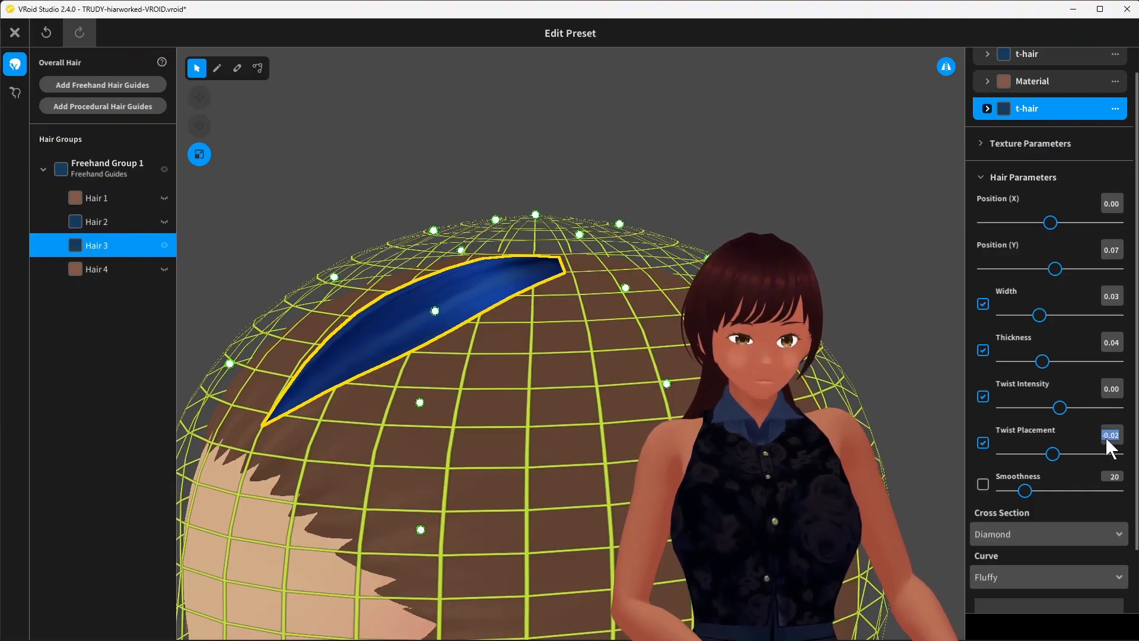
pyautogui.write('0')
pyautogui.press('Return')
# Step: Try a Smoothness of 88 on the Hair 3 strand, then set it to 50
pyautogui.scroll(1, 1049, 504)
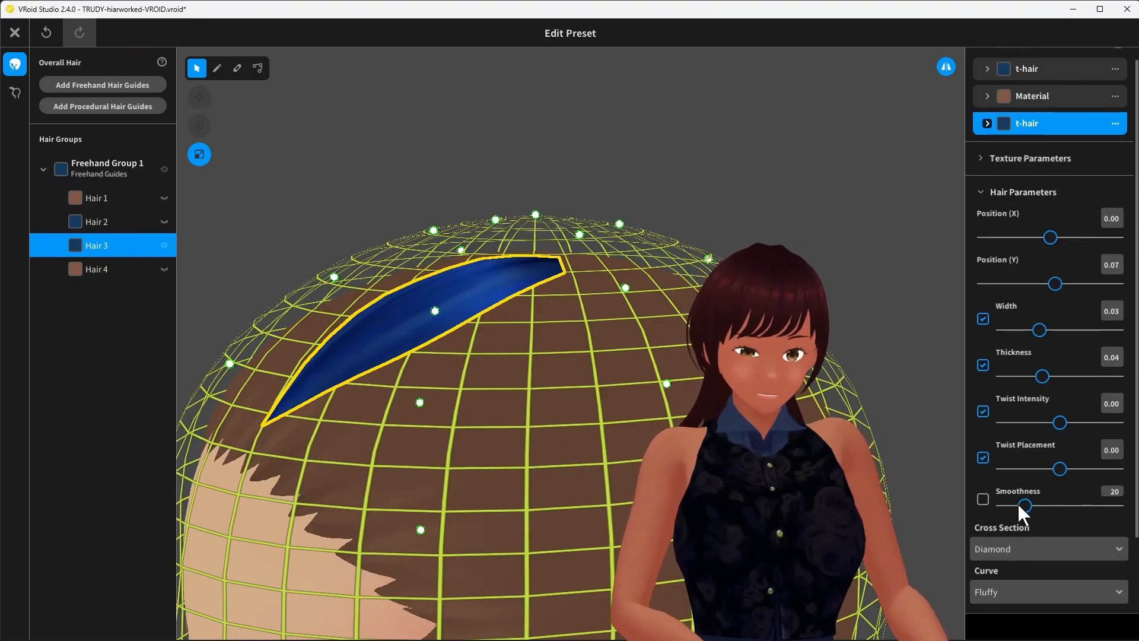
pyautogui.moveTo(1025, 505); pyautogui.dragTo(1053, 504)
pyautogui.scroll(3, 503, 316)
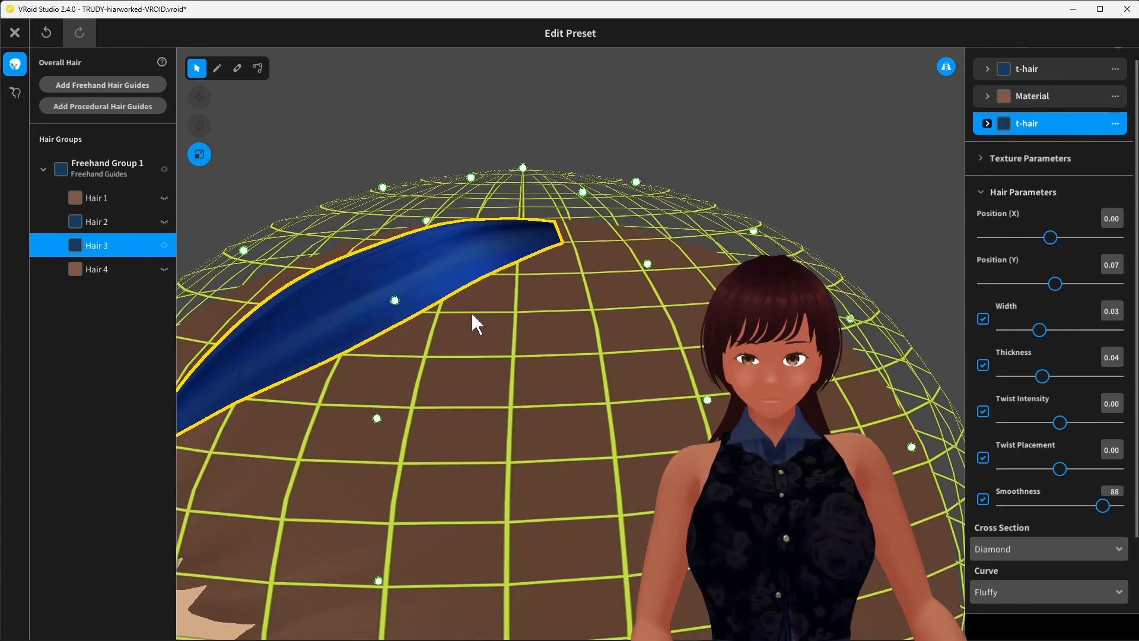
pyautogui.moveTo(402, 338); pyautogui.dragTo(447, 324, button='right')
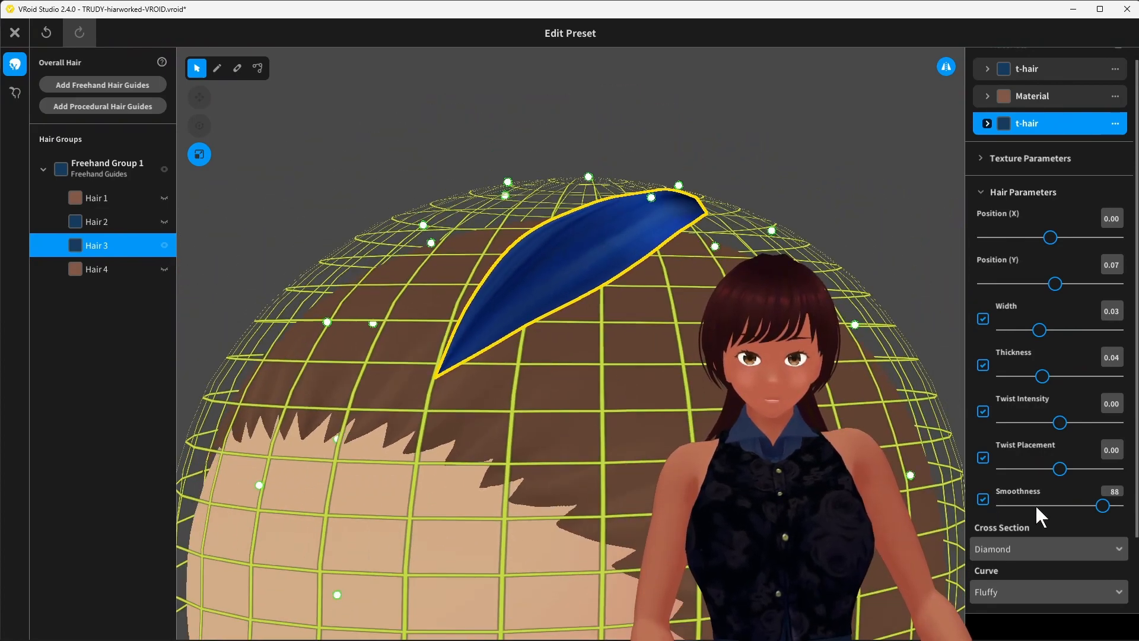
pyautogui.moveTo(1105, 506); pyautogui.dragTo(1059, 505)
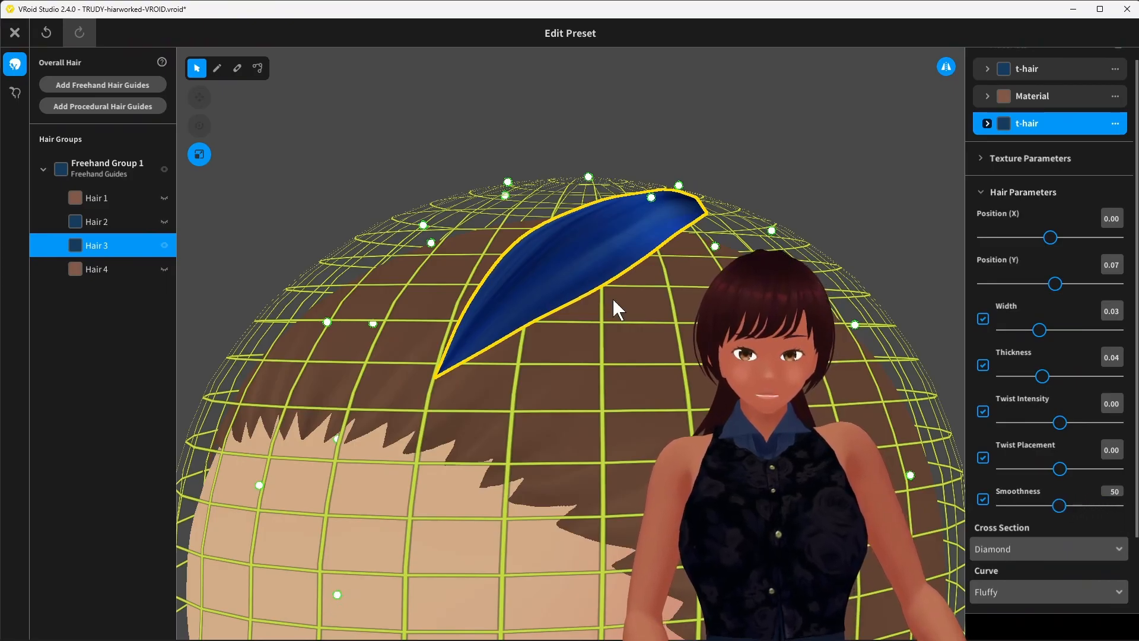
# Step: Select the Hair 2 strand and make it visible
pyautogui.click(121, 223)
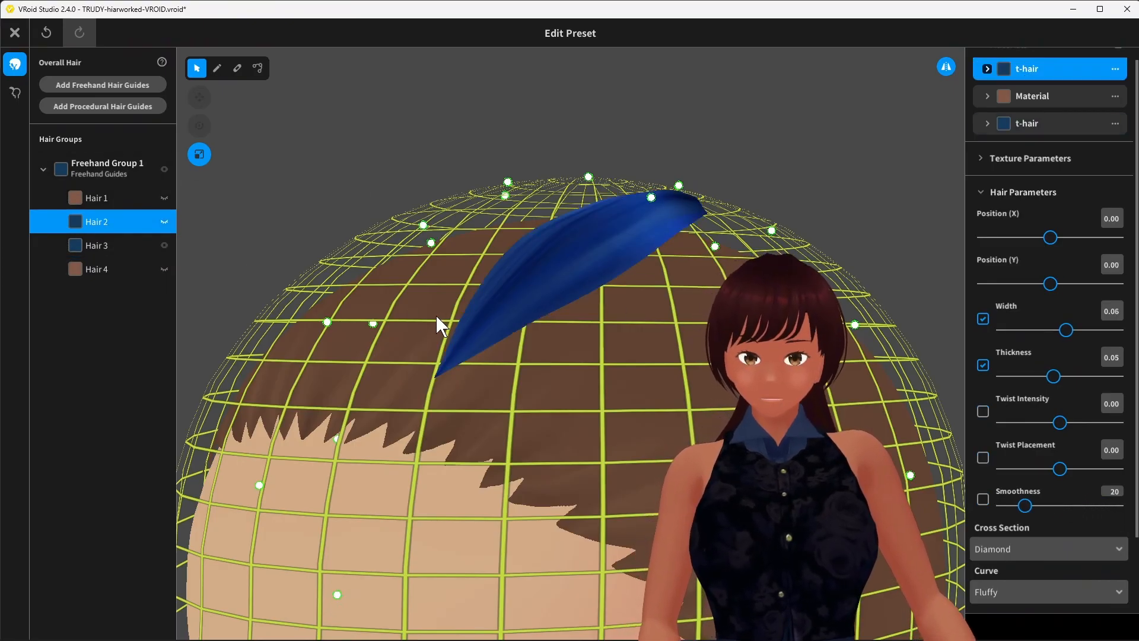
pyautogui.click(163, 221)
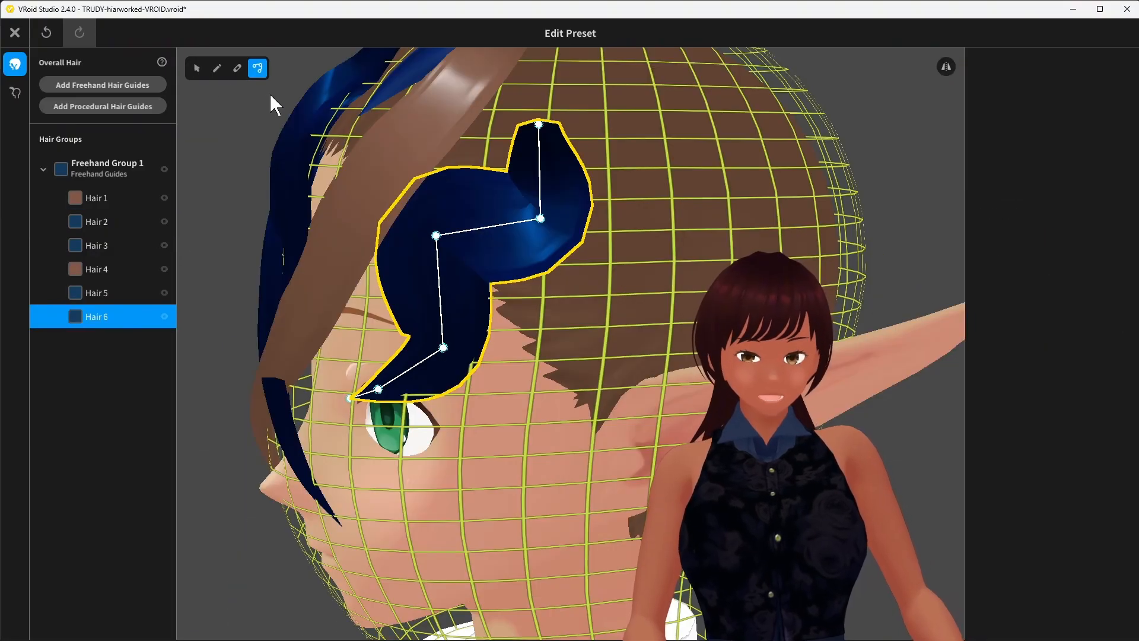
# Step: Switch to the Selection tool for the Hair 6 strand and set its Smoothness to 100
pyautogui.rightClick(95, 315)
pyautogui.click(199, 66)
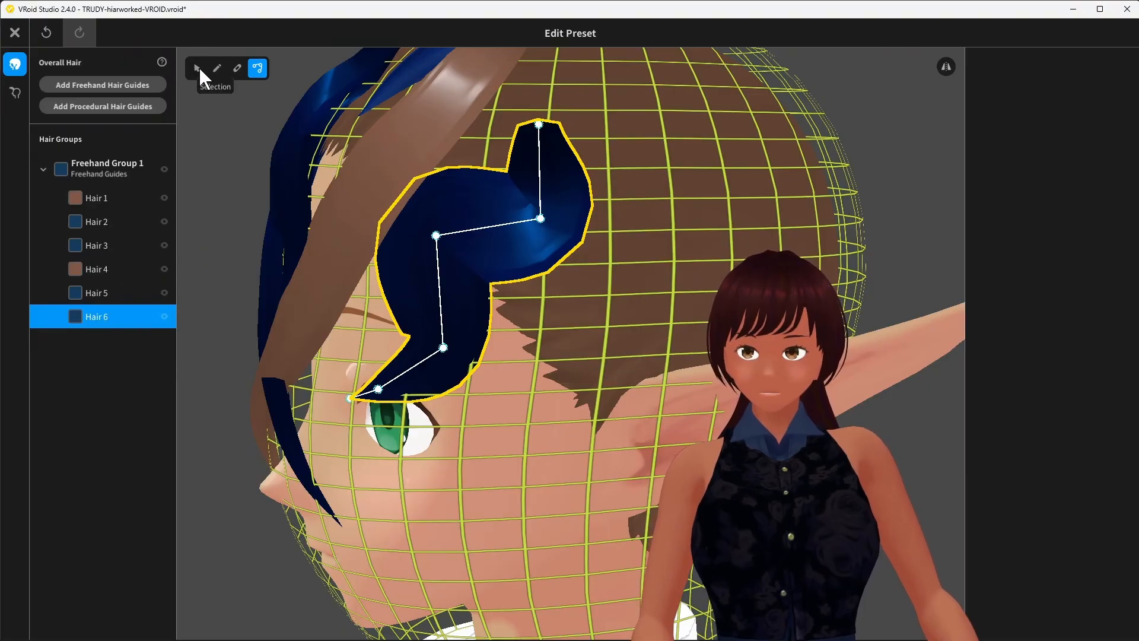
pyautogui.click(198, 66)
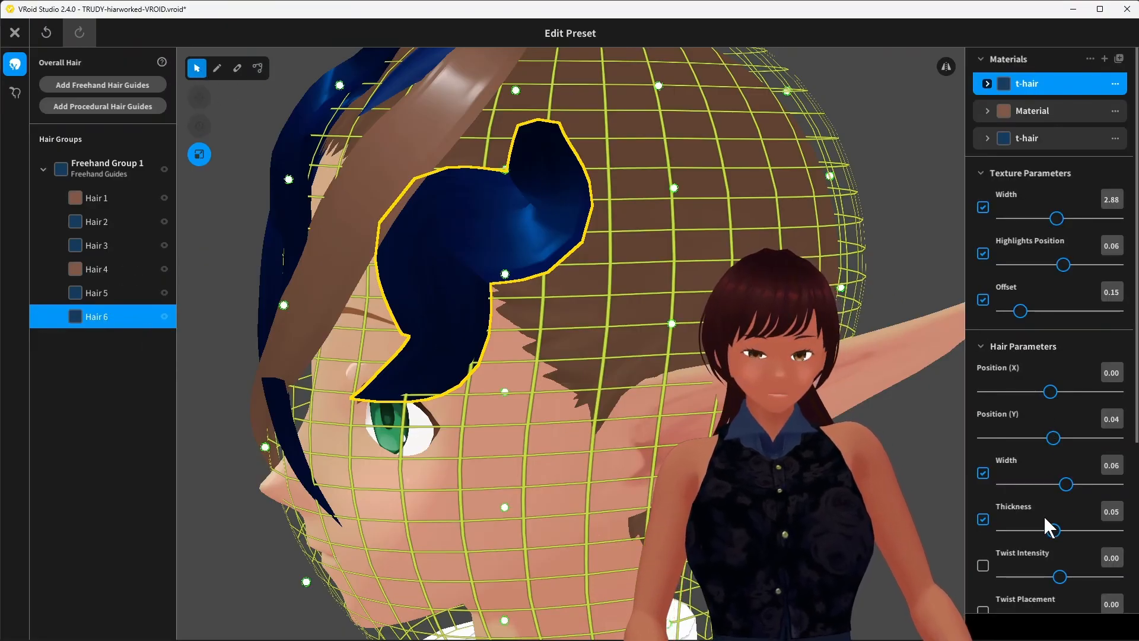
pyautogui.scroll(-4, 1045, 515)
pyautogui.moveTo(1047, 413); pyautogui.dragTo(1135, 411)
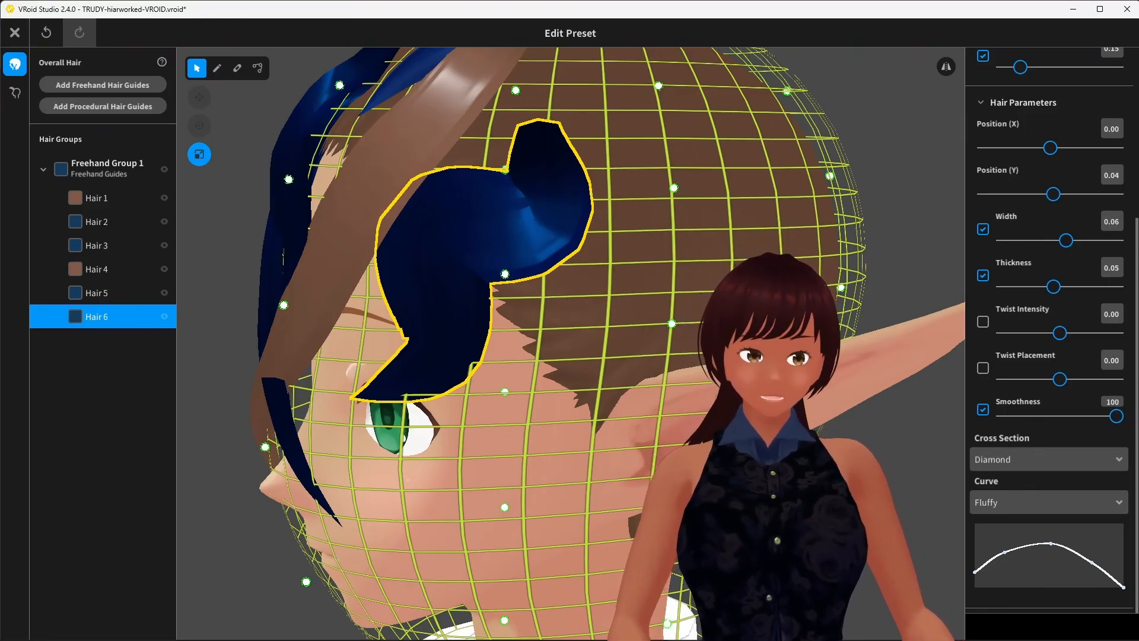
# Step: Hide every strand except Hair 3 and select Hair 3
pyautogui.moveTo(569, 219); pyautogui.dragTo(617, 238, button='right')
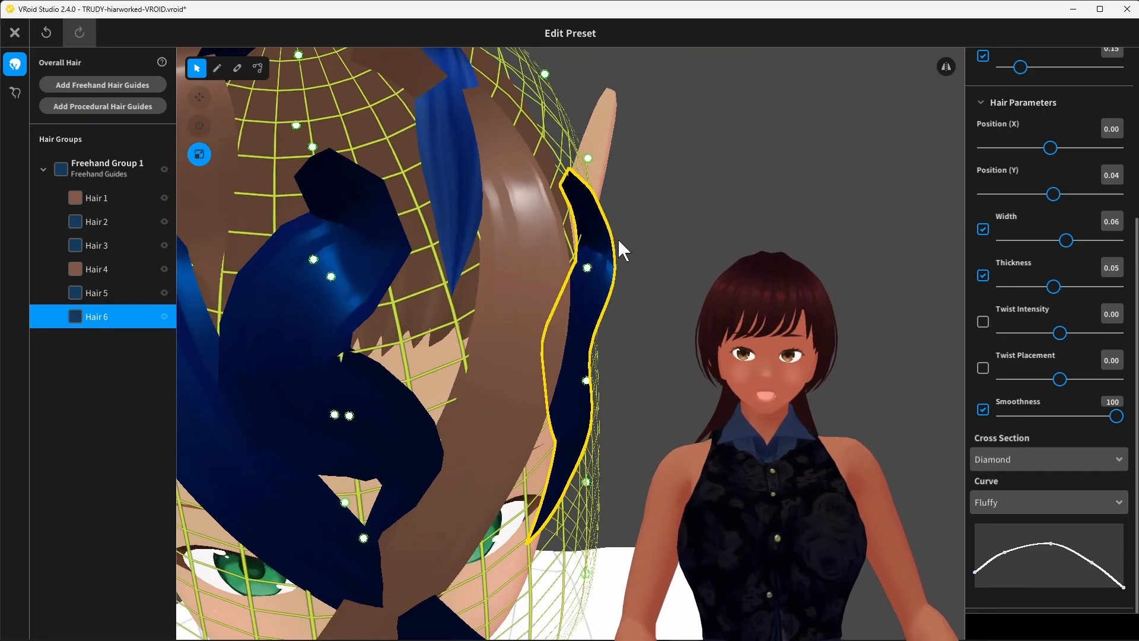
pyautogui.rightClick(158, 309)
pyautogui.click(162, 313)
pyautogui.click(164, 316)
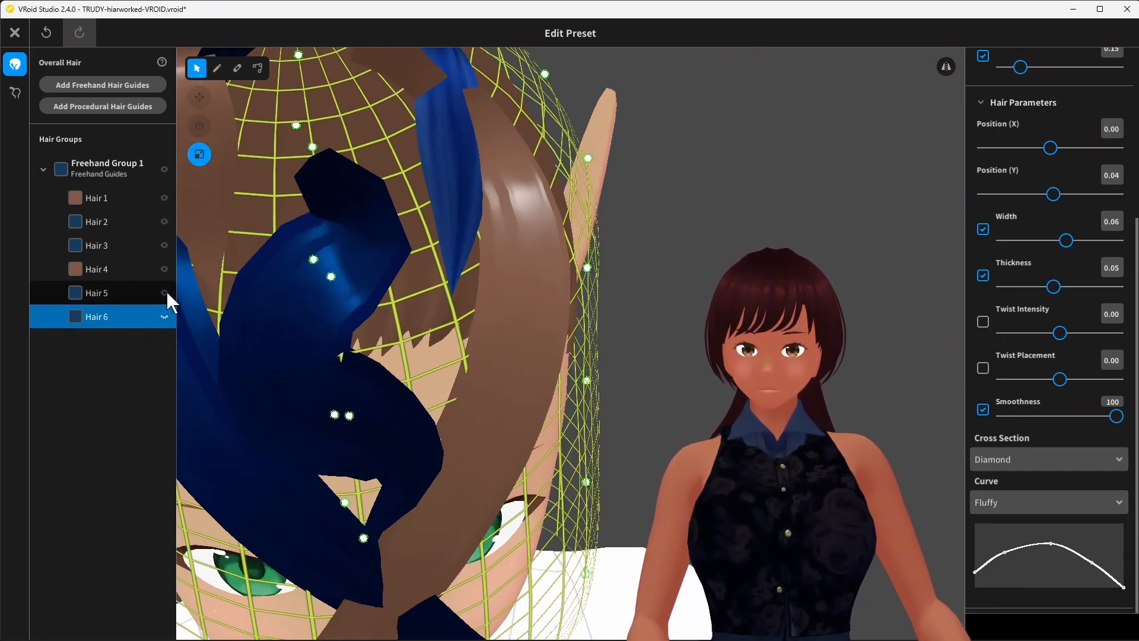
pyautogui.click(163, 266)
pyautogui.rightClick(162, 269)
pyautogui.click(160, 269)
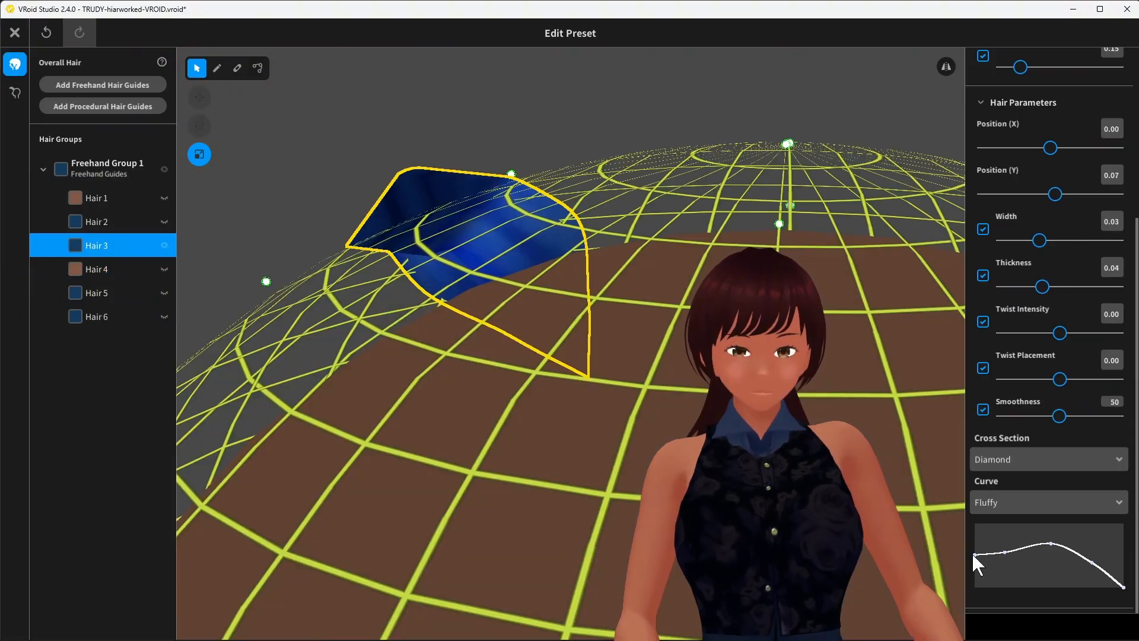
# Step: Fine-tune Hair 3's Thickness at 0.04 while viewing the cut end of the strand up close
pyautogui.moveTo(675, 419); pyautogui.dragTo(521, 371, button='right')
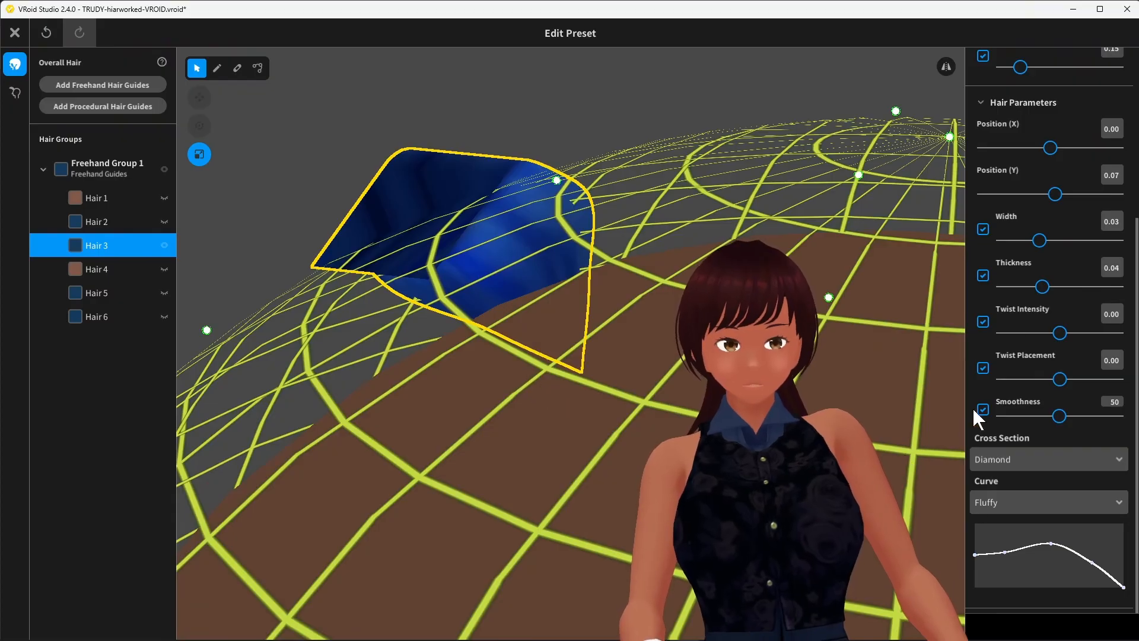
pyautogui.moveTo(1044, 286)
pyautogui.mouseDown()
pyautogui.moveTo(1028, 283)
pyautogui.moveTo(1045, 289)
pyautogui.mouseUp()
pyautogui.moveTo(662, 227)
pyautogui.mouseDown(button='right')
pyautogui.moveTo(673, 229)
pyautogui.moveTo(657, 225)
pyautogui.mouseUp(button='right')
pyautogui.moveTo(456, 182); pyautogui.dragTo(459, 182, button='right')
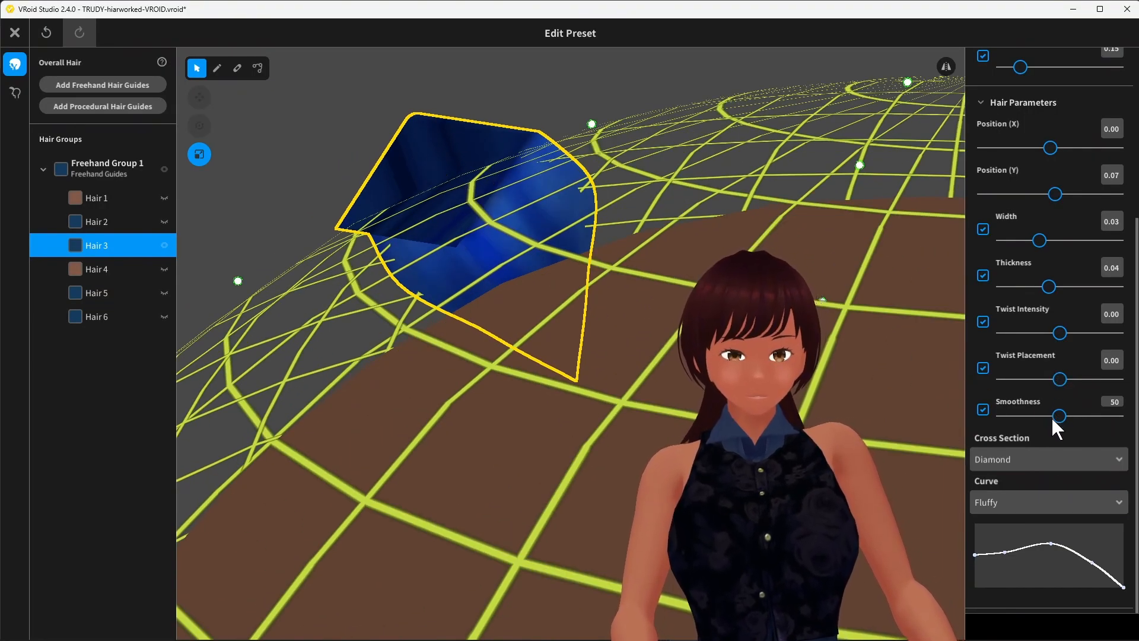
# Step: Try the Triangle and Bottomless Triangle cross sections on the Hair 3 strand
pyautogui.click(1111, 466)
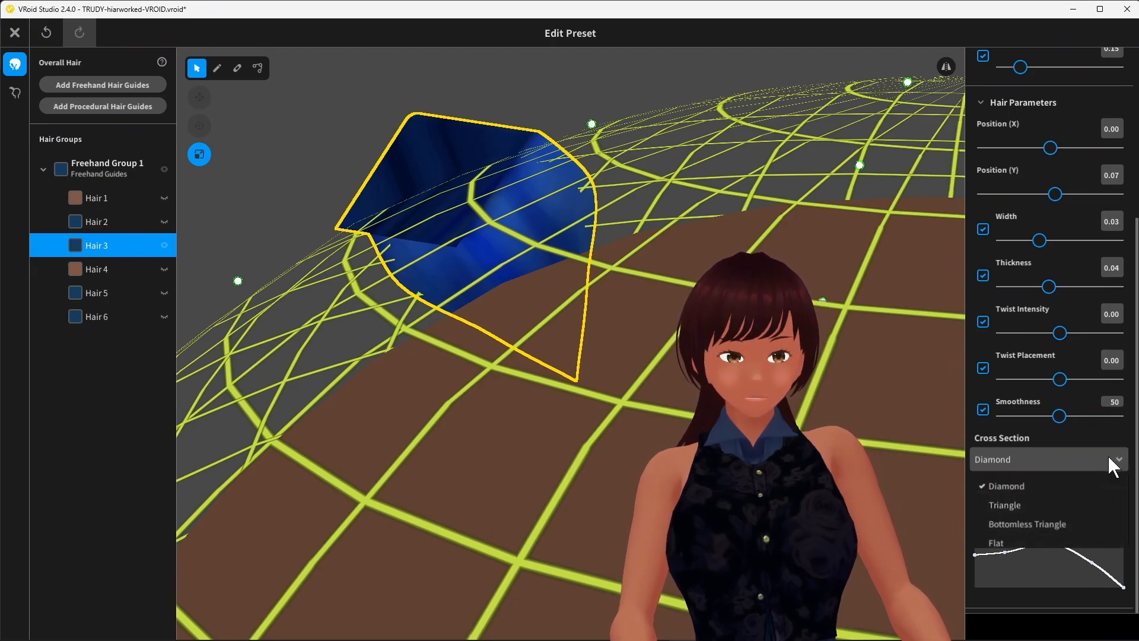
pyautogui.click(1016, 505)
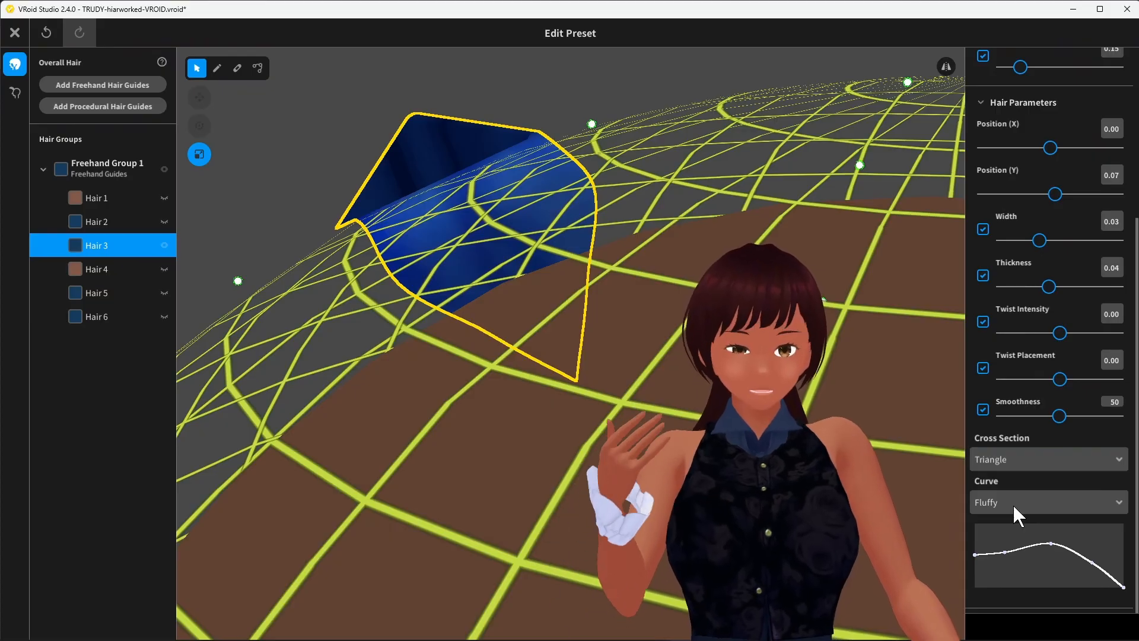
pyautogui.click(1089, 463)
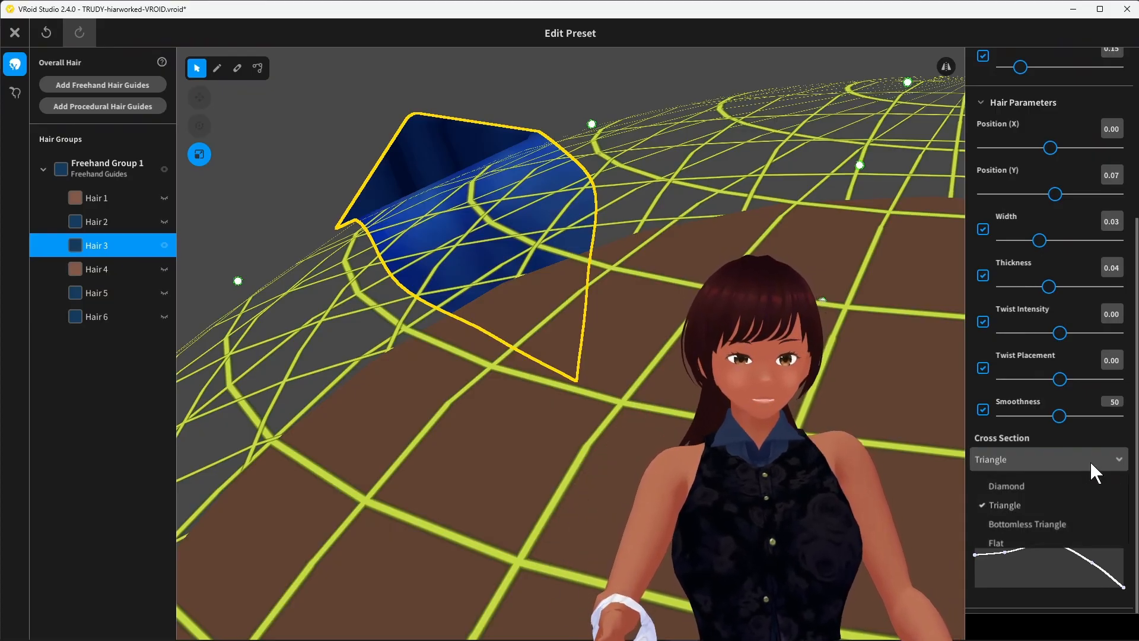
pyautogui.click(1048, 525)
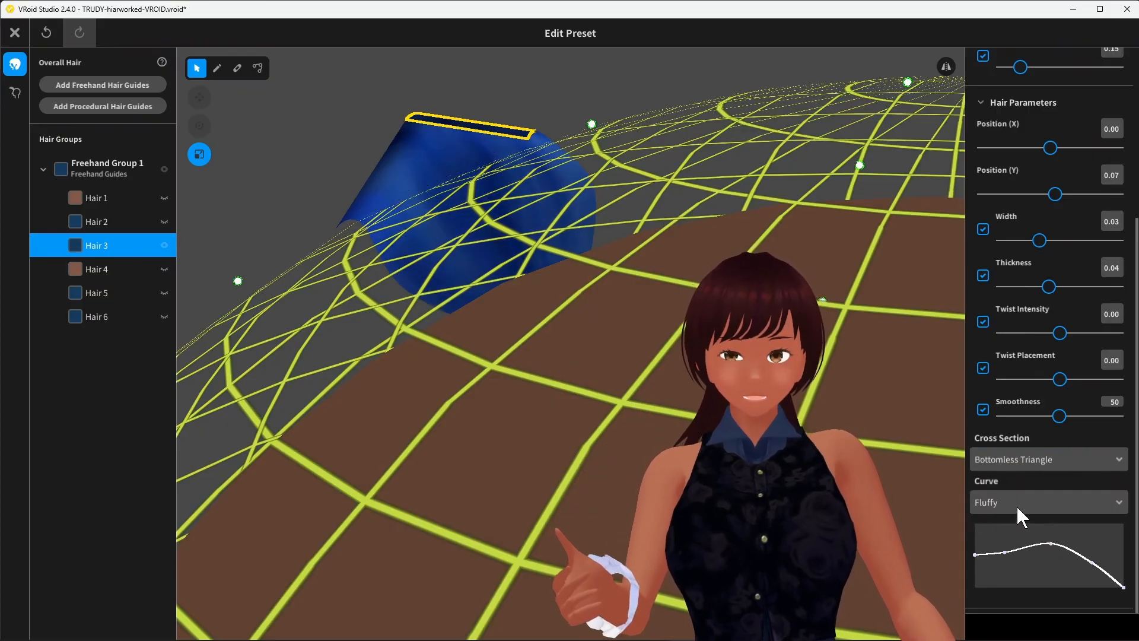
pyautogui.moveTo(632, 311); pyautogui.dragTo(635, 312, button='right')
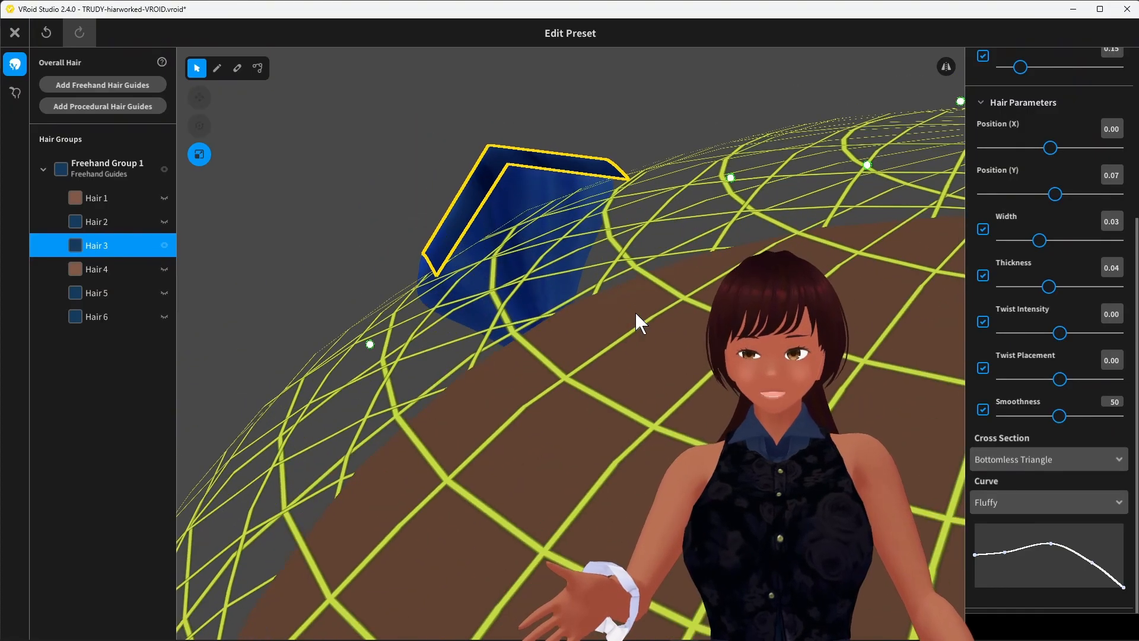
# Step: Set Hair 3's Cross Section to Flat and its Thickness to 0.10
pyautogui.click(1049, 465)
pyautogui.click(1003, 541)
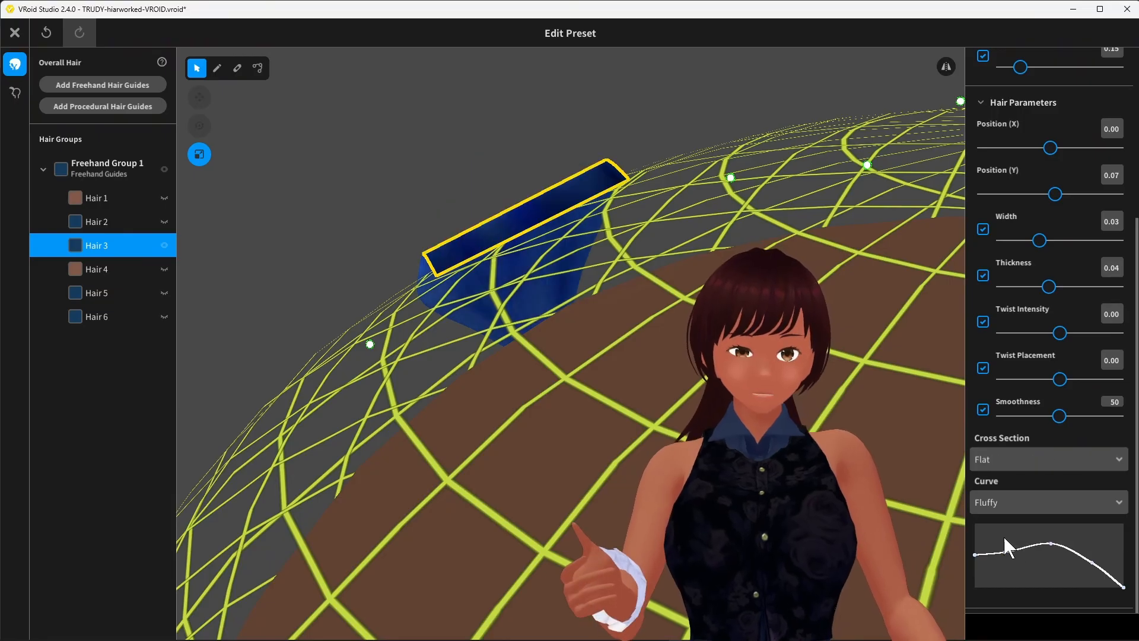
pyautogui.moveTo(657, 306)
pyautogui.mouseDown(button='right')
pyautogui.moveTo(642, 299)
pyautogui.moveTo(656, 297)
pyautogui.mouseUp(button='right')
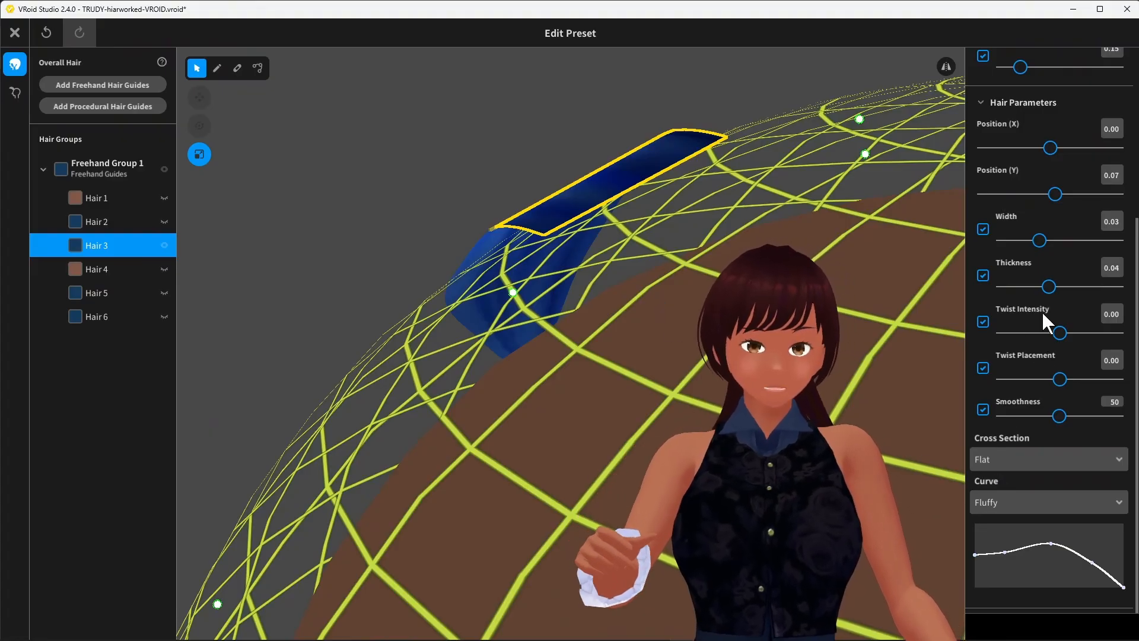
pyautogui.moveTo(1049, 287); pyautogui.dragTo(1119, 286)
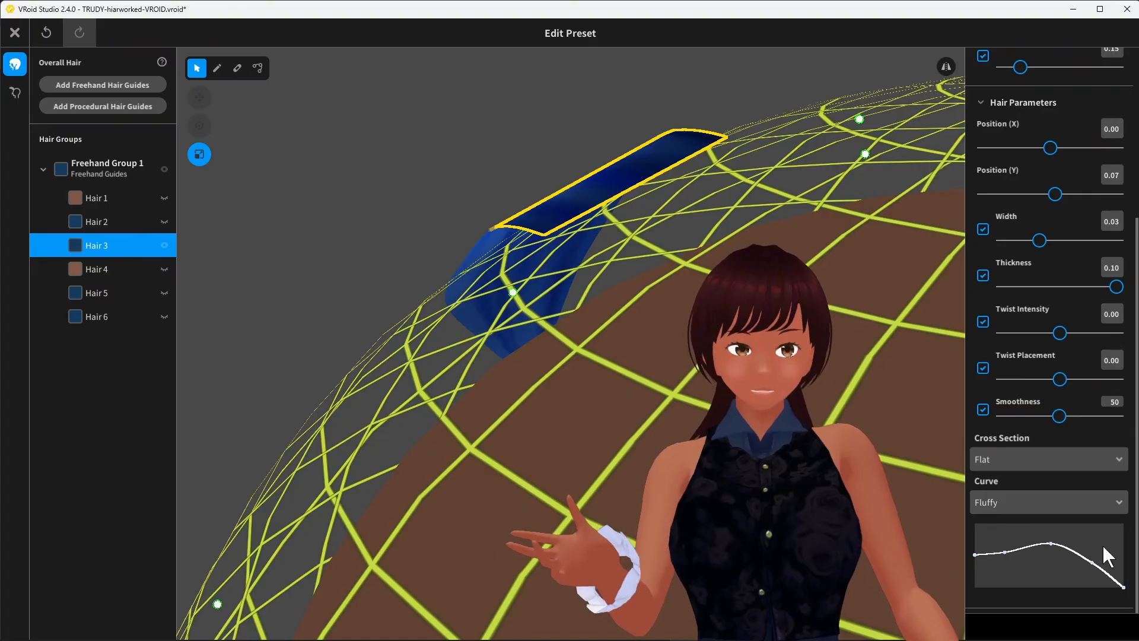
# Step: Try a hand-shaped curve and then the Straight and Fluffy curve presets on Hair 3
pyautogui.moveTo(1051, 570); pyautogui.dragTo(1039, 557)
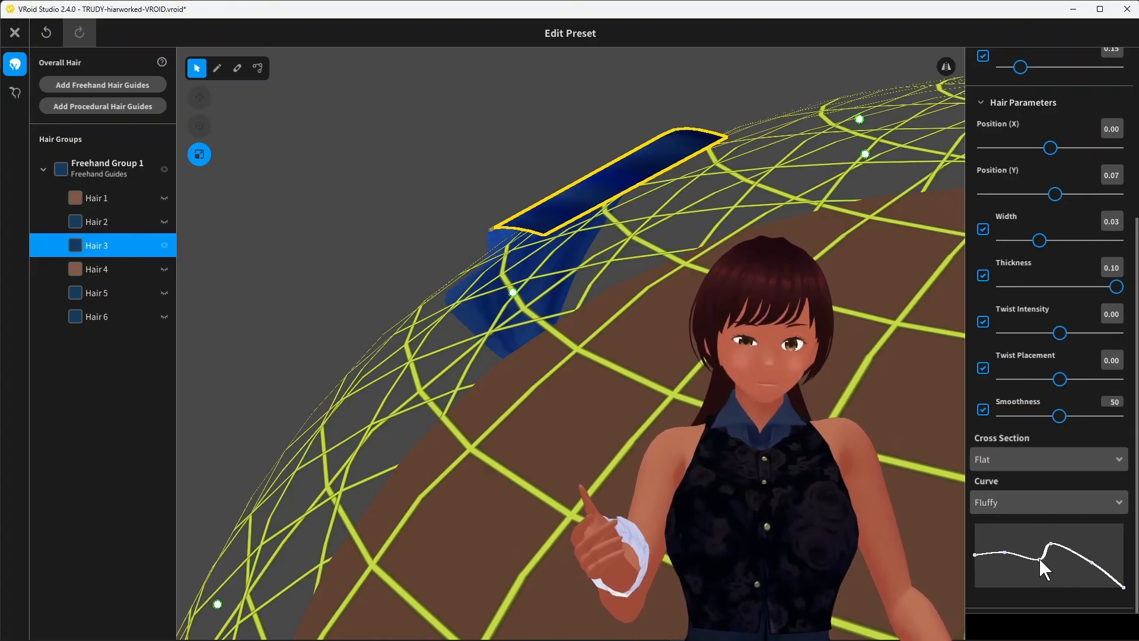
pyautogui.click(1035, 502)
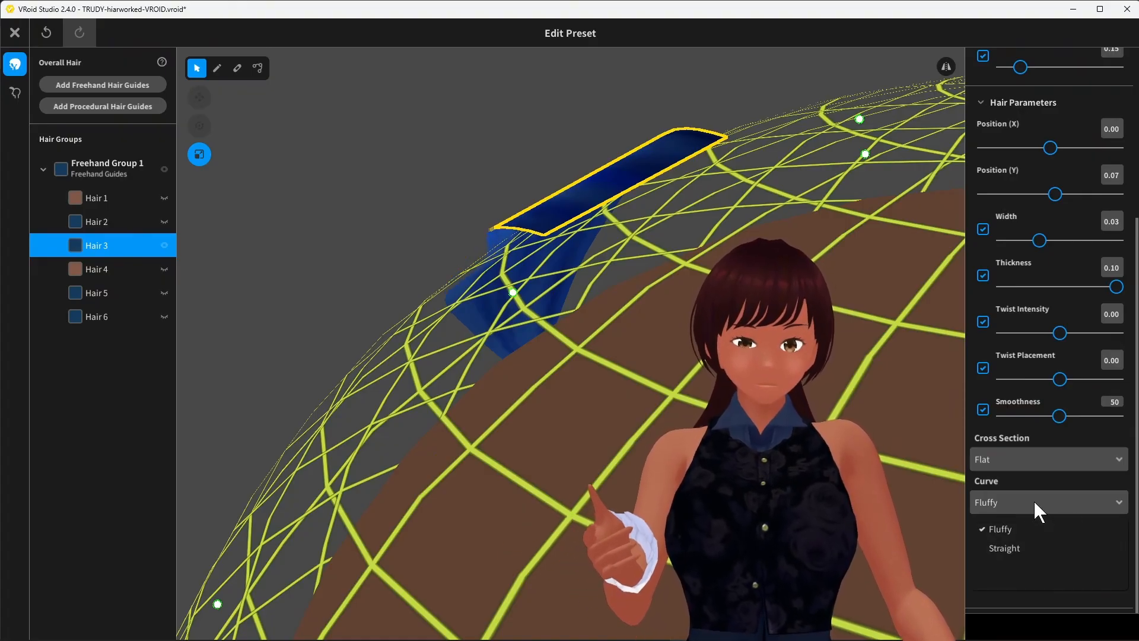
pyautogui.click(1003, 551)
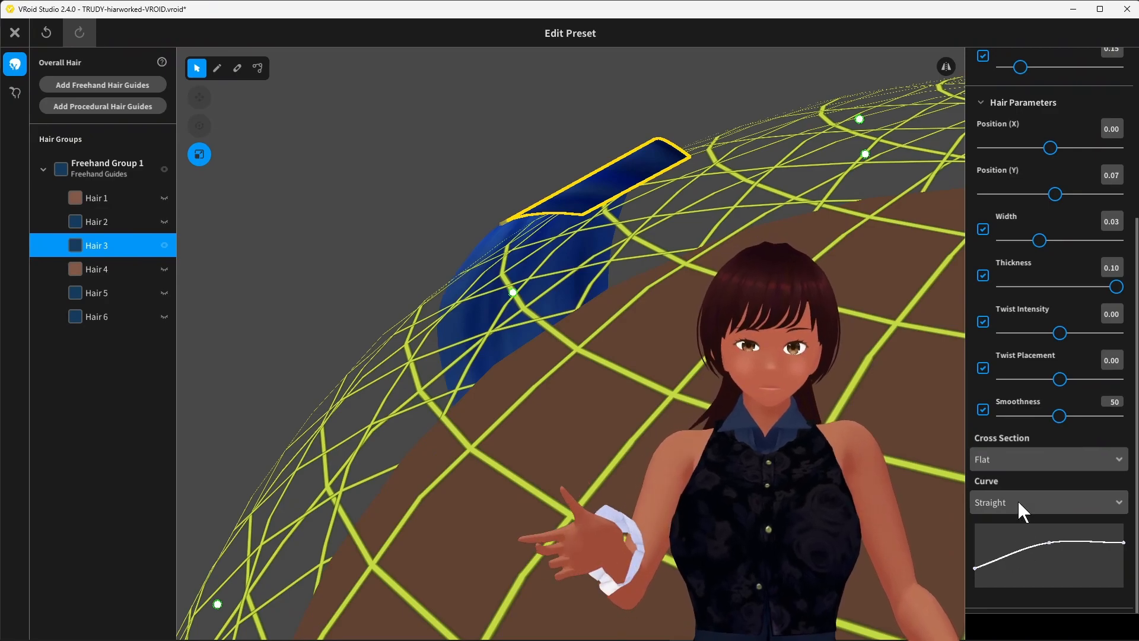
pyautogui.click(1017, 500)
pyautogui.click(1006, 529)
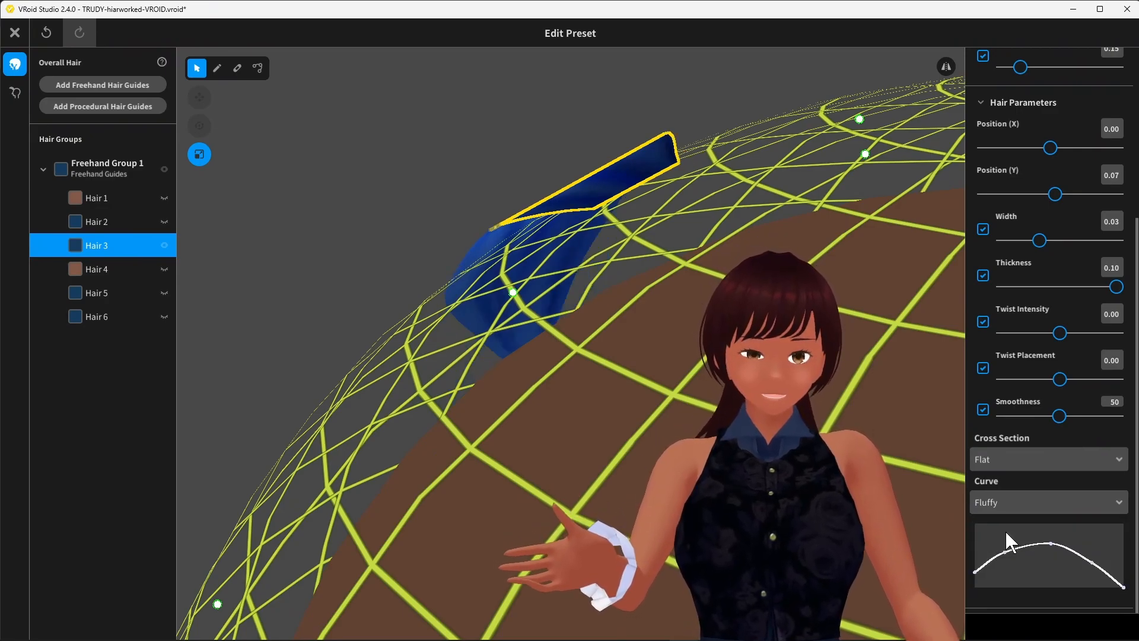
# Step: Set Hair 3's Curve to Straight and view the resulting strand shape from several angles
pyautogui.moveTo(914, 482); pyautogui.dragTo(620, 353, button='right')
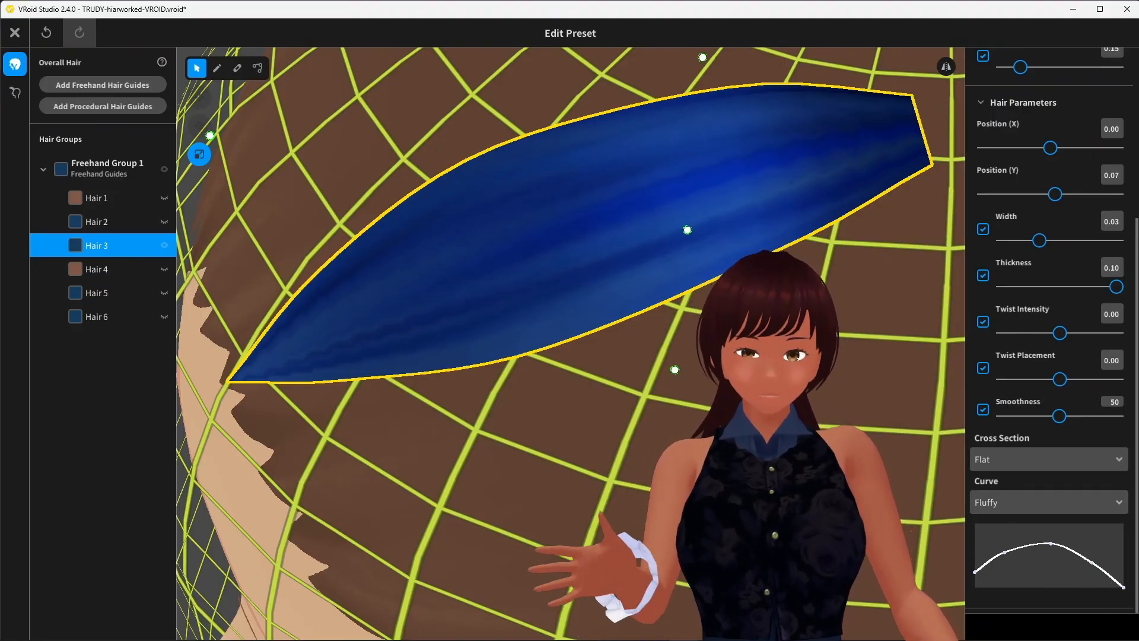
pyautogui.click(1035, 496)
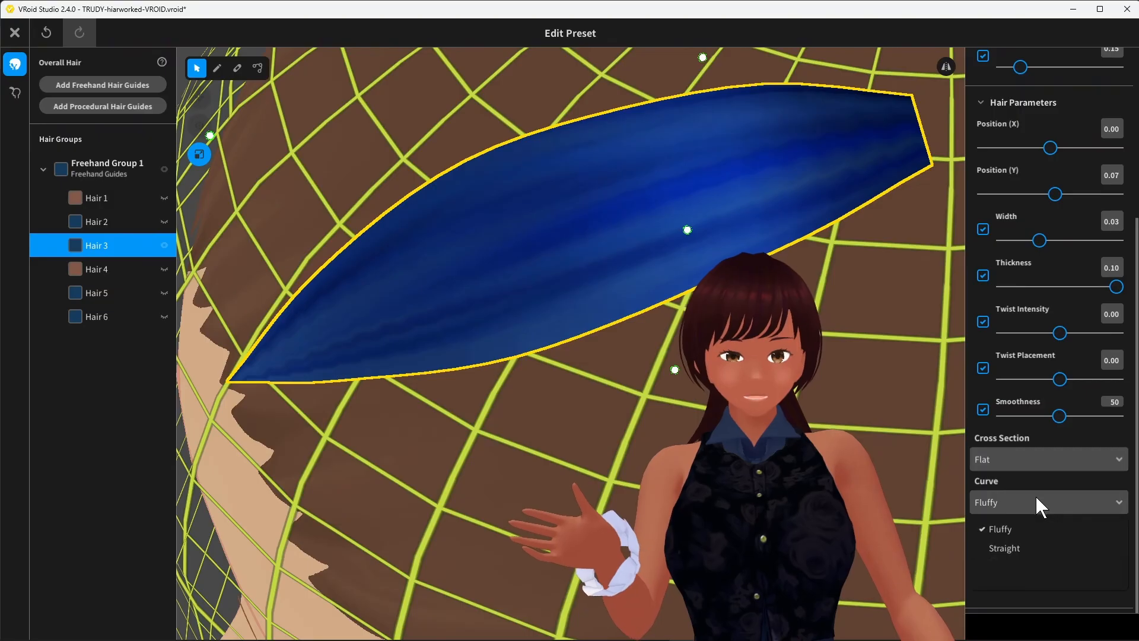
pyautogui.click(1006, 548)
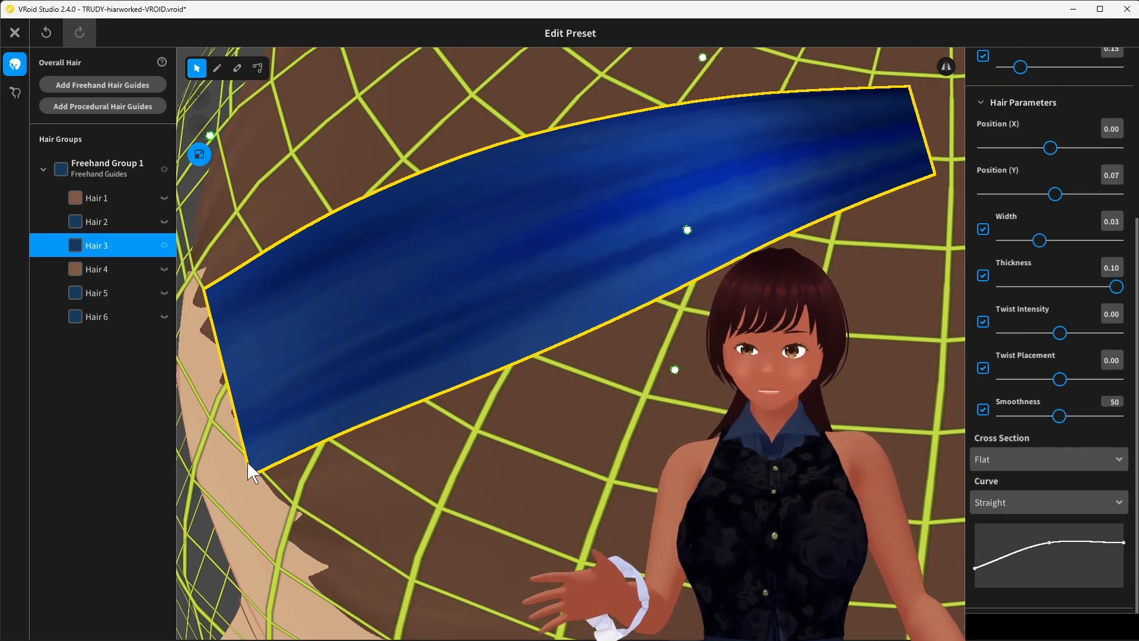
pyautogui.moveTo(567, 443); pyautogui.dragTo(666, 412, button='right')
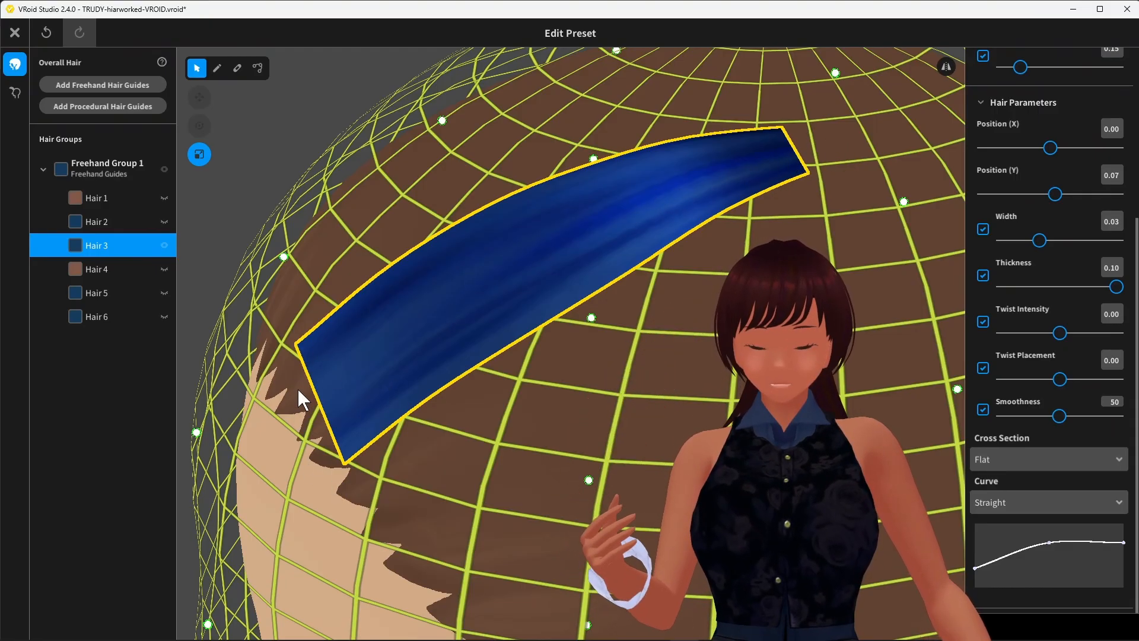
pyautogui.moveTo(613, 438); pyautogui.dragTo(659, 429, button='right')
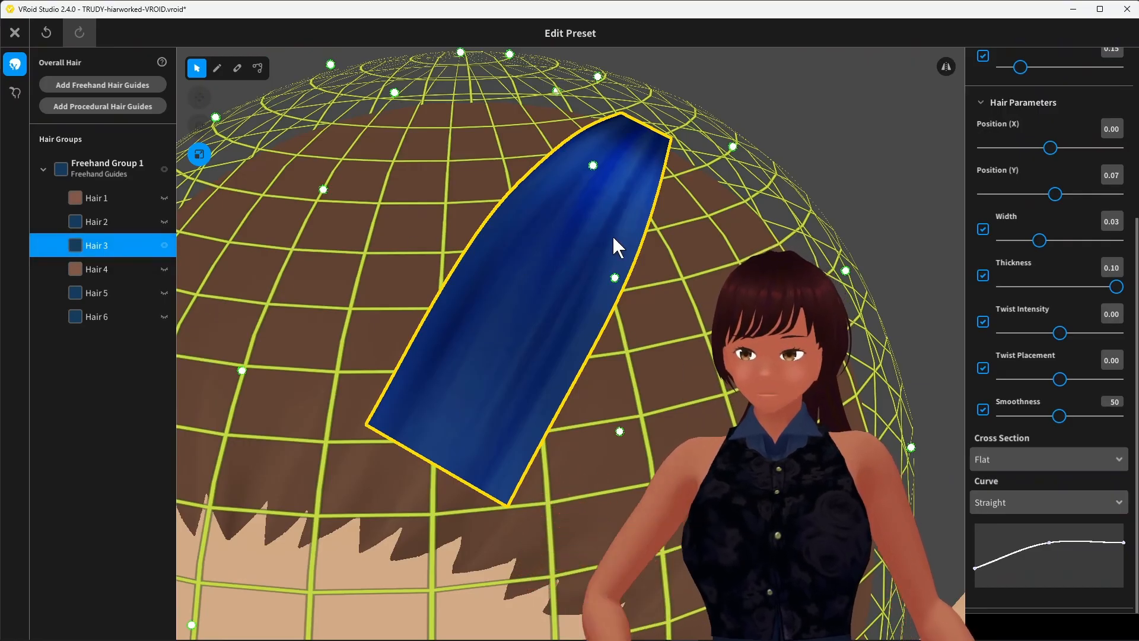
pyautogui.moveTo(588, 247); pyautogui.dragTo(717, 255, button='right')
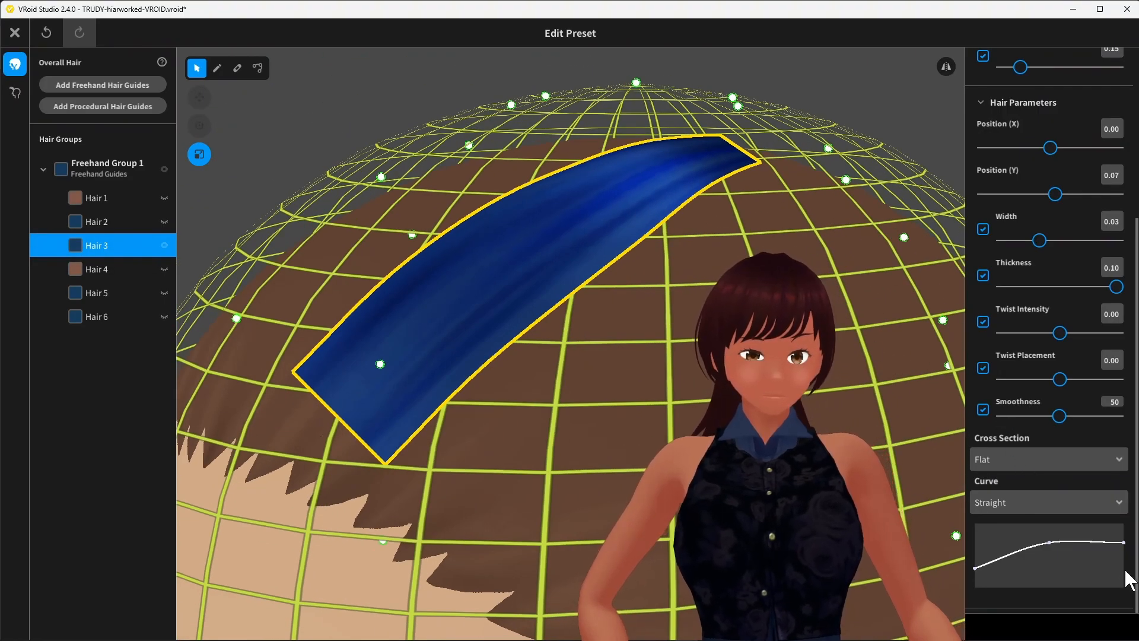
# Step: Collapse and hide Freehand Group 1, and add a procedural hair guides group to the head
pyautogui.scroll(5, 1121, 534)
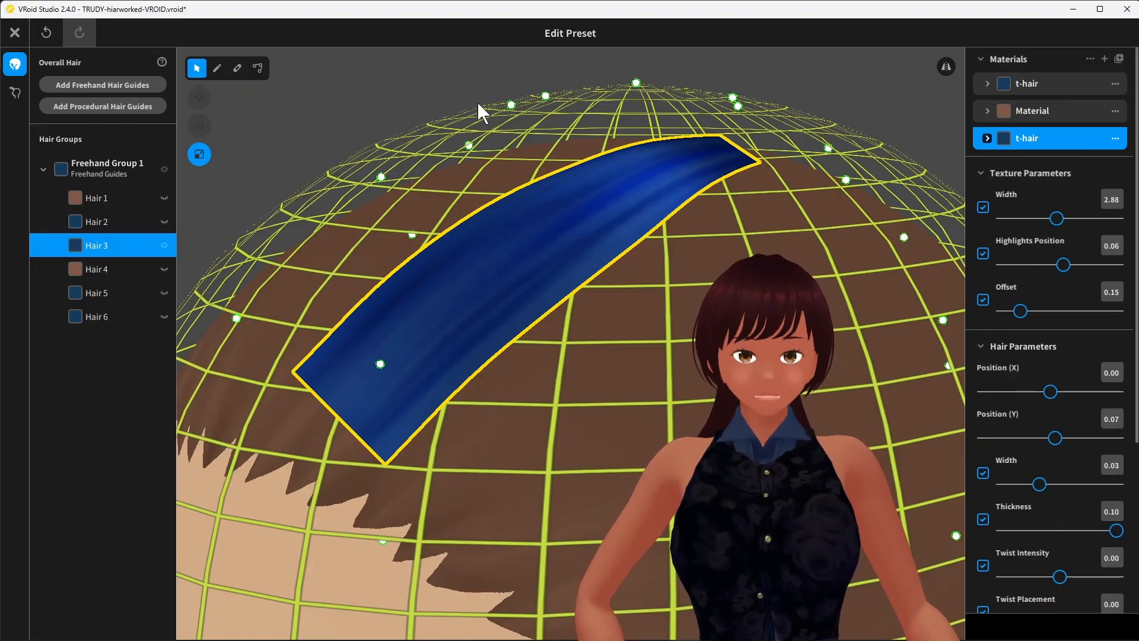
pyautogui.click(43, 169)
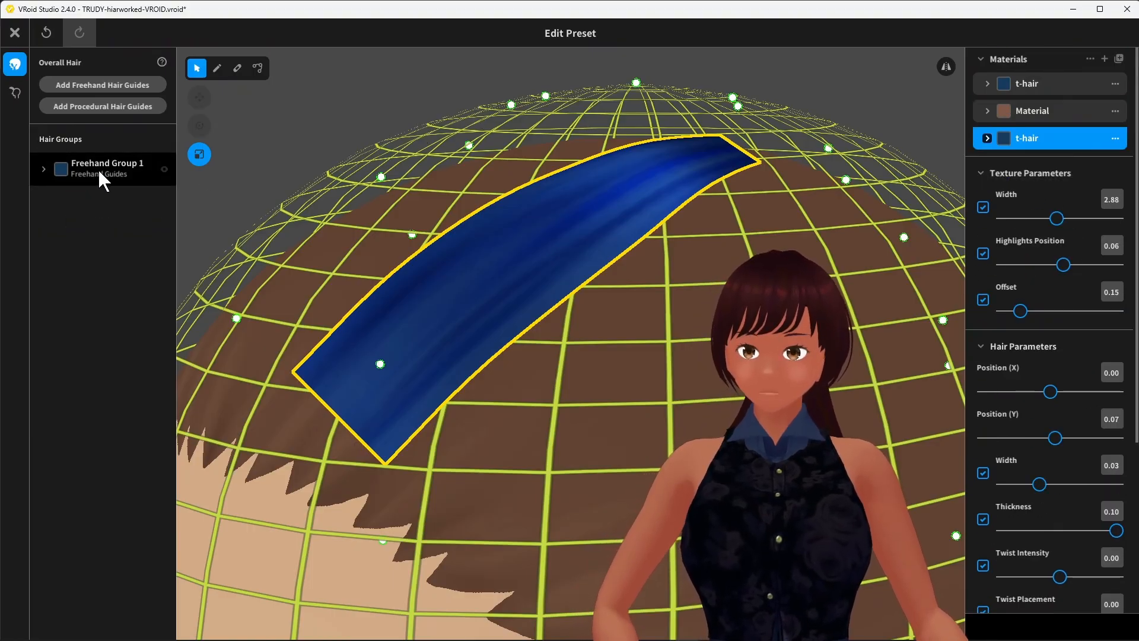
pyautogui.click(165, 169)
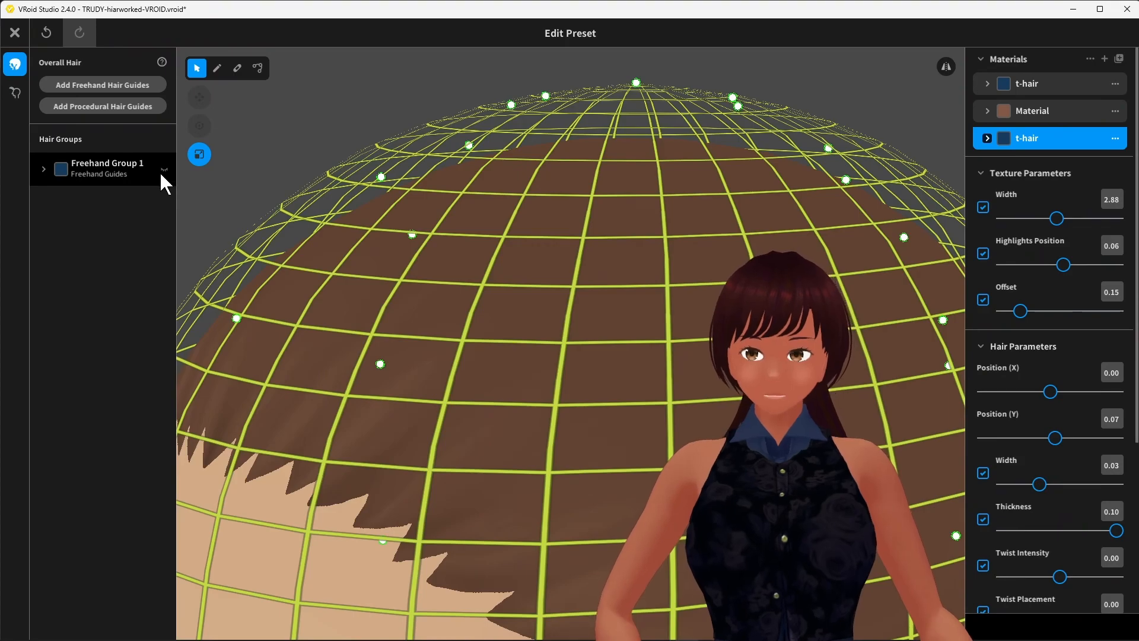
pyautogui.click(90, 106)
pyautogui.scroll(-5, 320, 217)
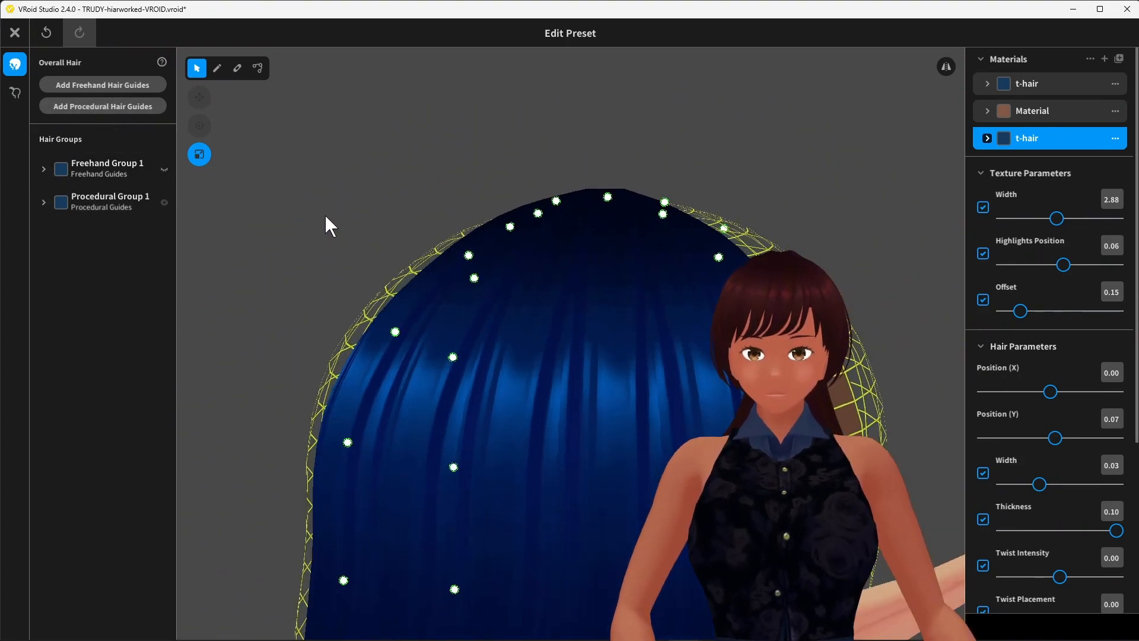
# Step: Select Procedural Group 1 and expand it to list its individual hairs, with the whole head in view
pyautogui.scroll(-3, 399, 327)
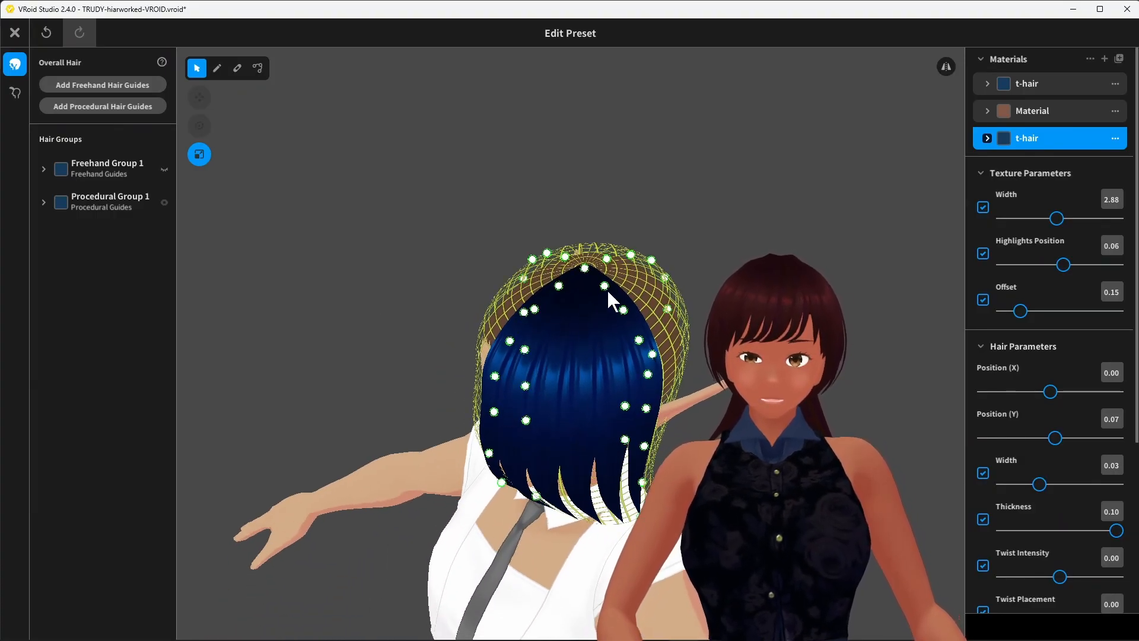
pyautogui.moveTo(593, 380); pyautogui.dragTo(537, 348, button='middle')
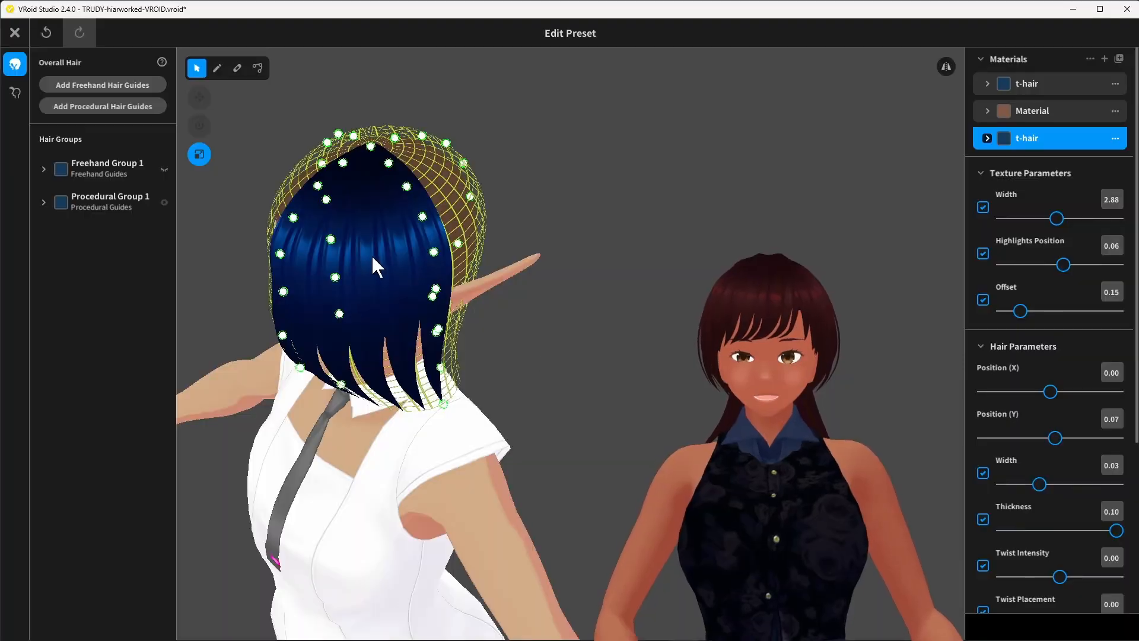
pyautogui.scroll(2, 373, 255)
pyautogui.moveTo(372, 251)
pyautogui.mouseDown(button='middle')
pyautogui.moveTo(372, 282)
pyautogui.moveTo(382, 280)
pyautogui.mouseUp(button='middle')
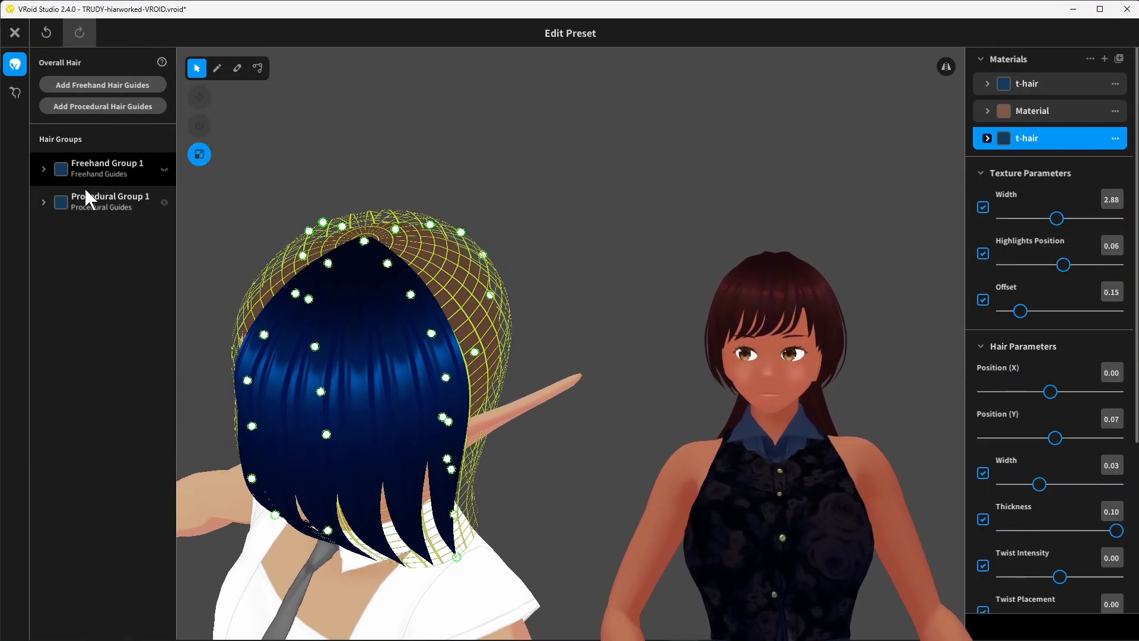
pyautogui.click(43, 202)
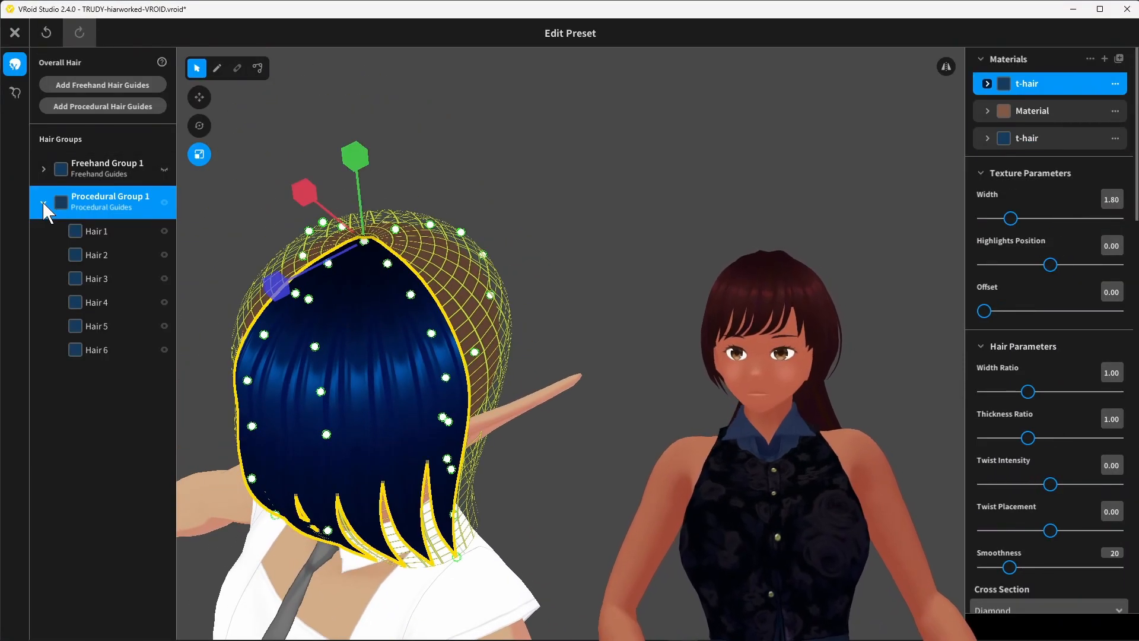
pyautogui.click(44, 202)
pyautogui.click(42, 201)
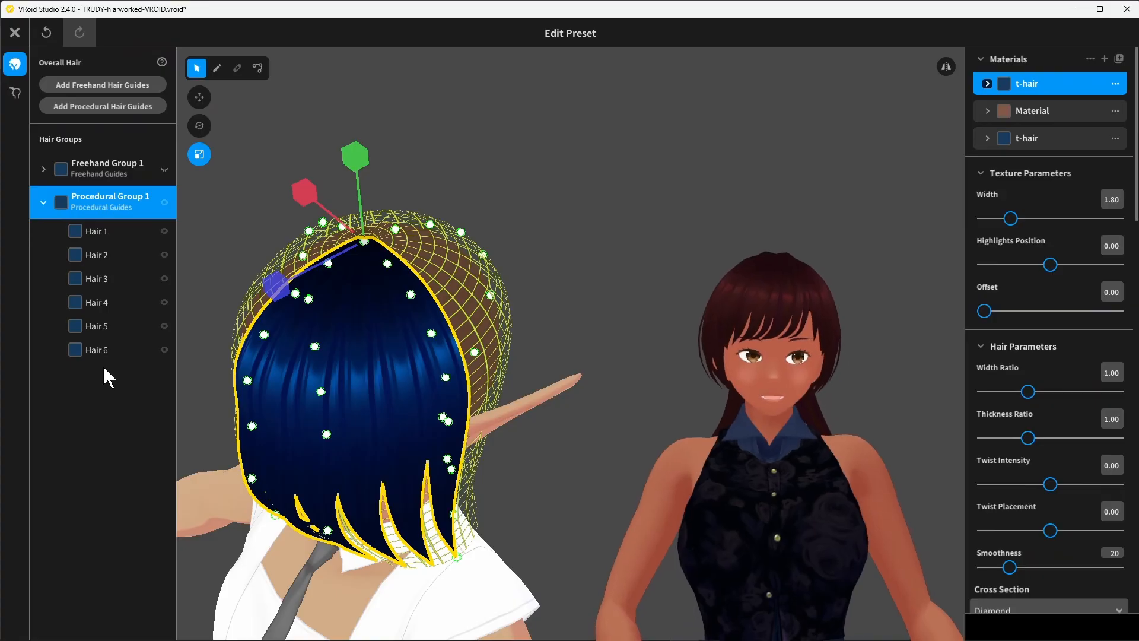
# Step: Set the guide Height of Procedural Group 1 to 0.32
pyautogui.click(983, 176)
pyautogui.click(981, 205)
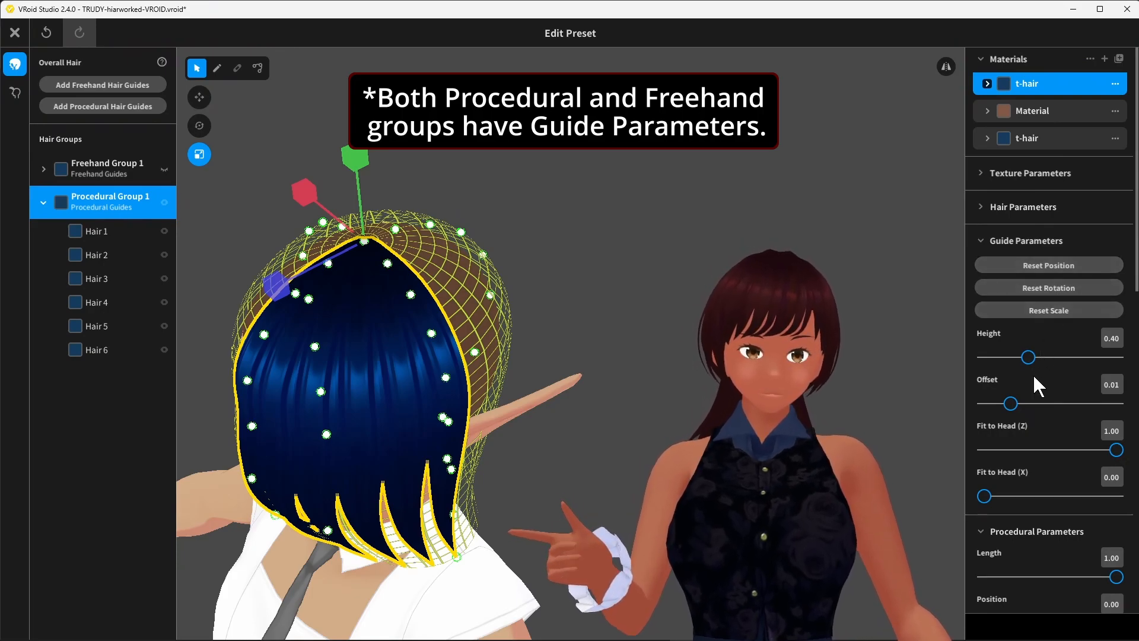
pyautogui.scroll(-3, 1040, 372)
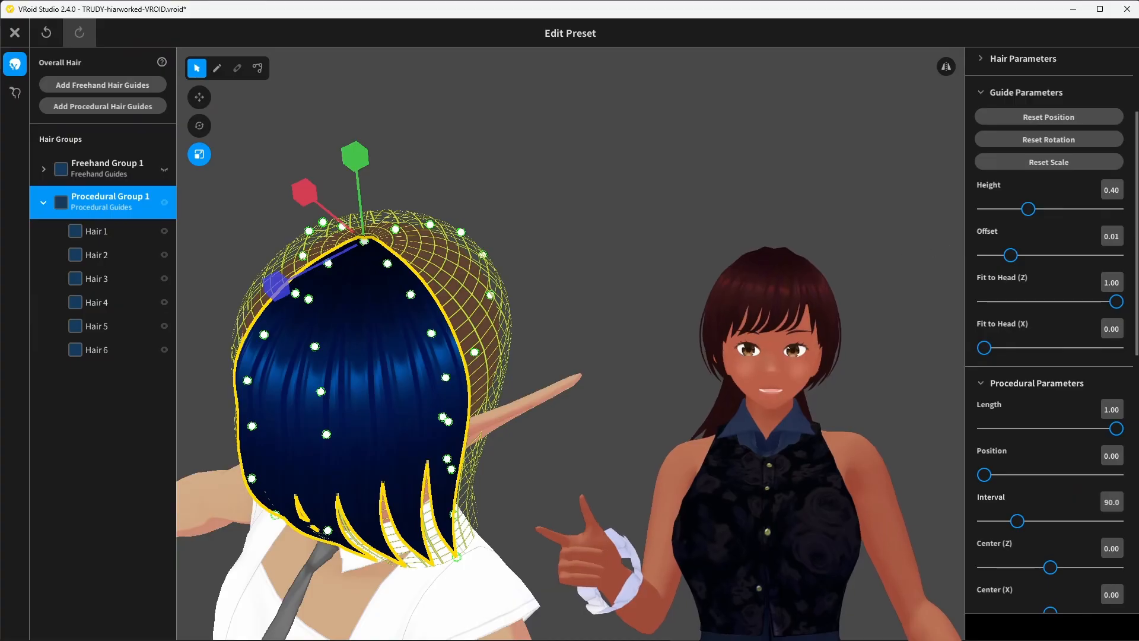
pyautogui.moveTo(659, 284); pyautogui.dragTo(660, 265, button='right')
pyautogui.moveTo(638, 267); pyautogui.dragTo(671, 255, button='middle')
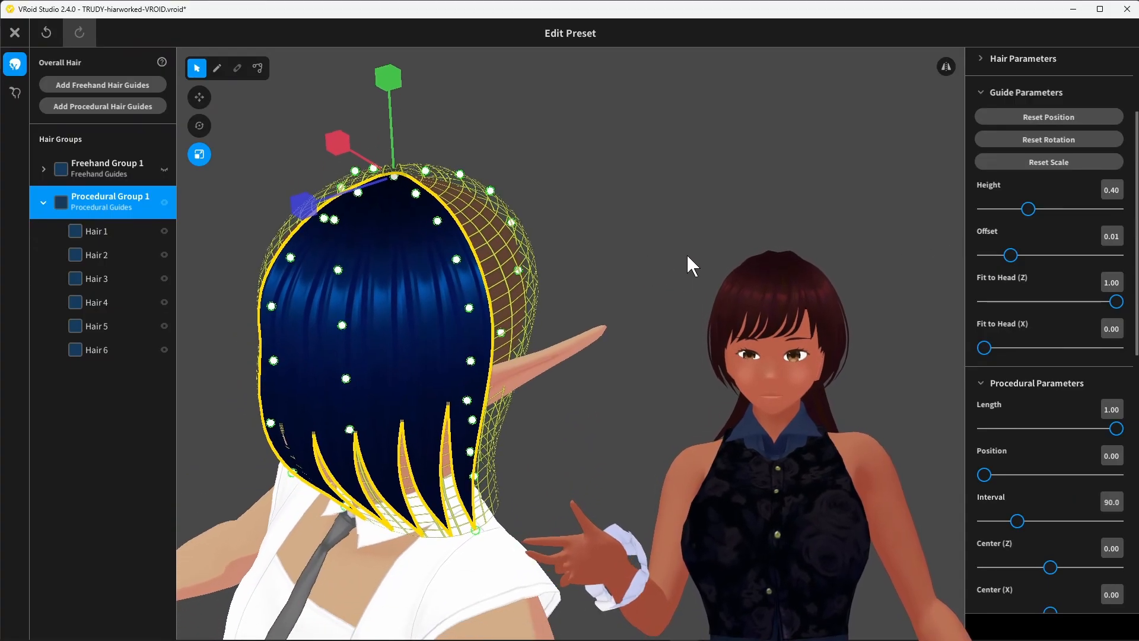
pyautogui.moveTo(1026, 208)
pyautogui.mouseDown()
pyautogui.moveTo(1043, 209)
pyautogui.moveTo(1017, 196)
pyautogui.mouseUp()
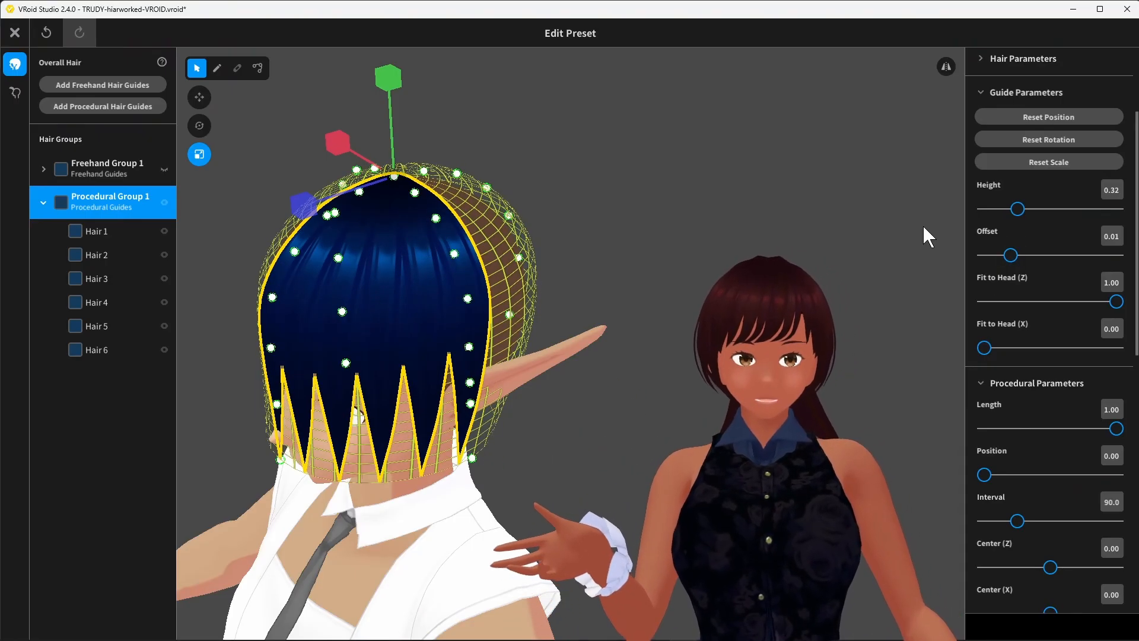
pyautogui.scroll(2, 924, 220)
pyautogui.scroll(-1, 925, 212)
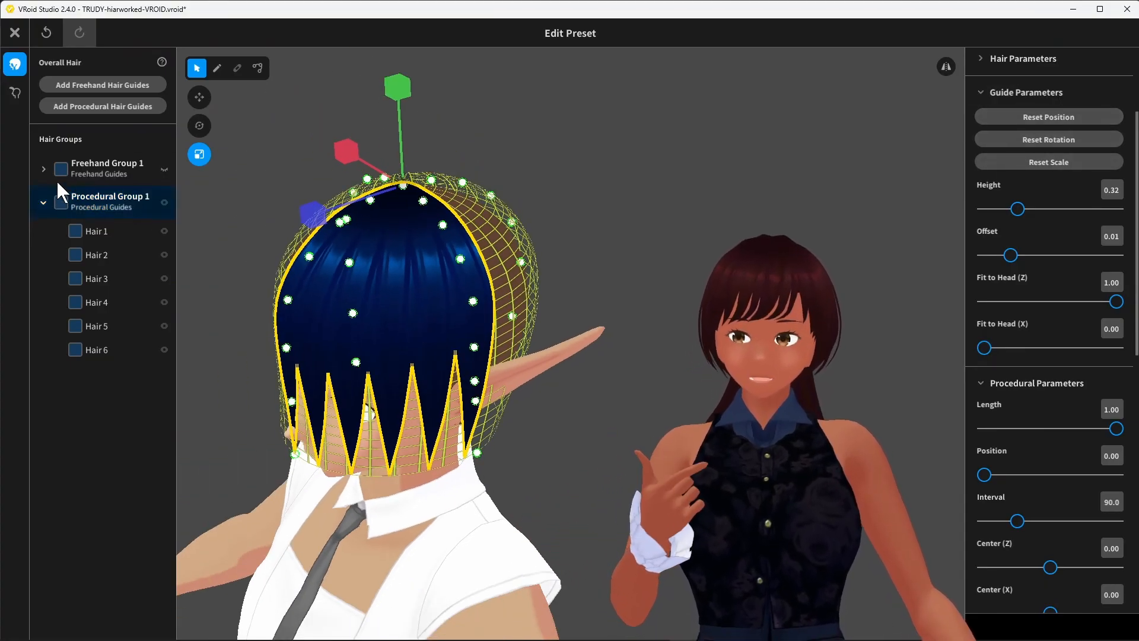
# Step: Slightly increase the guide Height and Offset of Freehand Group 1 in its Guide Parameters
pyautogui.click(97, 172)
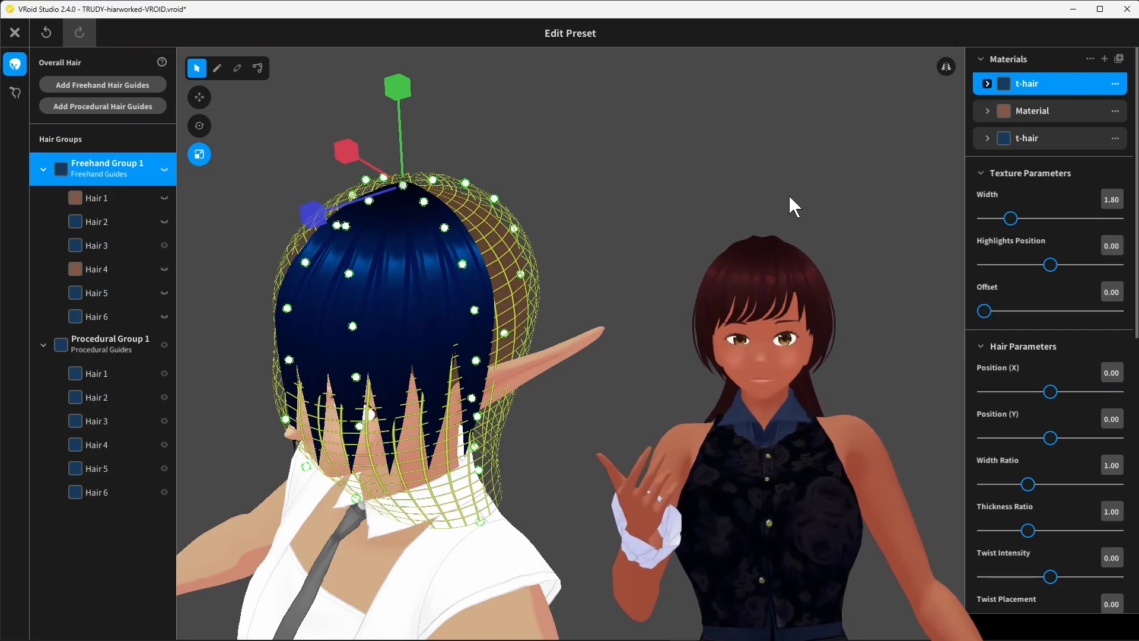
pyautogui.click(978, 174)
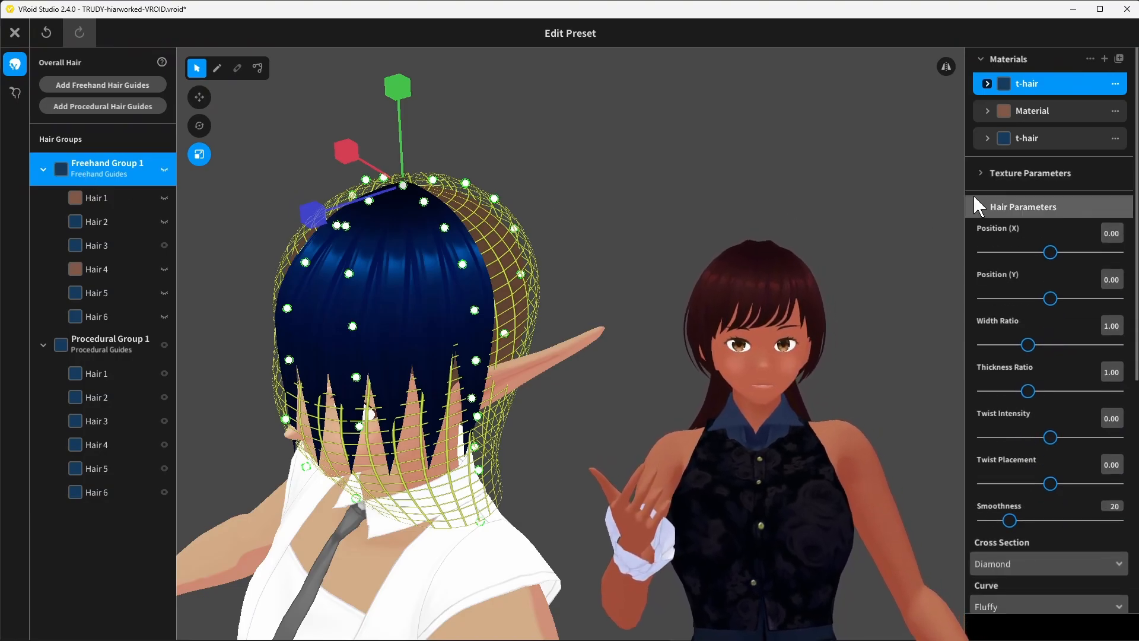
pyautogui.click(979, 206)
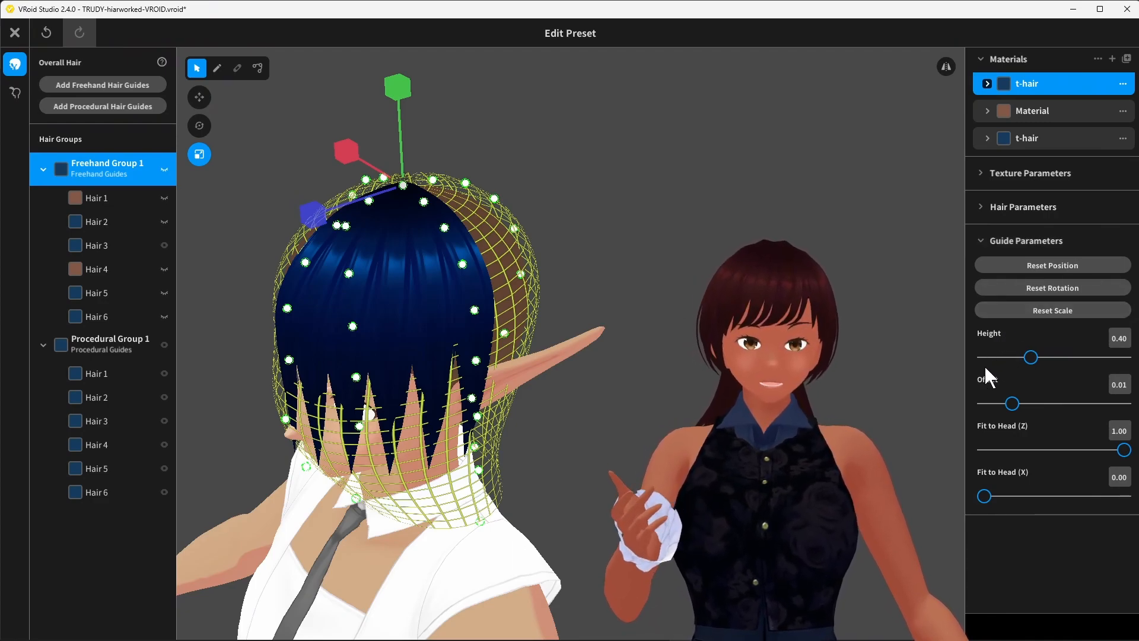
pyautogui.moveTo(1031, 358)
pyautogui.mouseDown()
pyautogui.moveTo(1041, 351)
pyautogui.moveTo(1034, 359)
pyautogui.mouseUp()
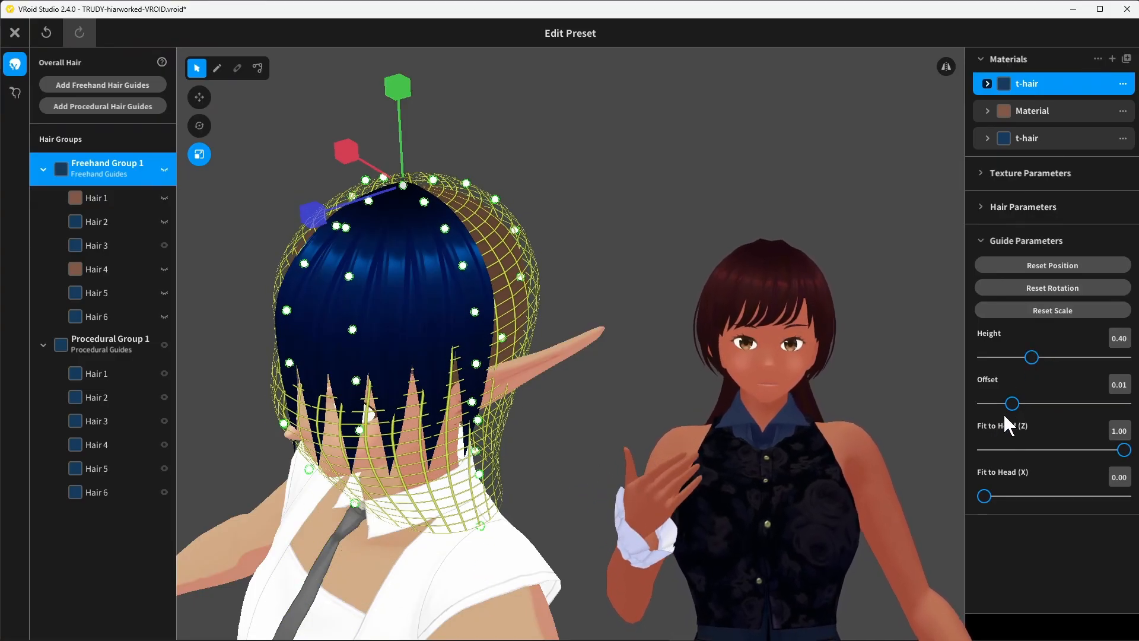
pyautogui.moveTo(1017, 404)
pyautogui.mouseDown()
pyautogui.moveTo(1055, 394)
pyautogui.moveTo(1026, 403)
pyautogui.mouseUp()
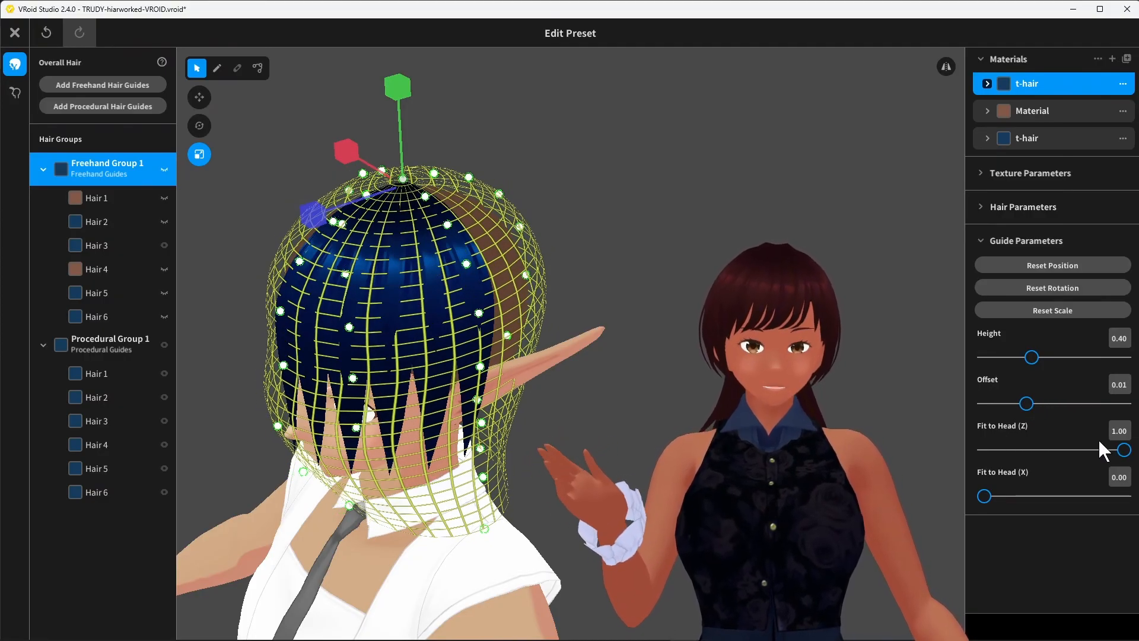
# Step: Set Freehand Group 1's Fit to Head (Z) to 0.21 and Fit to Head (X) to 0.88
pyautogui.moveTo(843, 415); pyautogui.dragTo(726, 382, button='right')
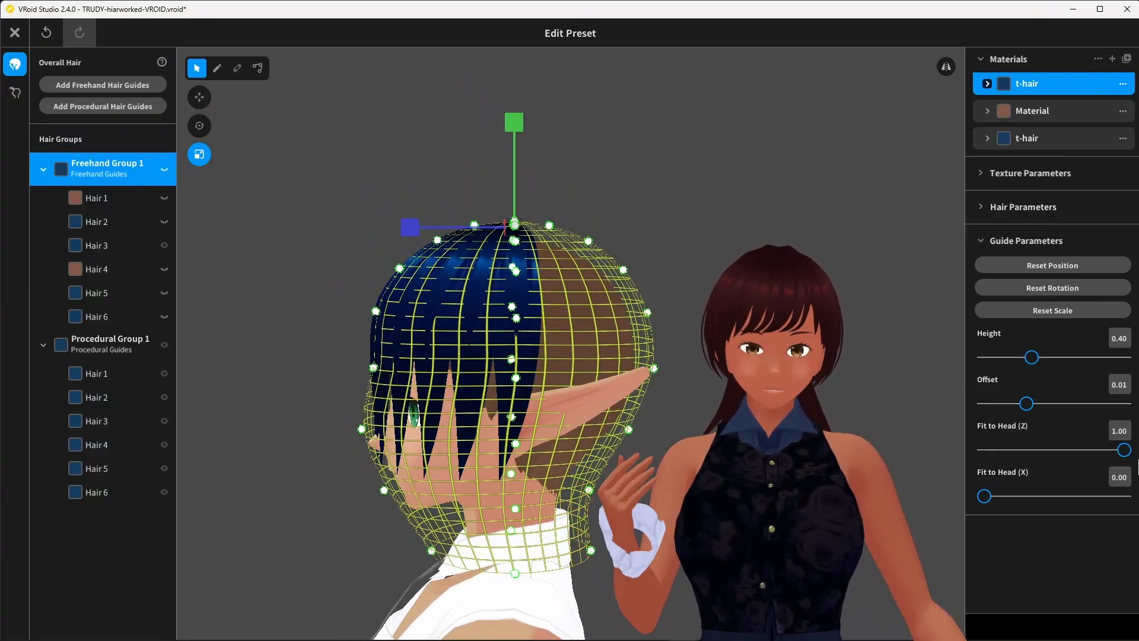
pyautogui.moveTo(1126, 451); pyautogui.dragTo(1017, 430)
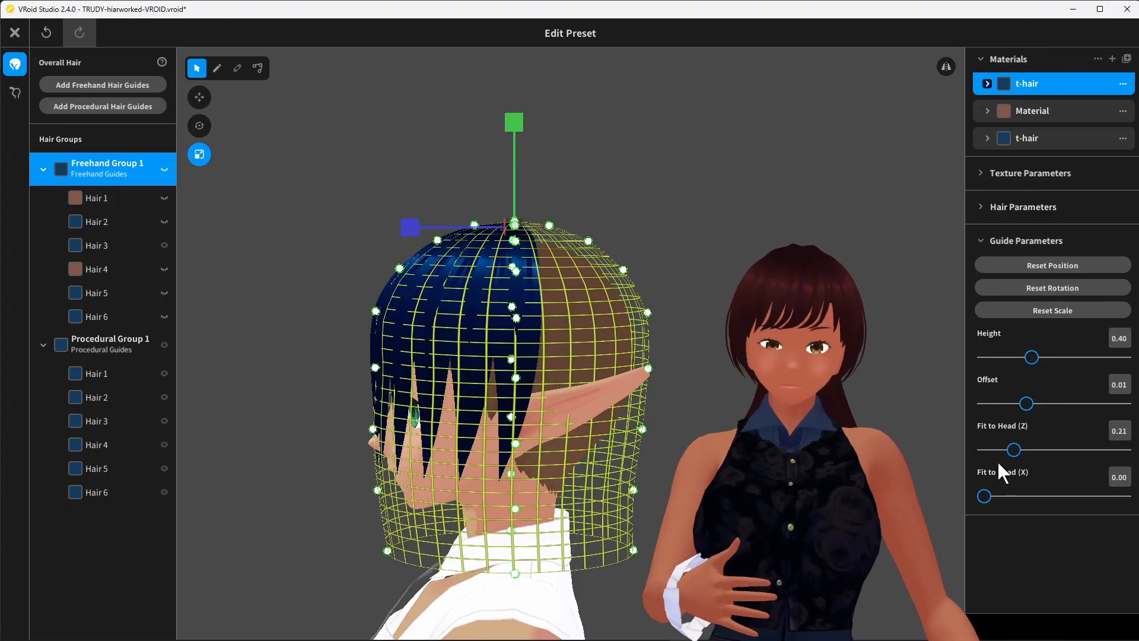
pyautogui.moveTo(619, 421); pyautogui.dragTo(638, 416, button='right')
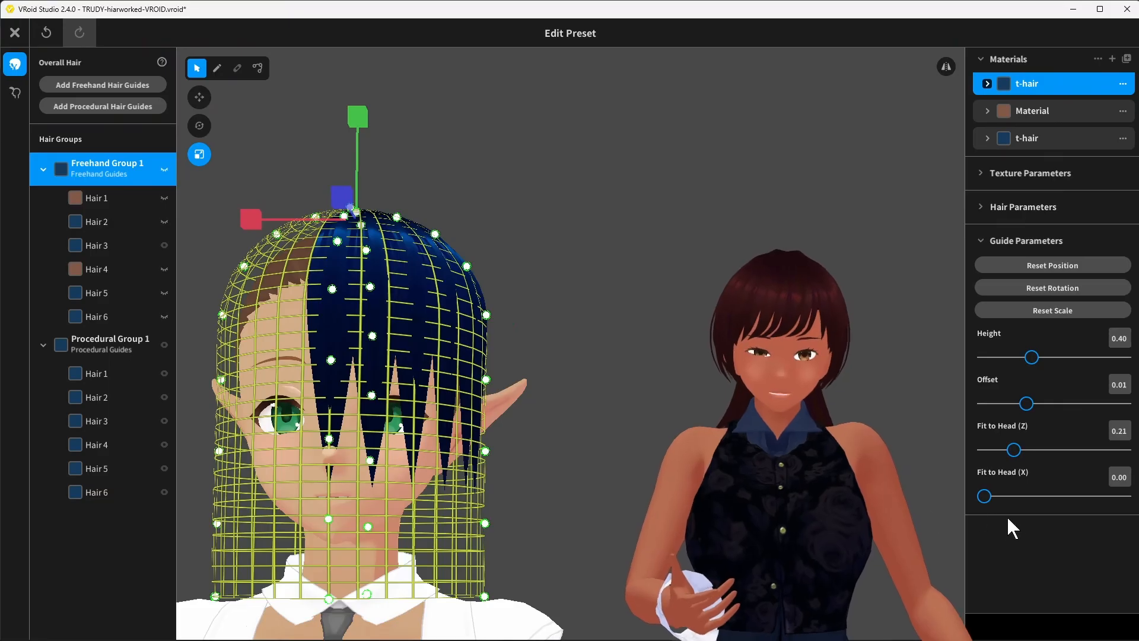
pyautogui.moveTo(986, 502); pyautogui.dragTo(1112, 510)
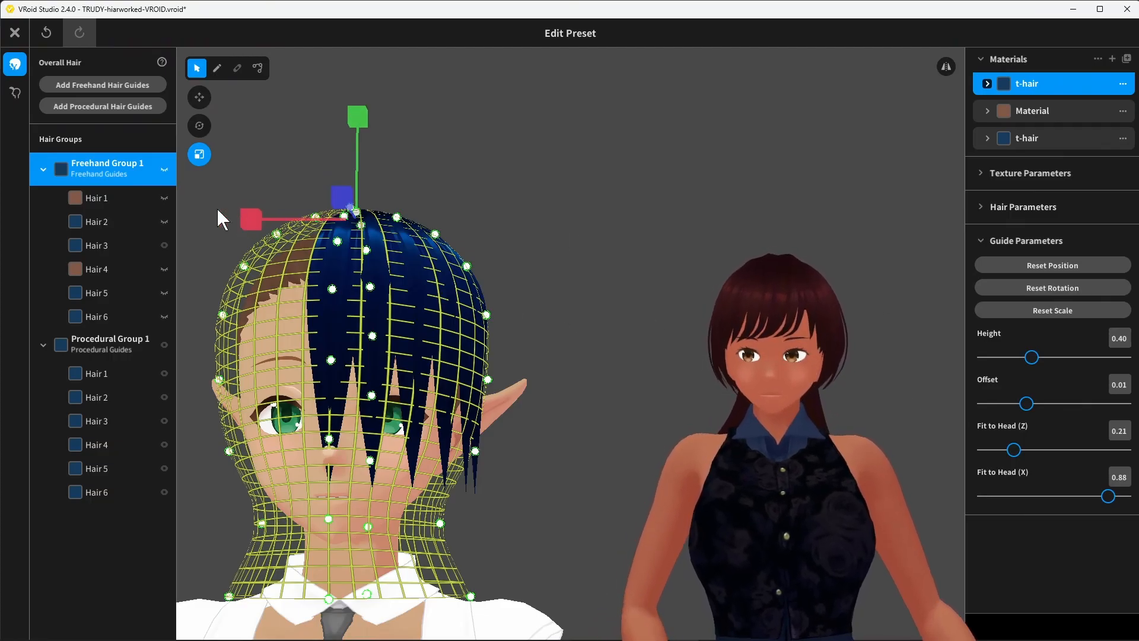
# Step: Select Procedural Group 1, collapse the parameter sections above its Procedural Parameters, and set its procedural Length to 0.88
pyautogui.click(981, 244)
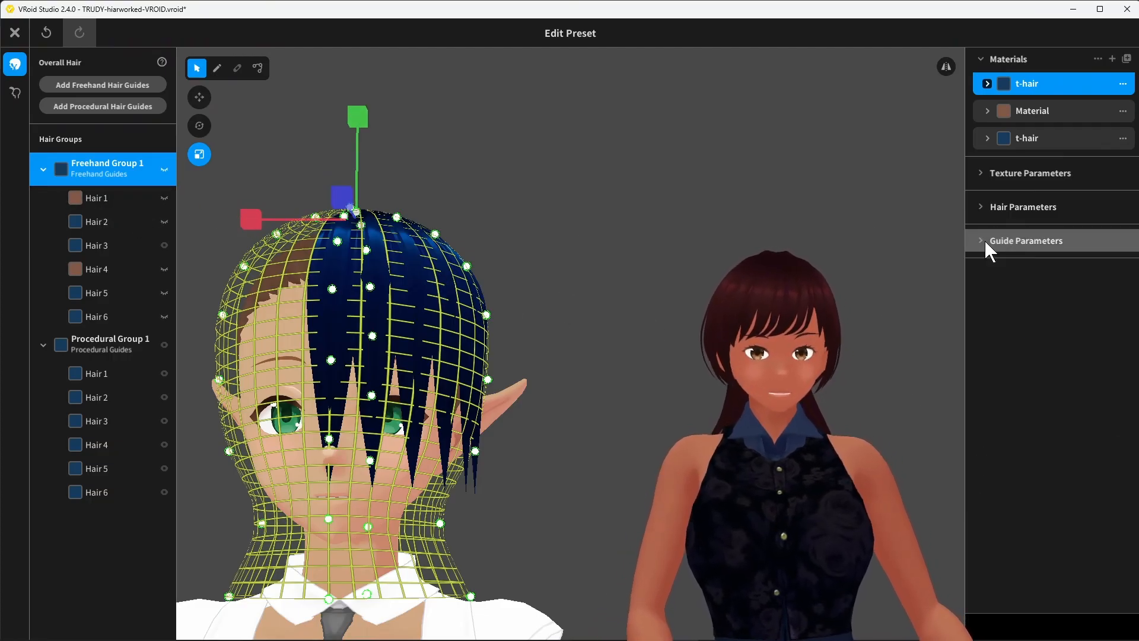
pyautogui.click(108, 341)
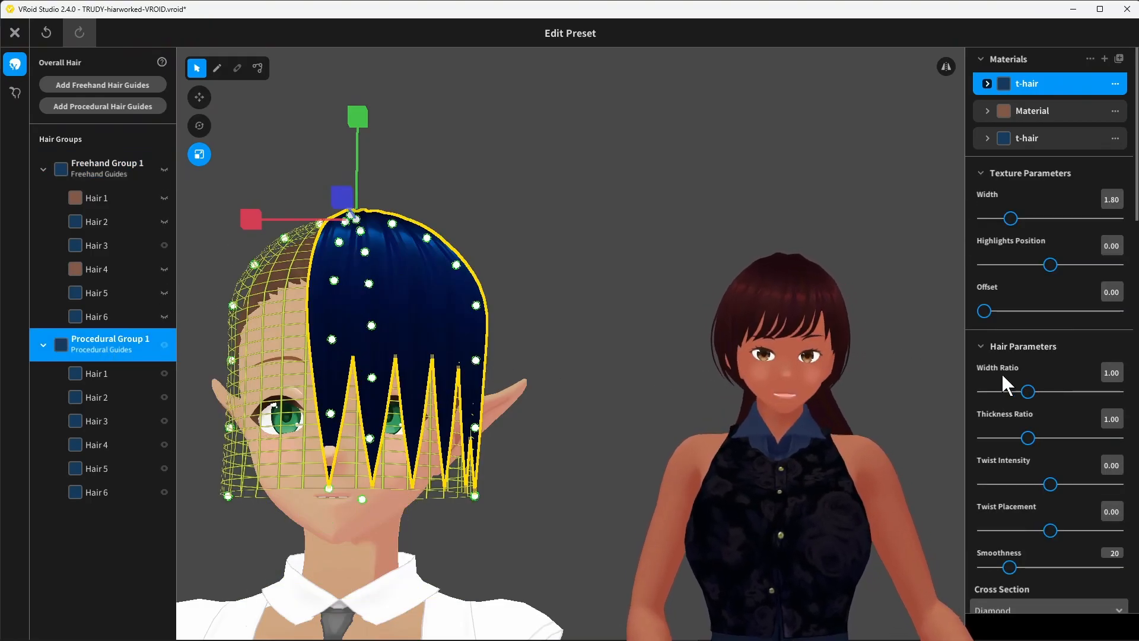
pyautogui.click(979, 173)
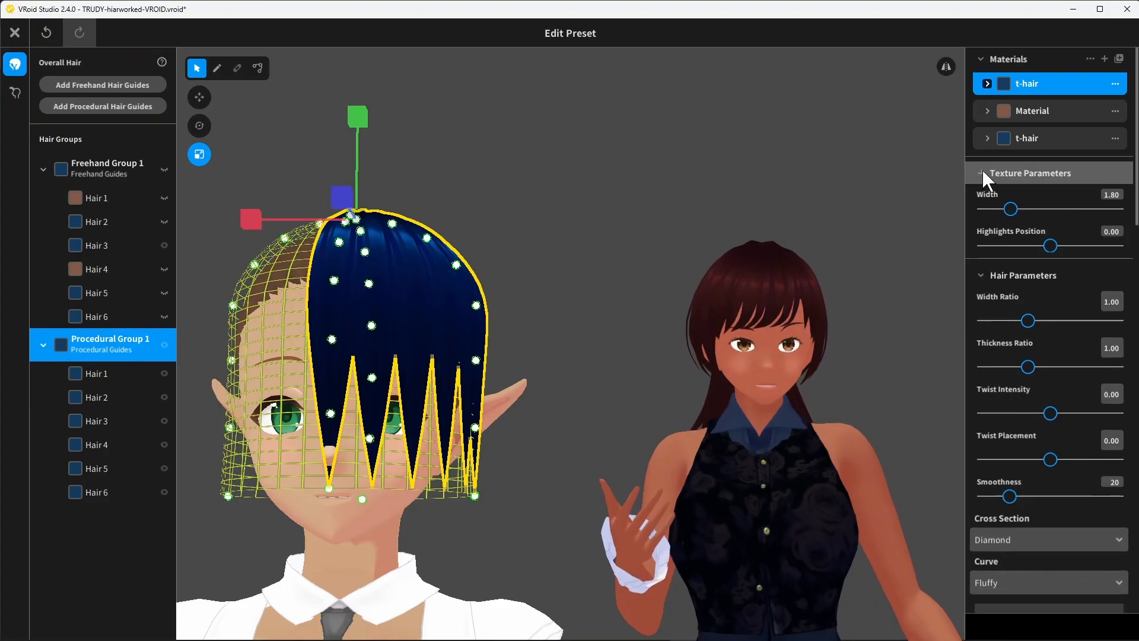
pyautogui.click(978, 208)
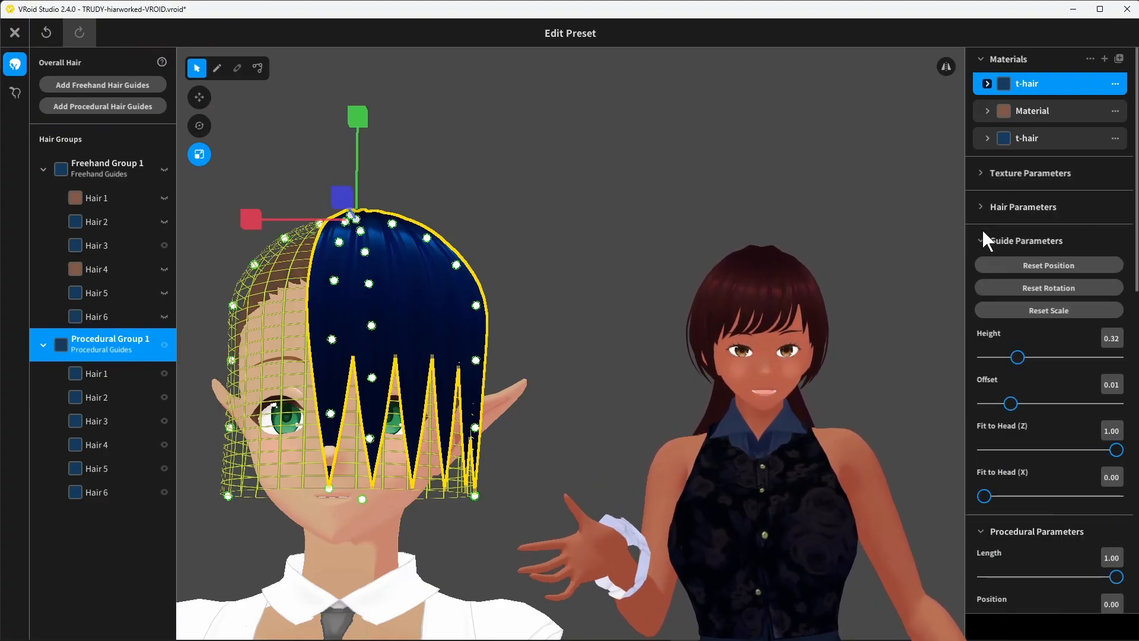
pyautogui.click(978, 233)
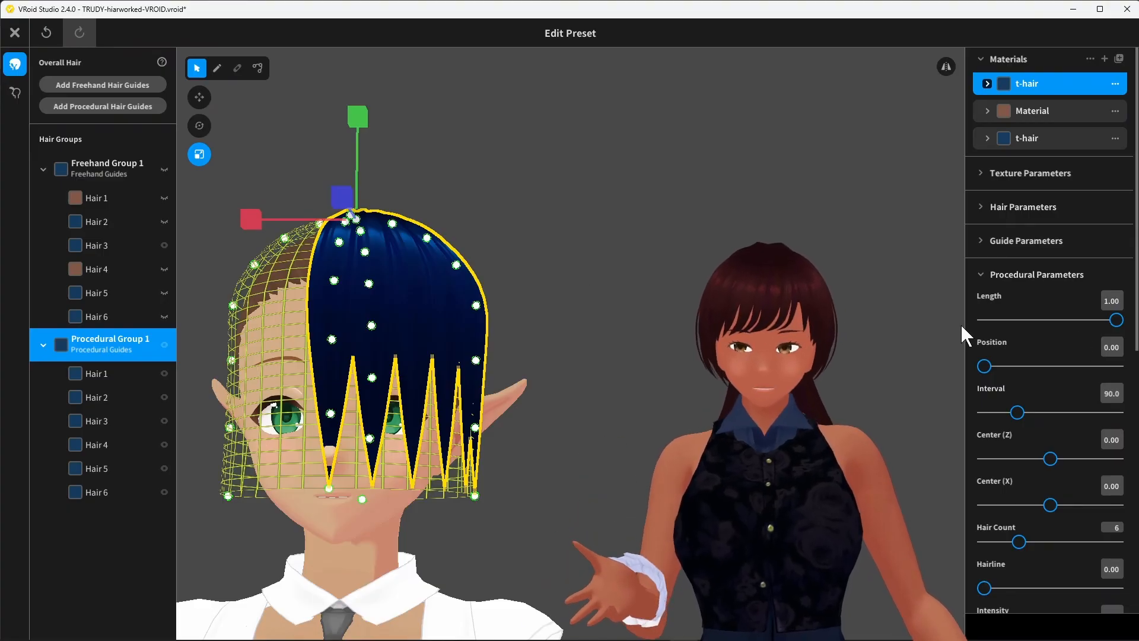
pyautogui.moveTo(1114, 319)
pyautogui.mouseDown()
pyautogui.moveTo(1086, 320)
pyautogui.moveTo(1098, 320)
pyautogui.mouseUp()
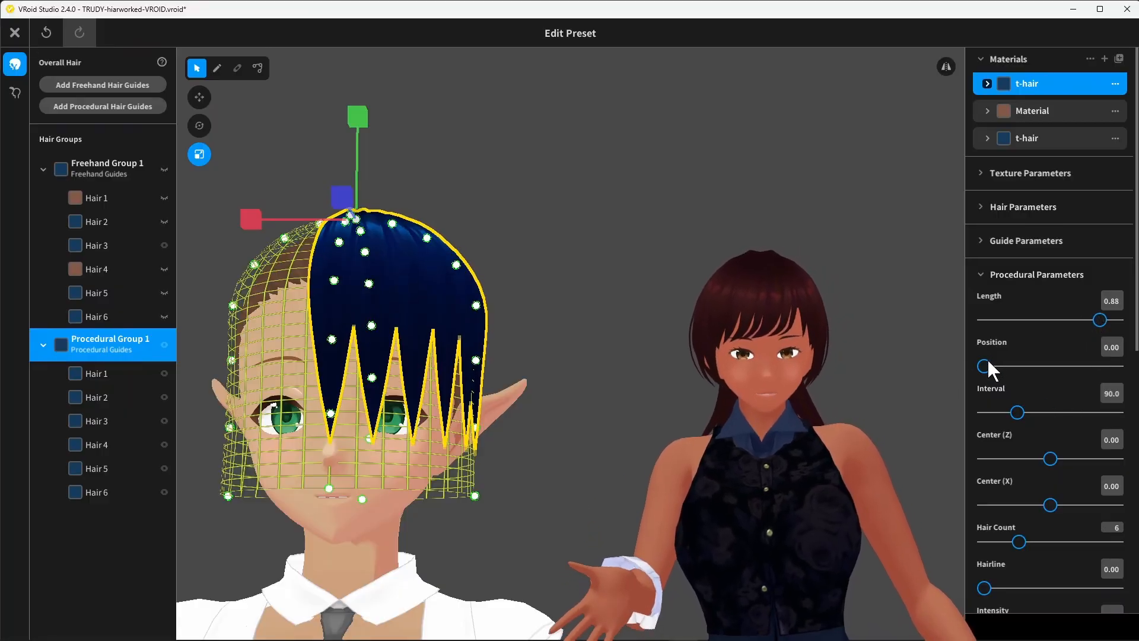
# Step: Try moving Procedural Group 1 around the head with a Position of about 151, then set the Position to 8.07
pyautogui.moveTo(989, 363); pyautogui.dragTo(1040, 366)
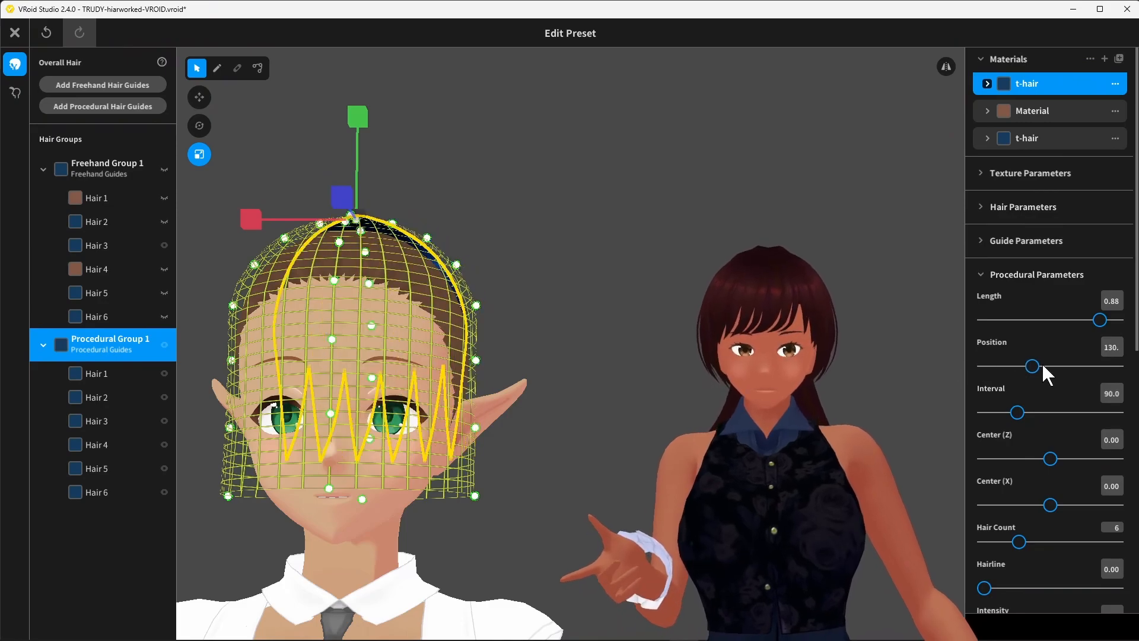
pyautogui.moveTo(517, 305); pyautogui.dragTo(516, 311, button='right')
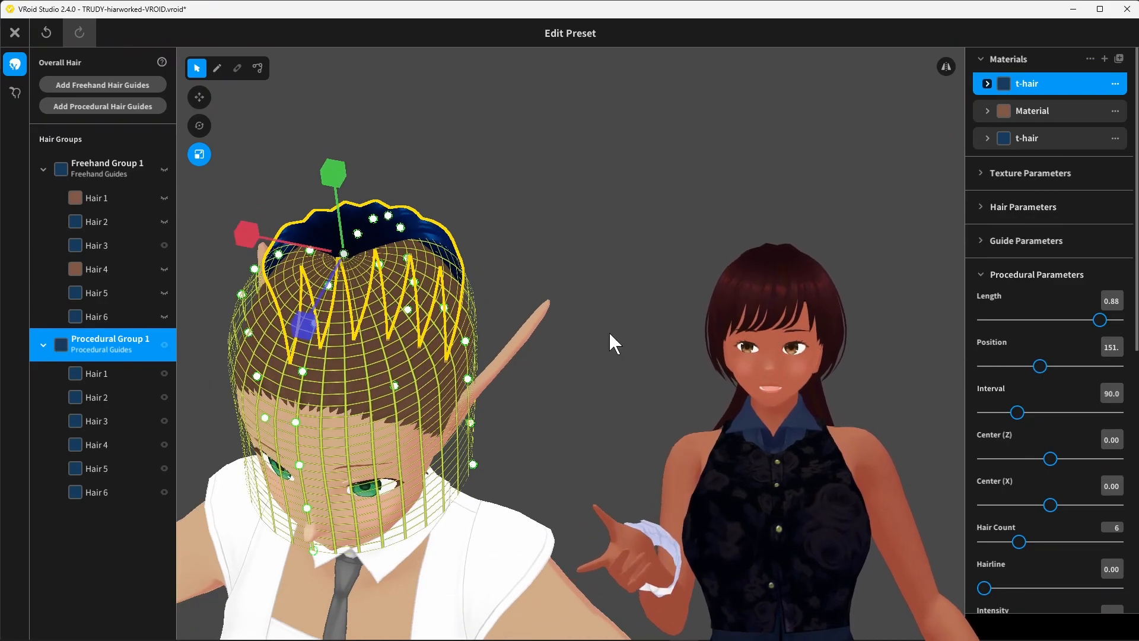
pyautogui.moveTo(1040, 367); pyautogui.dragTo(984, 366)
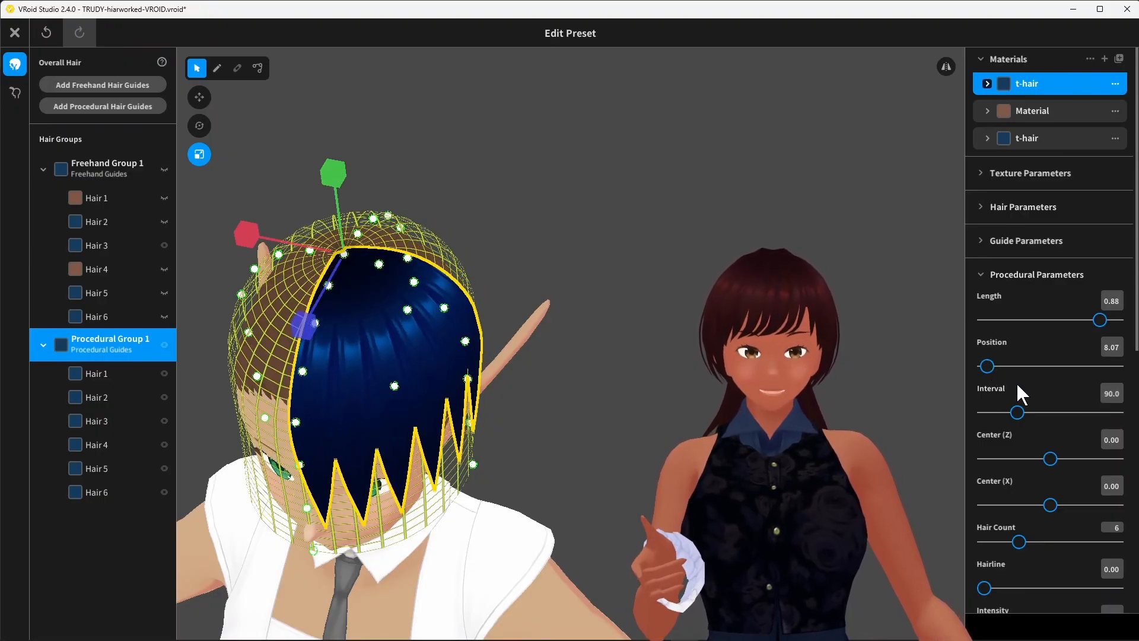
# Step: Set Procedural Group 1's Center (Z) to -0.01 and Center (X) to 0.03, and hide the guide's scaling handles
pyautogui.scroll(-1, 1017, 415)
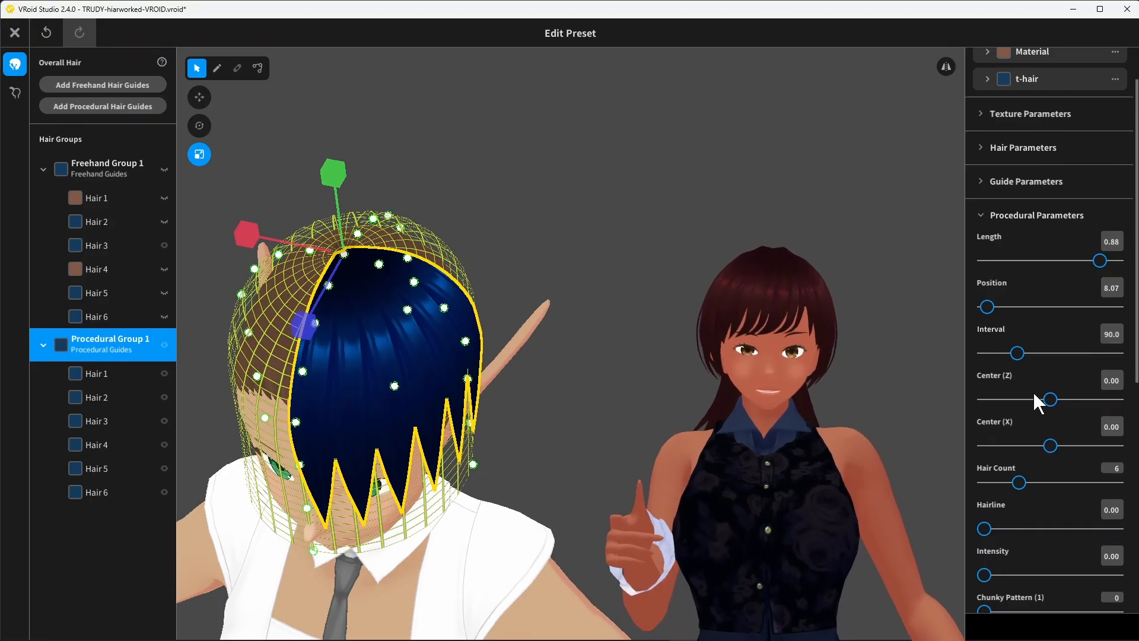
pyautogui.moveTo(1048, 396)
pyautogui.mouseDown()
pyautogui.moveTo(1033, 398)
pyautogui.moveTo(1050, 399)
pyautogui.mouseUp()
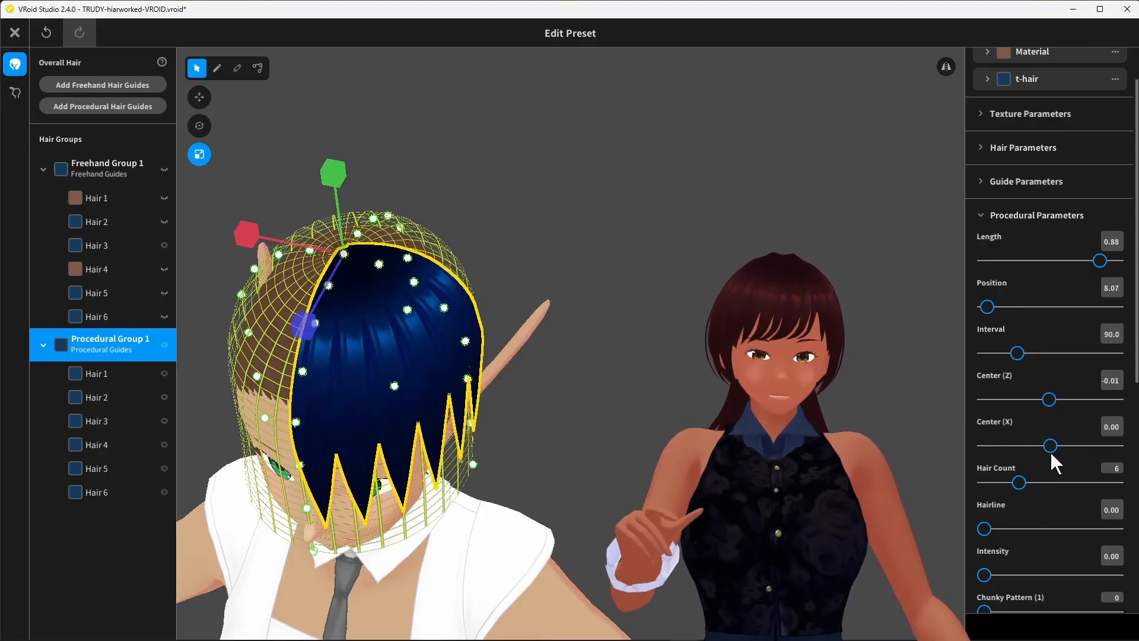
pyautogui.moveTo(1057, 444)
pyautogui.mouseDown()
pyautogui.moveTo(1037, 440)
pyautogui.moveTo(1062, 446)
pyautogui.moveTo(1038, 452)
pyautogui.moveTo(1068, 453)
pyautogui.moveTo(1055, 455)
pyautogui.mouseUp()
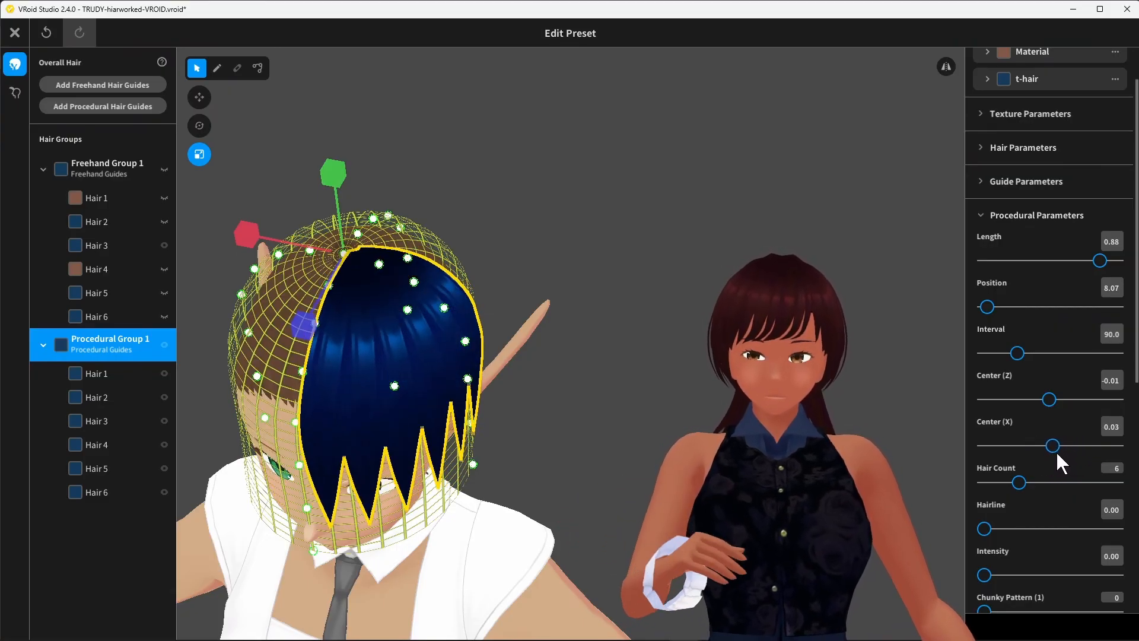
pyautogui.click(200, 155)
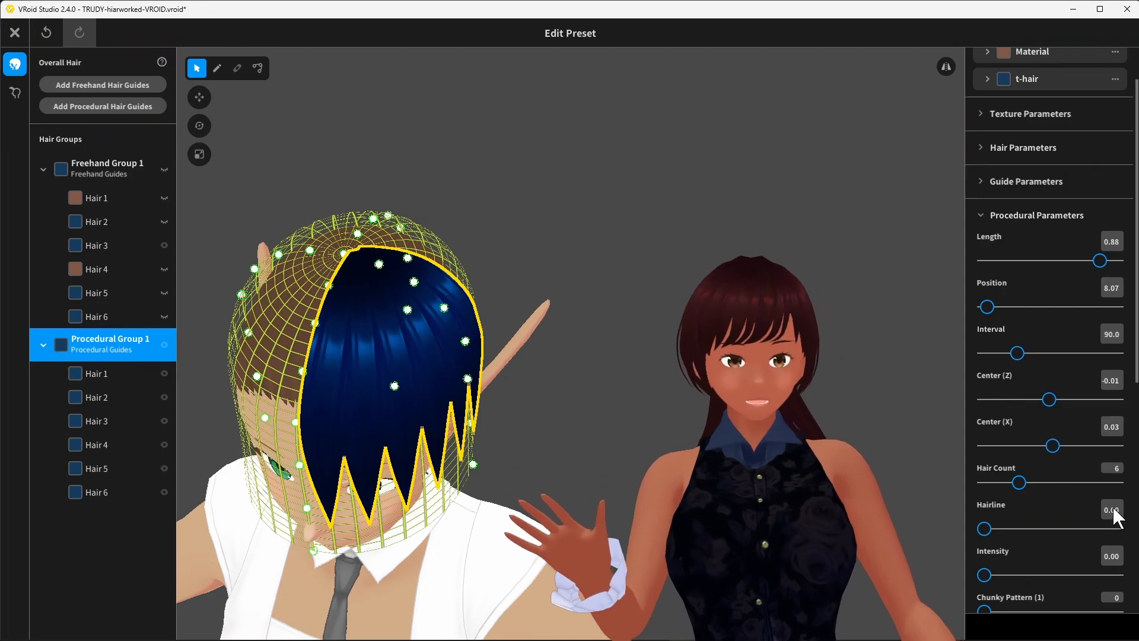
# Step: Set the Hair Count to 12, and try a Hairline of 0.27 before returning it to 0.00
pyautogui.scroll(-4, 1072, 496)
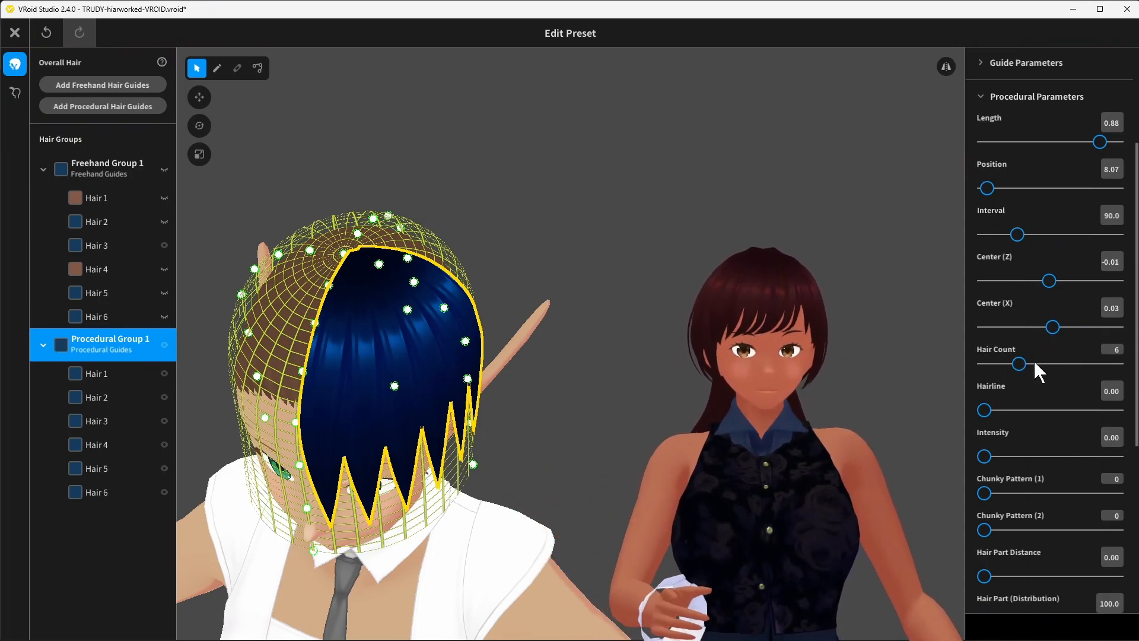
pyautogui.moveTo(1021, 365); pyautogui.dragTo(1061, 363)
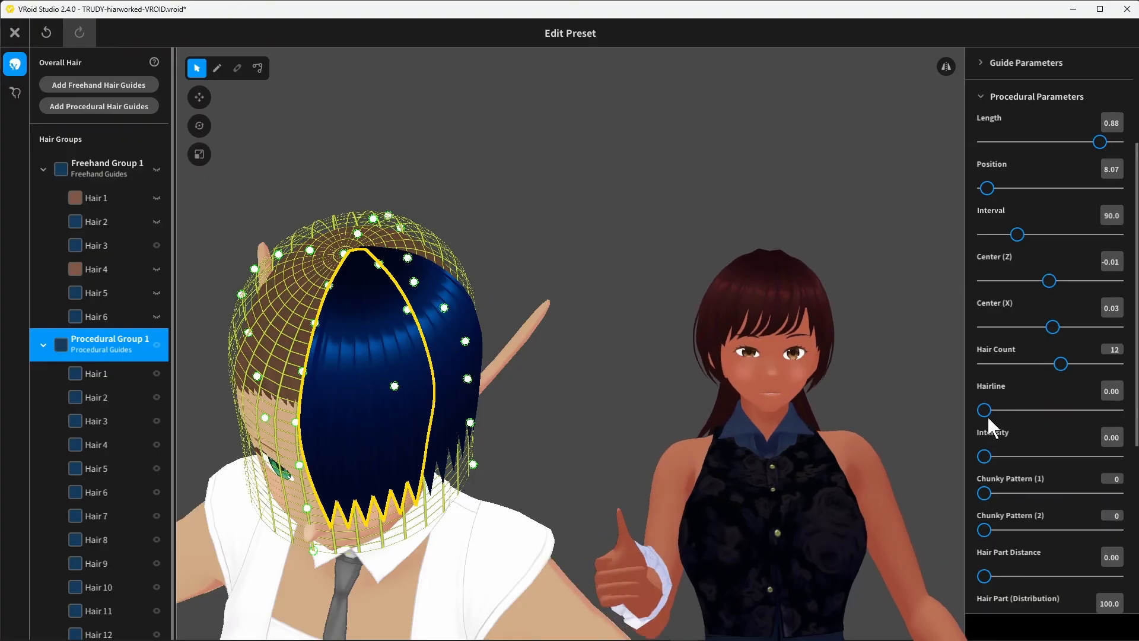
pyautogui.moveTo(984, 408); pyautogui.dragTo(1021, 405)
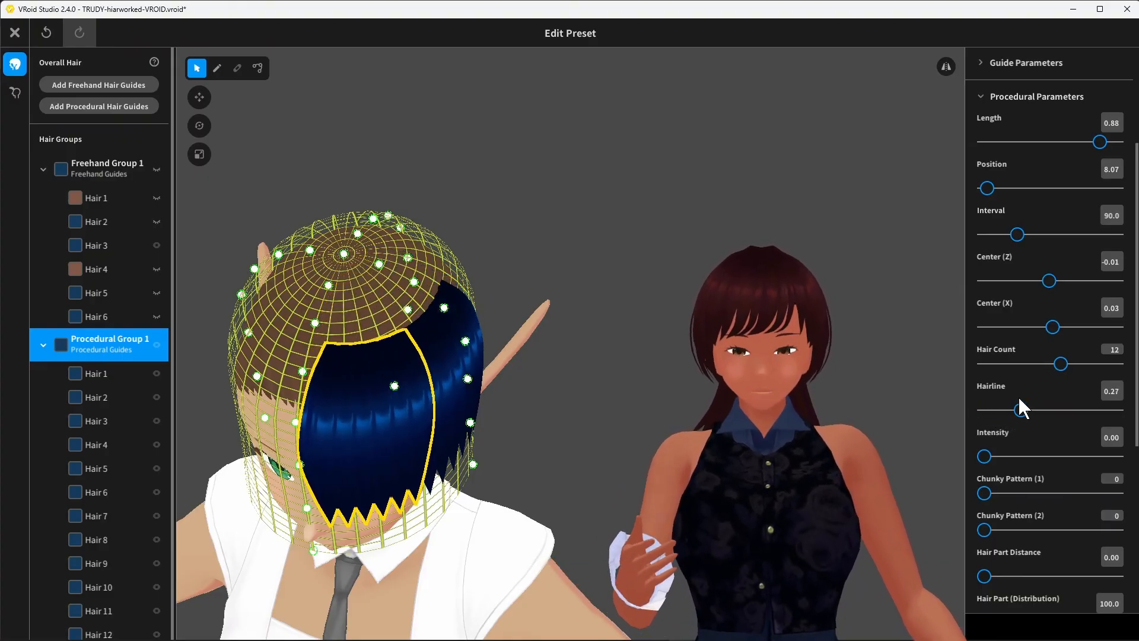
pyautogui.moveTo(1020, 409); pyautogui.dragTo(978, 418)
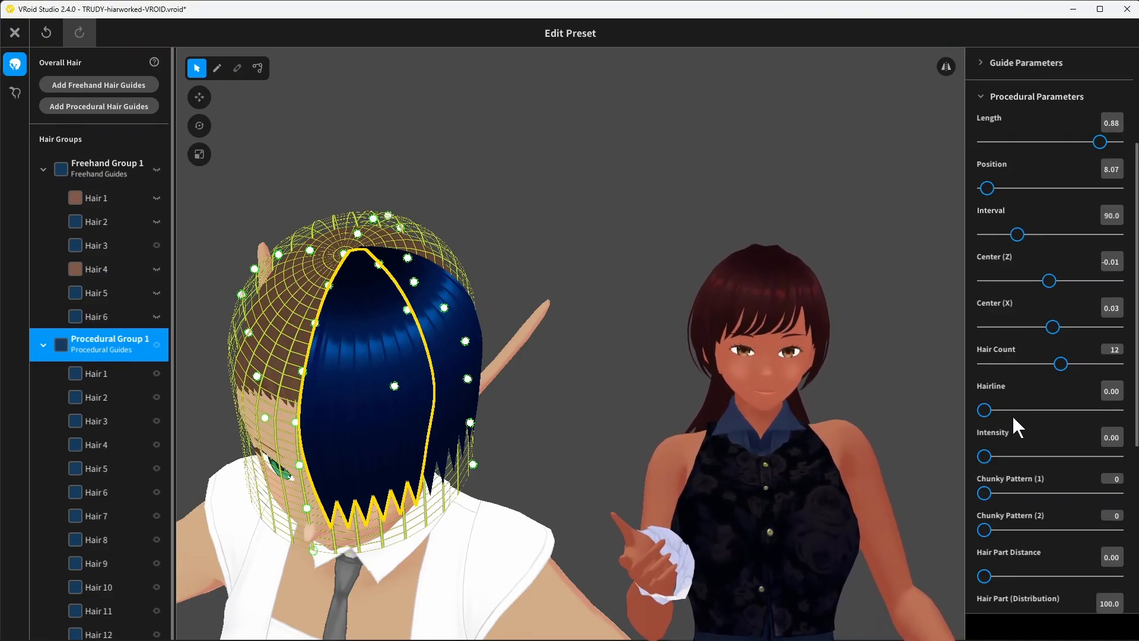
# Step: Set the Intensity of the procedural hair to 0.22, leaving Chunky Pattern (1) at 0
pyautogui.moveTo(986, 455); pyautogui.dragTo(1016, 462)
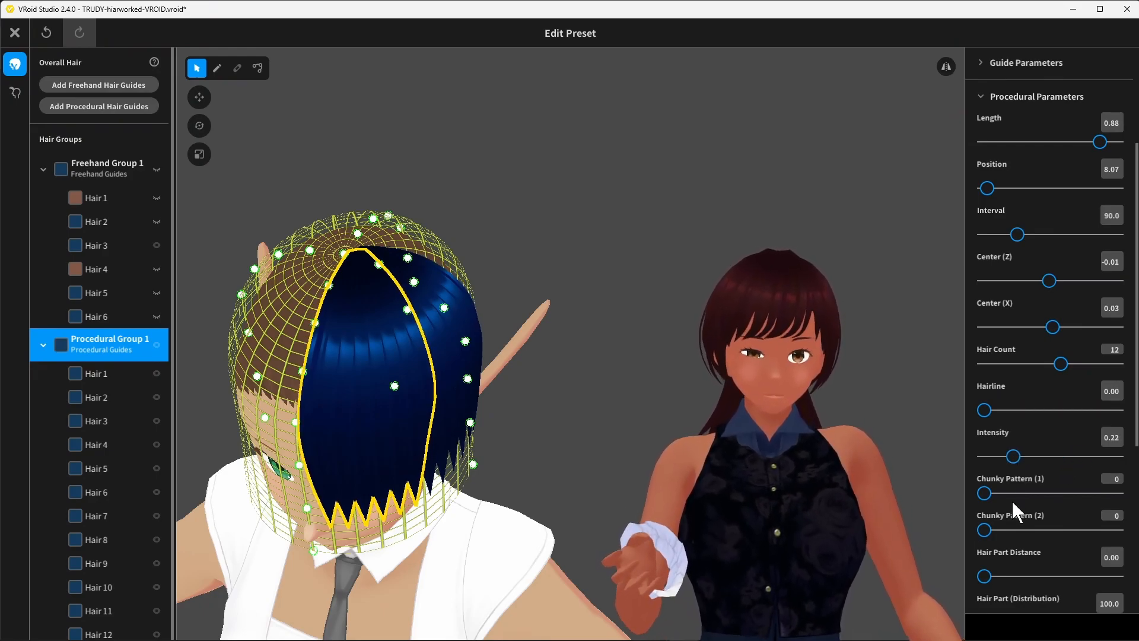
pyautogui.scroll(-1, 1014, 505)
pyautogui.moveTo(984, 433); pyautogui.dragTo(958, 442)
pyautogui.scroll(-2, 1009, 520)
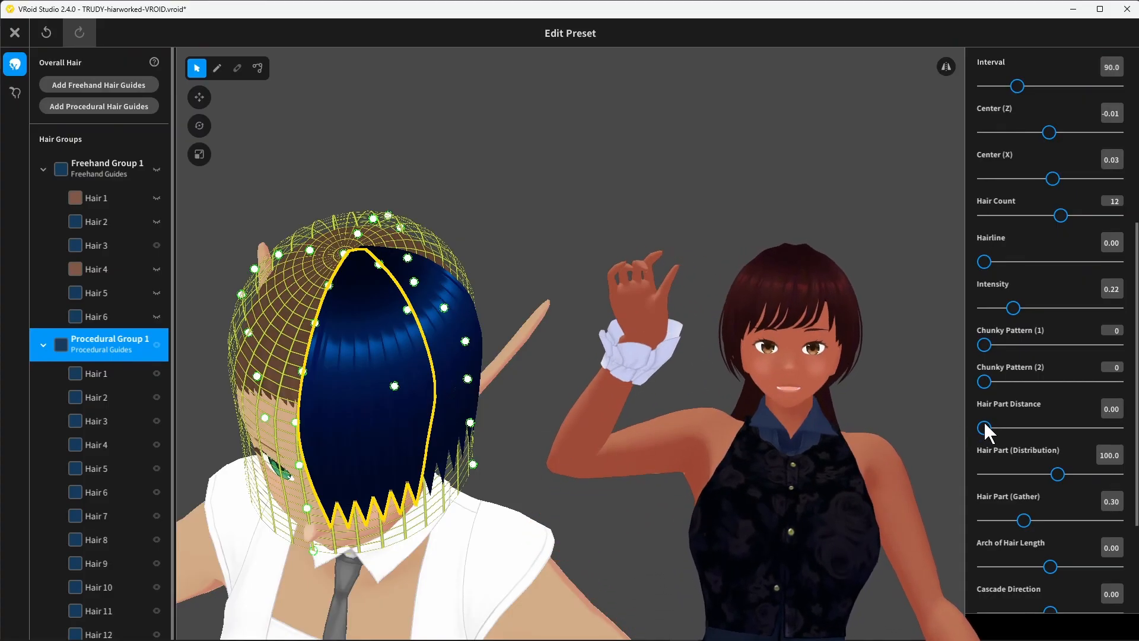
# Step: Set Procedural Group 1's Hair Part Distance to 0.30 and its Position to 19.3
pyautogui.moveTo(986, 429); pyautogui.dragTo(1135, 436)
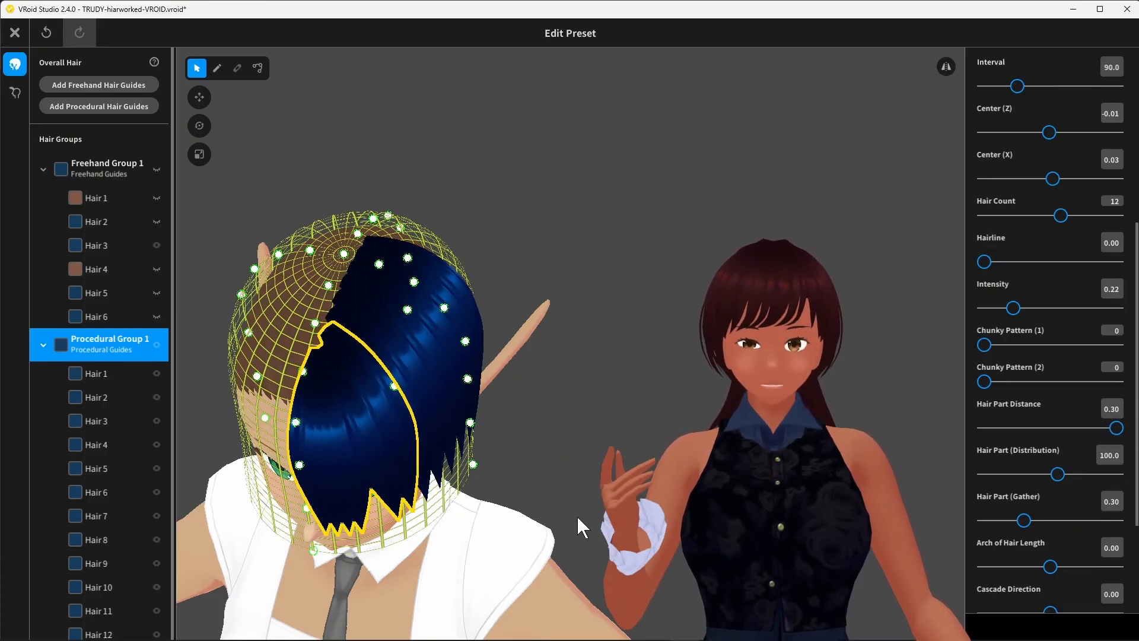
pyautogui.moveTo(501, 407); pyautogui.dragTo(523, 403, button='right')
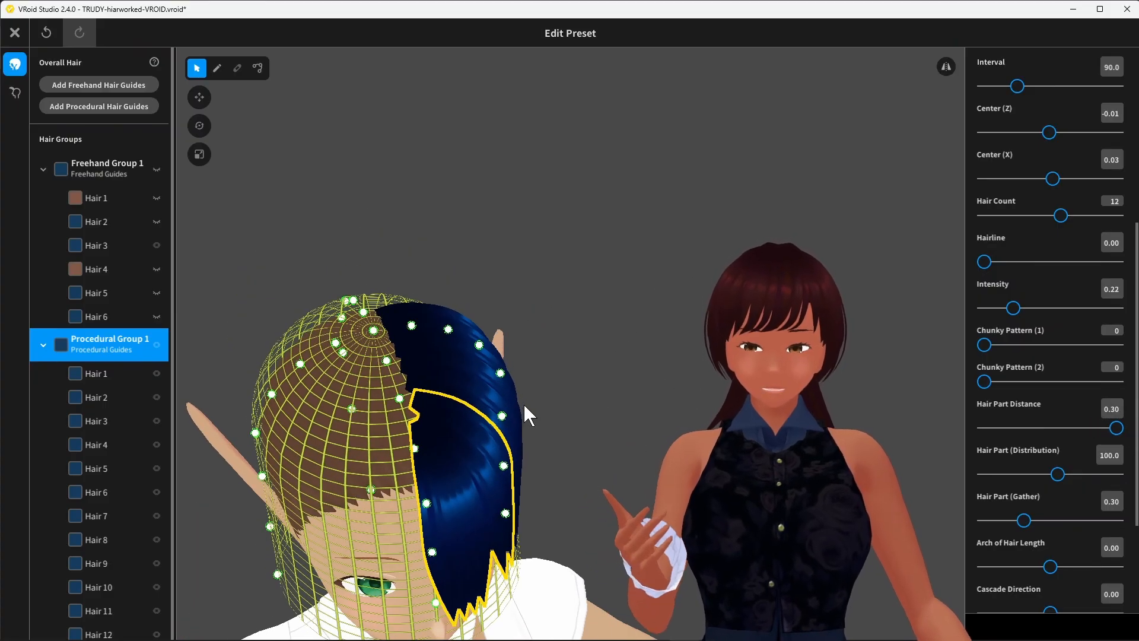
pyautogui.scroll(5, 1018, 248)
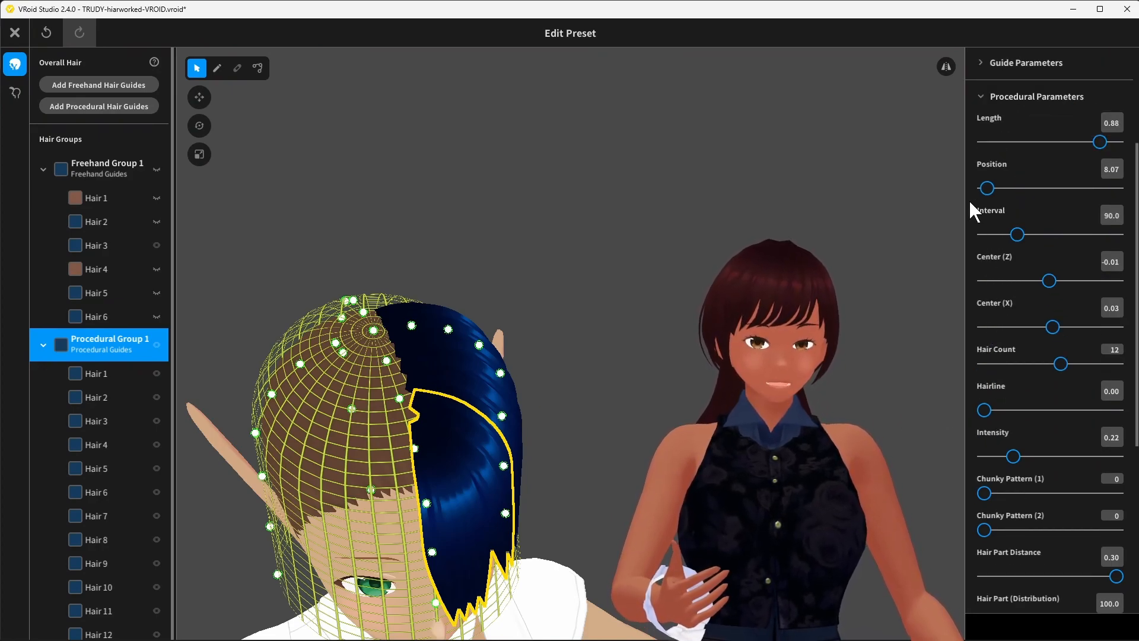
pyautogui.moveTo(988, 187)
pyautogui.mouseDown()
pyautogui.moveTo(1027, 181)
pyautogui.moveTo(973, 197)
pyautogui.moveTo(996, 202)
pyautogui.mouseUp()
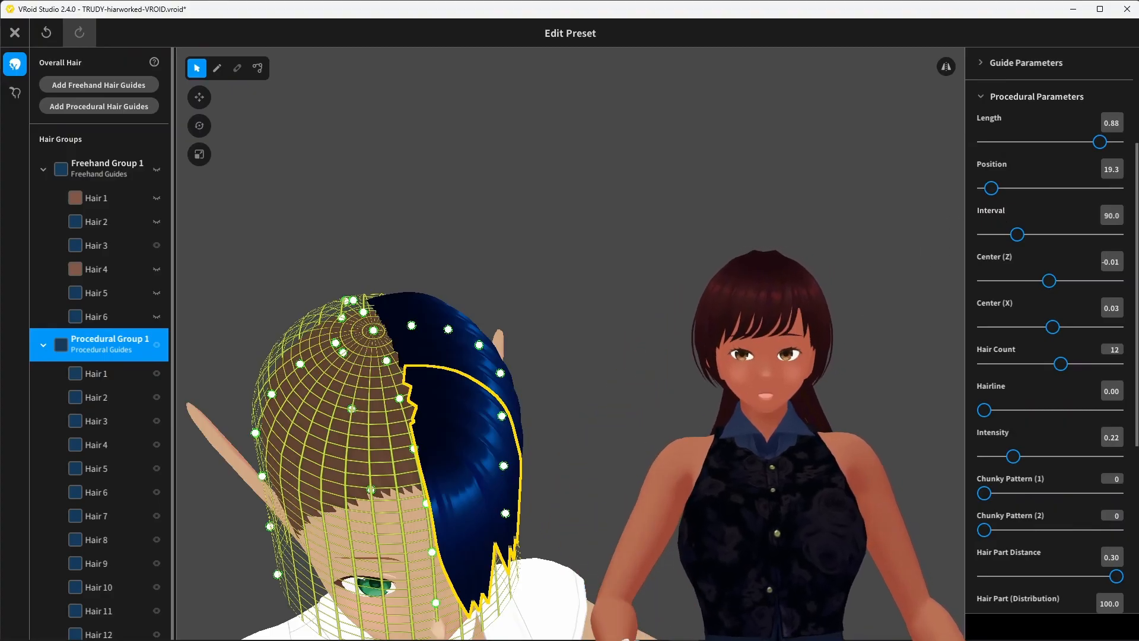
# Step: Set the Hair Part (Distribution) to 148.4 and the Hair Part (Gather) to 0.42
pyautogui.scroll(-3, 995, 354)
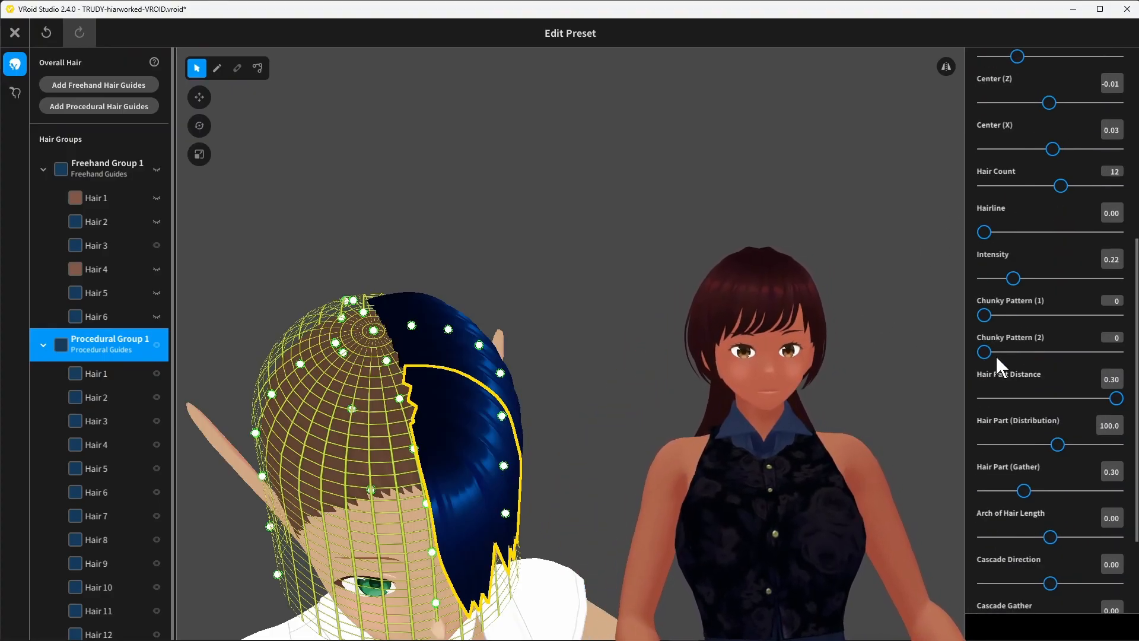
pyautogui.scroll(-1, 988, 383)
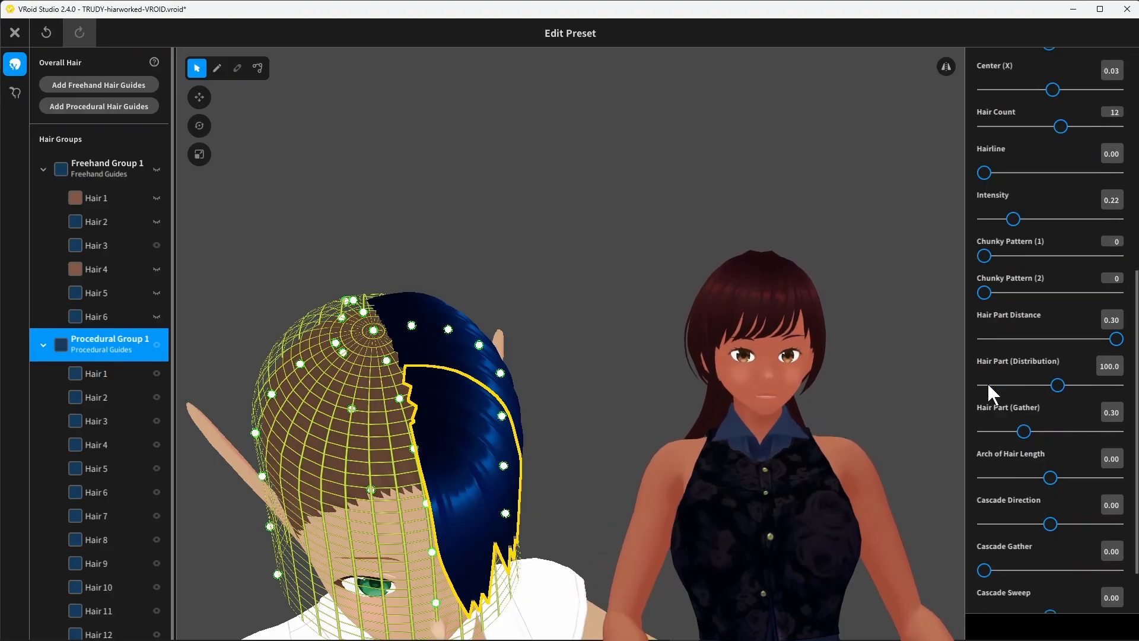
pyautogui.moveTo(834, 383); pyautogui.dragTo(765, 379, button='right')
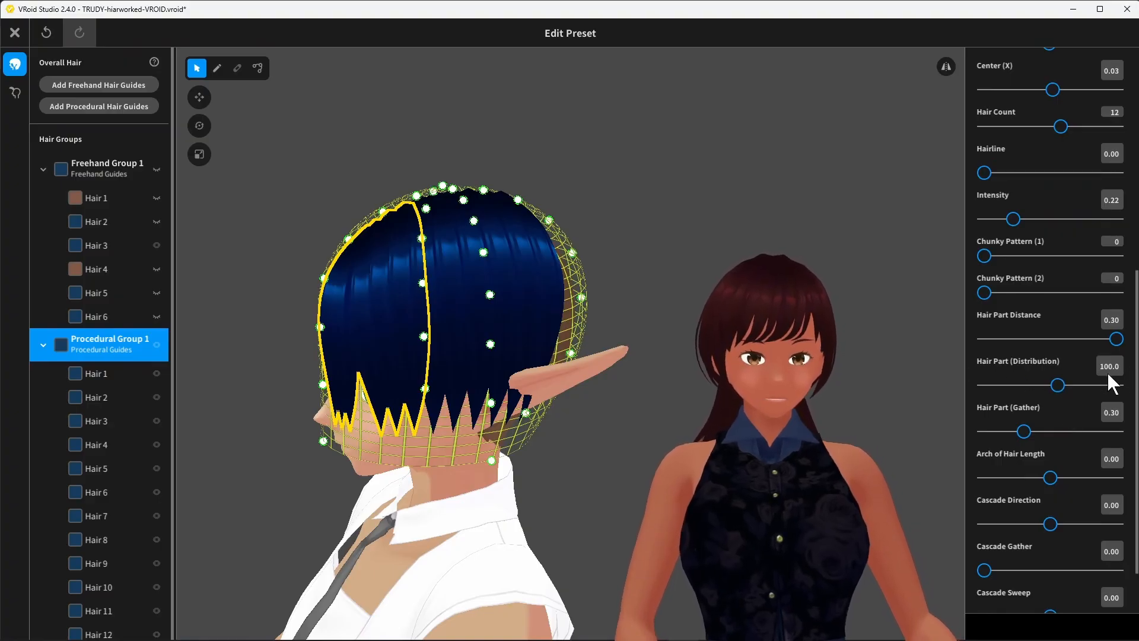
pyautogui.moveTo(1059, 386); pyautogui.dragTo(1090, 377)
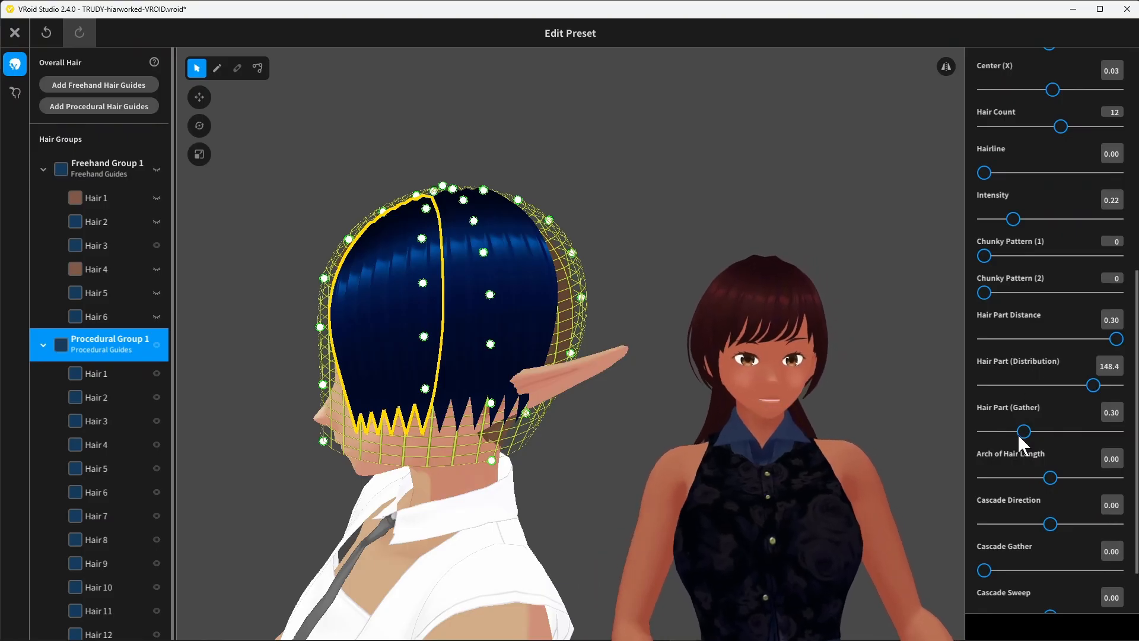
pyautogui.moveTo(1016, 425); pyautogui.dragTo(1040, 412)
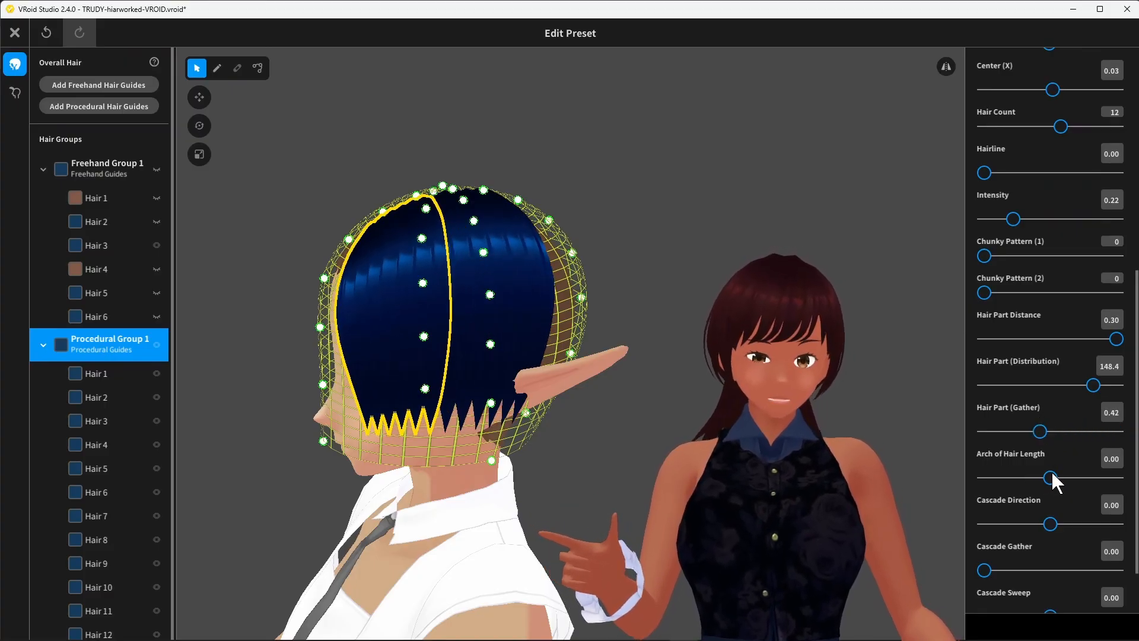
# Step: Try the Arch of Hair Length at 0.28 and -0.29, settle on 0.01, and set the Cascade Direction to about 151
pyautogui.moveTo(1050, 478); pyautogui.dragTo(1072, 477)
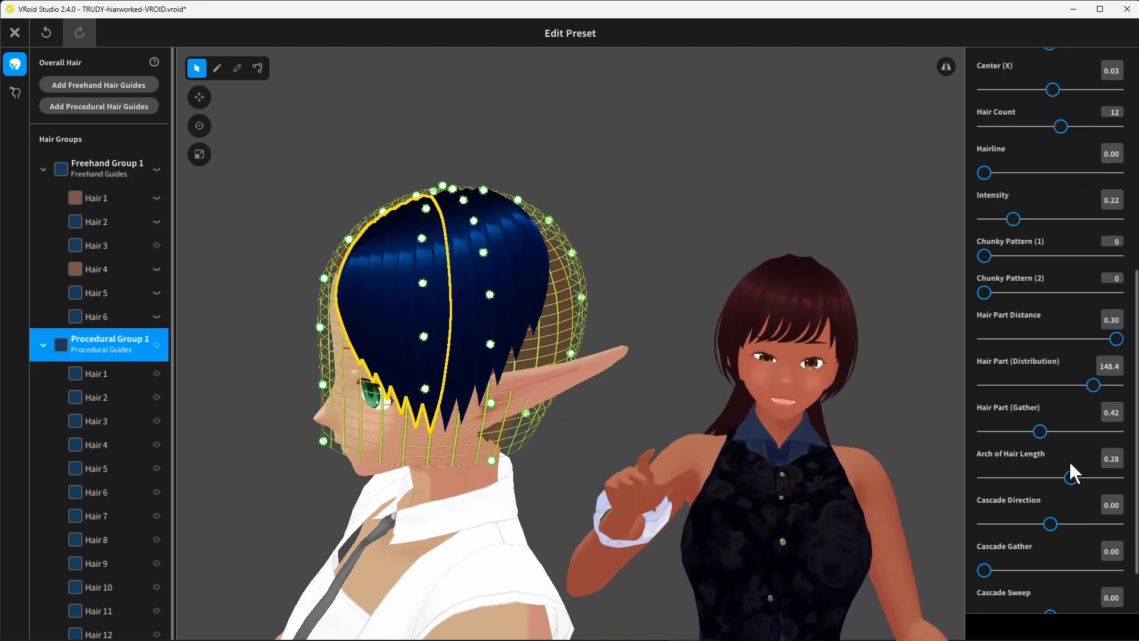
pyautogui.moveTo(1070, 477); pyautogui.dragTo(1027, 478)
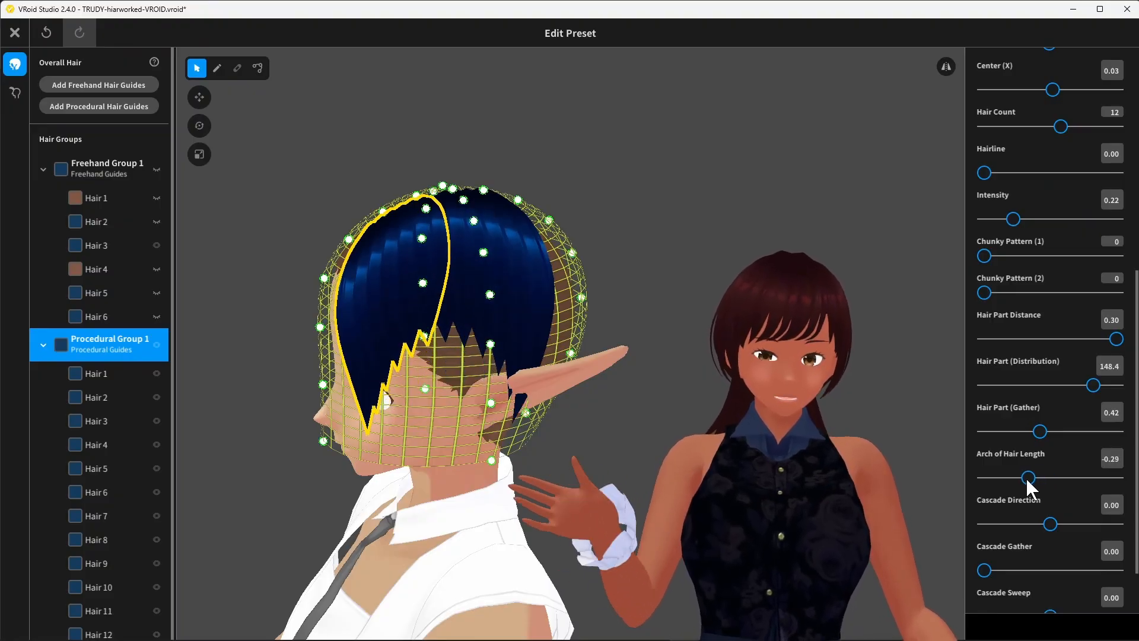
pyautogui.click(1052, 476)
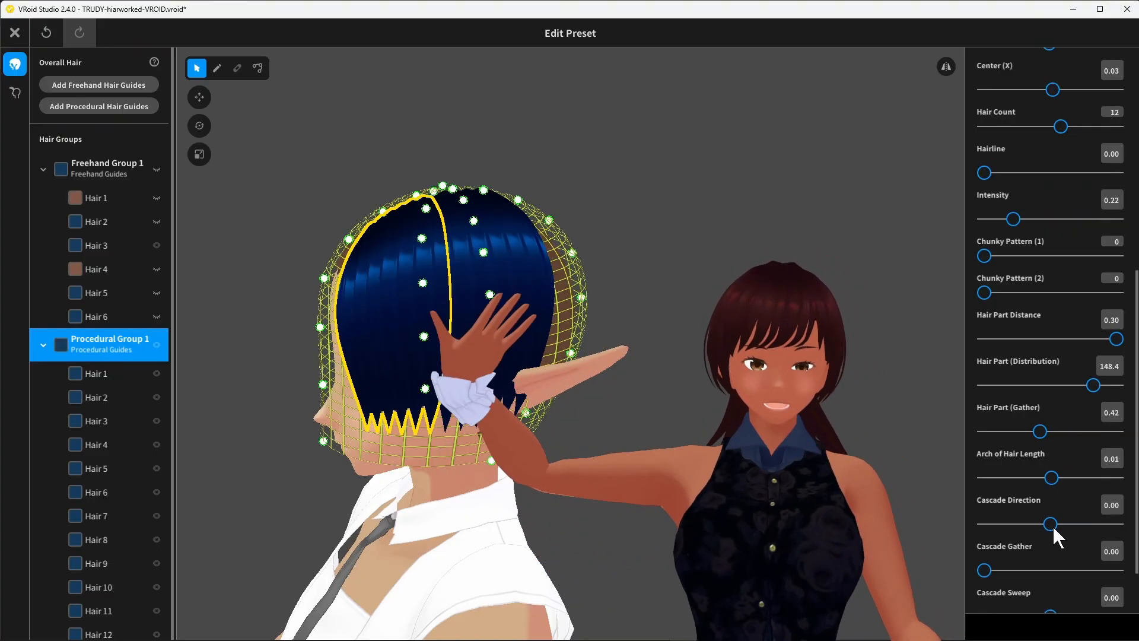
pyautogui.moveTo(1051, 522); pyautogui.dragTo(1072, 514)
pyautogui.moveTo(1072, 515); pyautogui.dragTo(1079, 509)
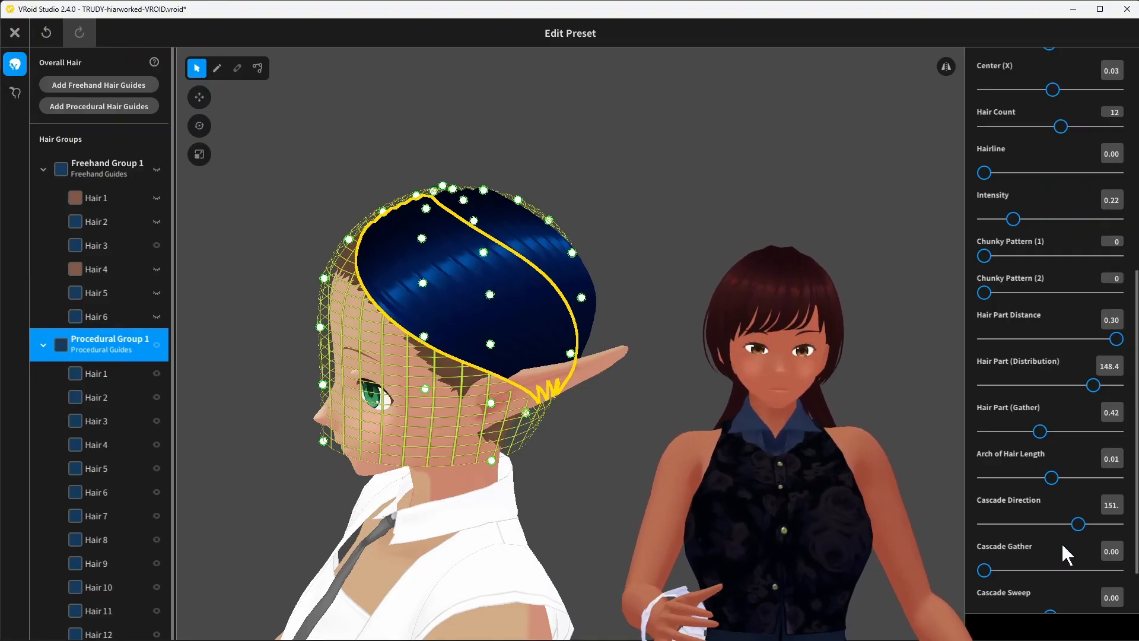
# Step: Set the Cascade Gather to 0.43 and the Cascade Sweep to 14.5 for Procedural Group 1
pyautogui.scroll(-2, 1062, 542)
pyautogui.moveTo(457, 332); pyautogui.dragTo(635, 374, button='right')
pyautogui.moveTo(667, 378)
pyautogui.mouseDown(button='middle')
pyautogui.moveTo(661, 364)
pyautogui.moveTo(663, 376)
pyautogui.mouseUp(button='middle')
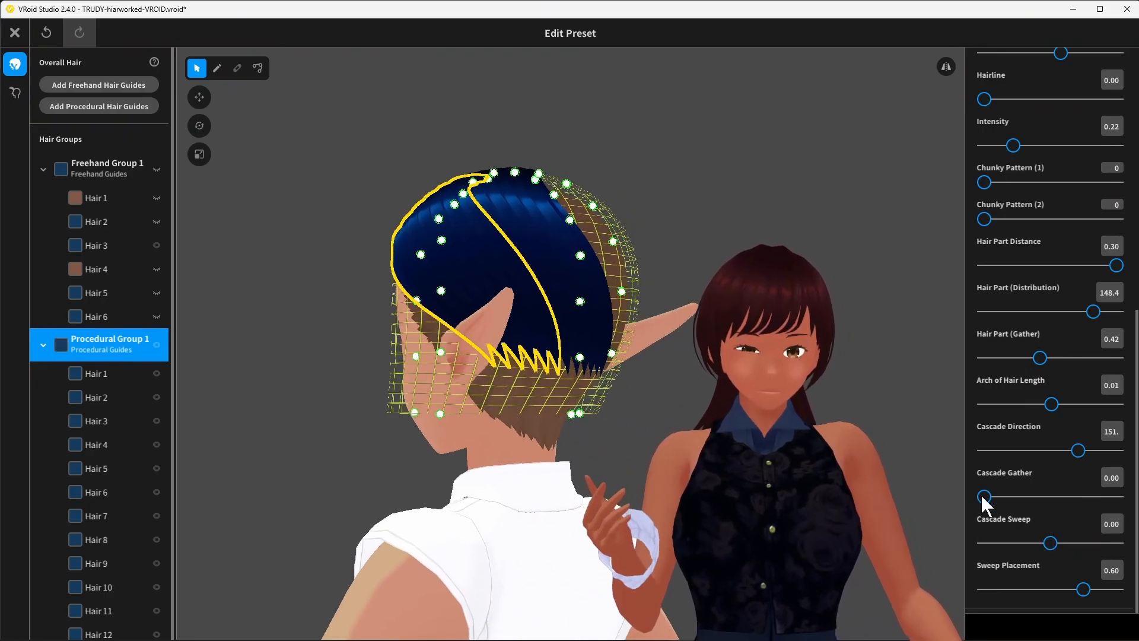
pyautogui.moveTo(997, 497); pyautogui.dragTo(1041, 497)
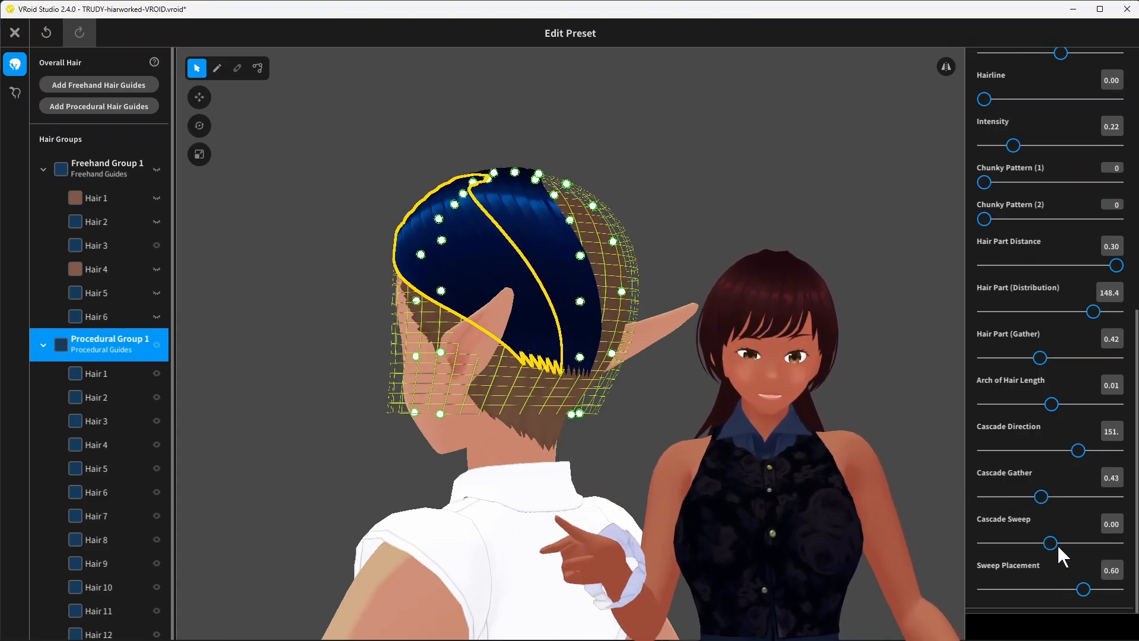
pyautogui.moveTo(1050, 543)
pyautogui.mouseDown()
pyautogui.moveTo(1028, 543)
pyautogui.moveTo(1066, 537)
pyautogui.mouseUp()
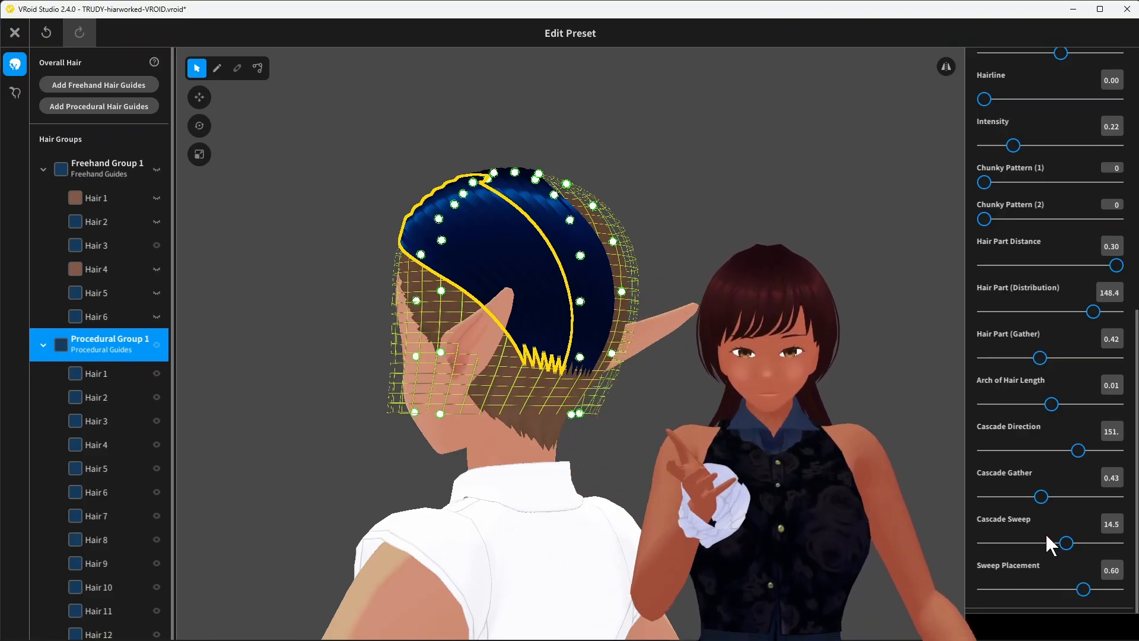
# Step: Try Procedural Group 1's Cascade Sweep at 10.7 and -3.76, checking the hair from the front, back and side
pyautogui.moveTo(556, 418); pyautogui.dragTo(633, 433, button='right')
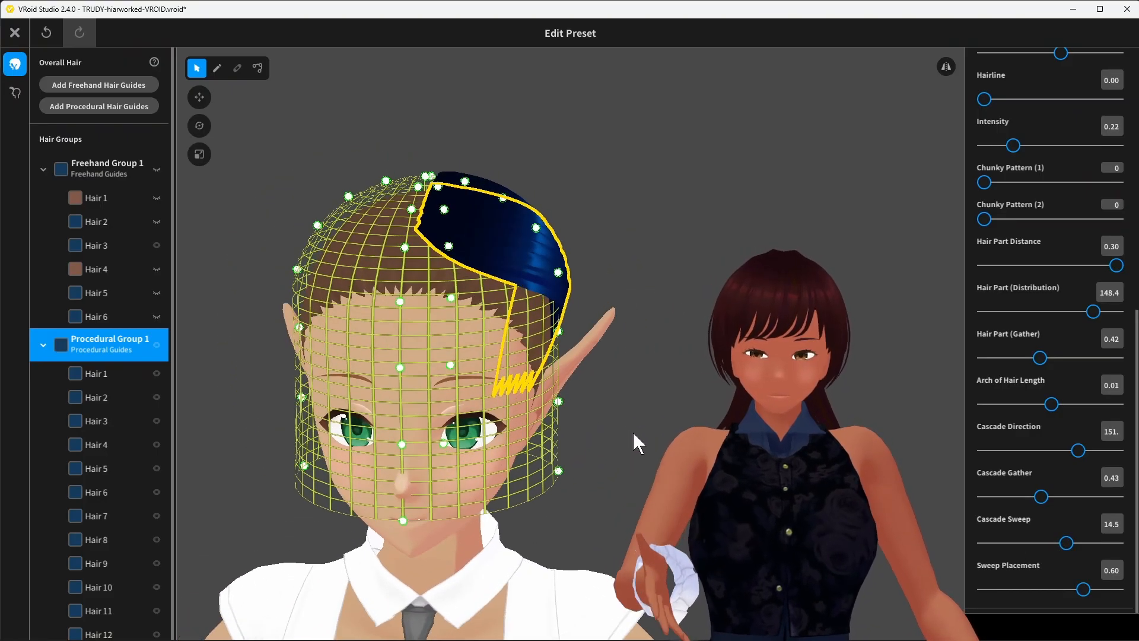
pyautogui.moveTo(1067, 542); pyautogui.dragTo(1058, 495)
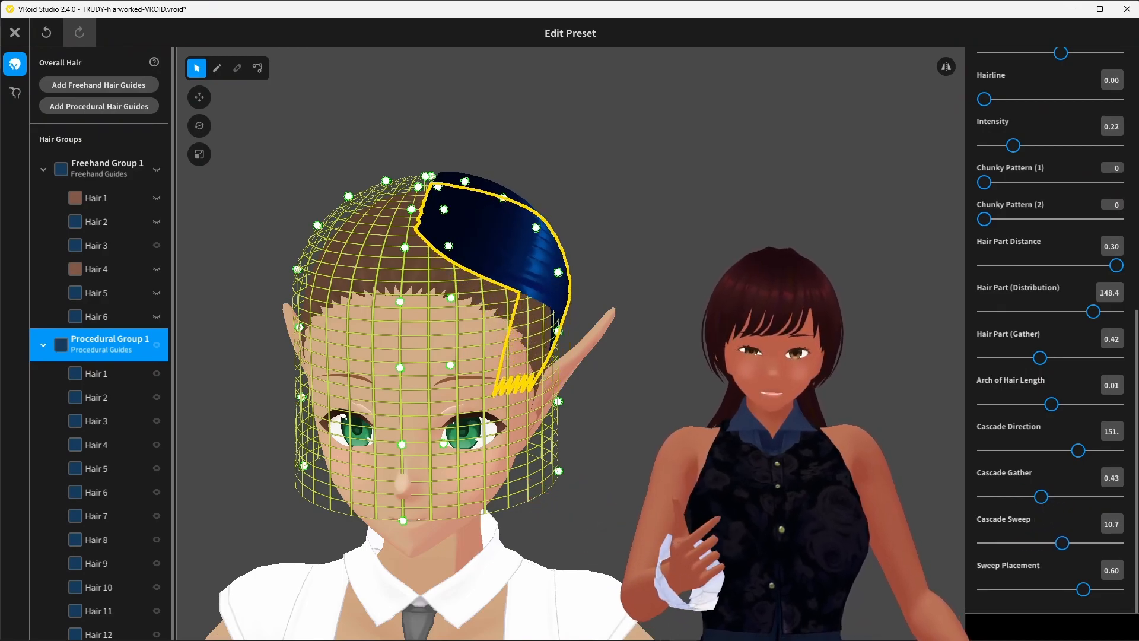
pyautogui.moveTo(586, 348); pyautogui.dragTo(497, 336, button='right')
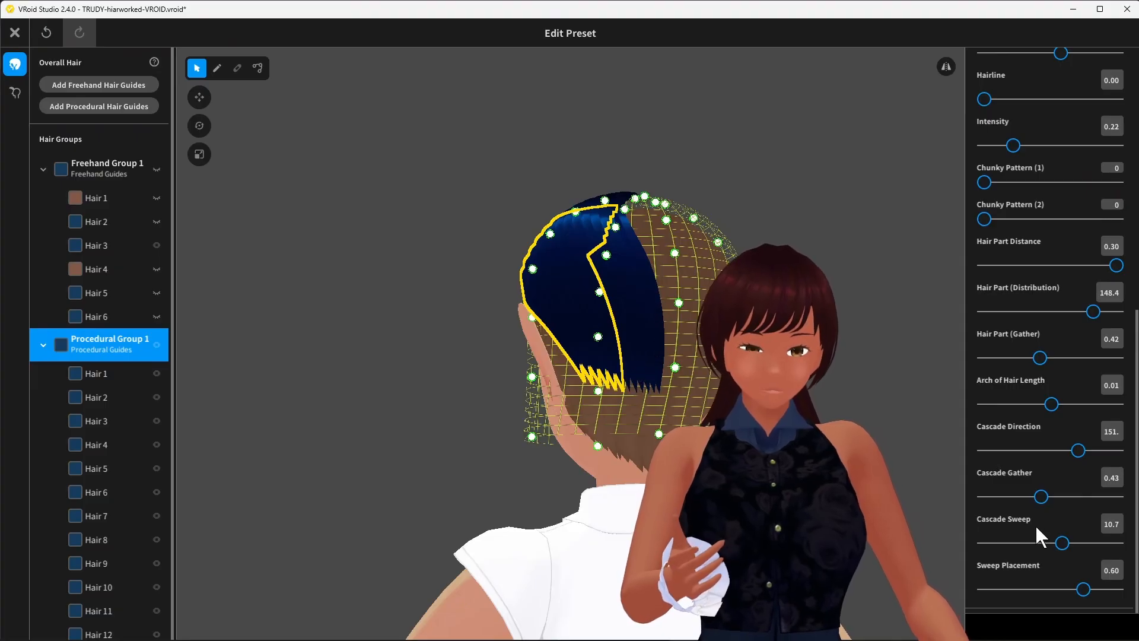
pyautogui.moveTo(1067, 545)
pyautogui.mouseDown()
pyautogui.moveTo(1099, 537)
pyautogui.moveTo(1061, 533)
pyautogui.moveTo(1102, 522)
pyautogui.moveTo(1048, 537)
pyautogui.mouseUp()
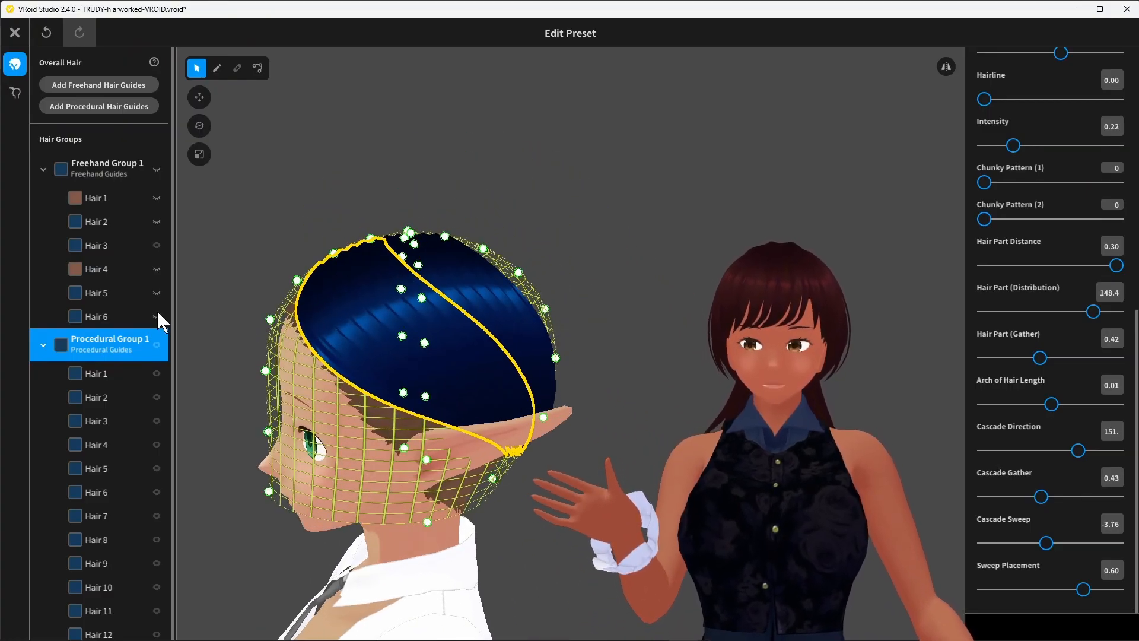
pyautogui.rightClick(133, 347)
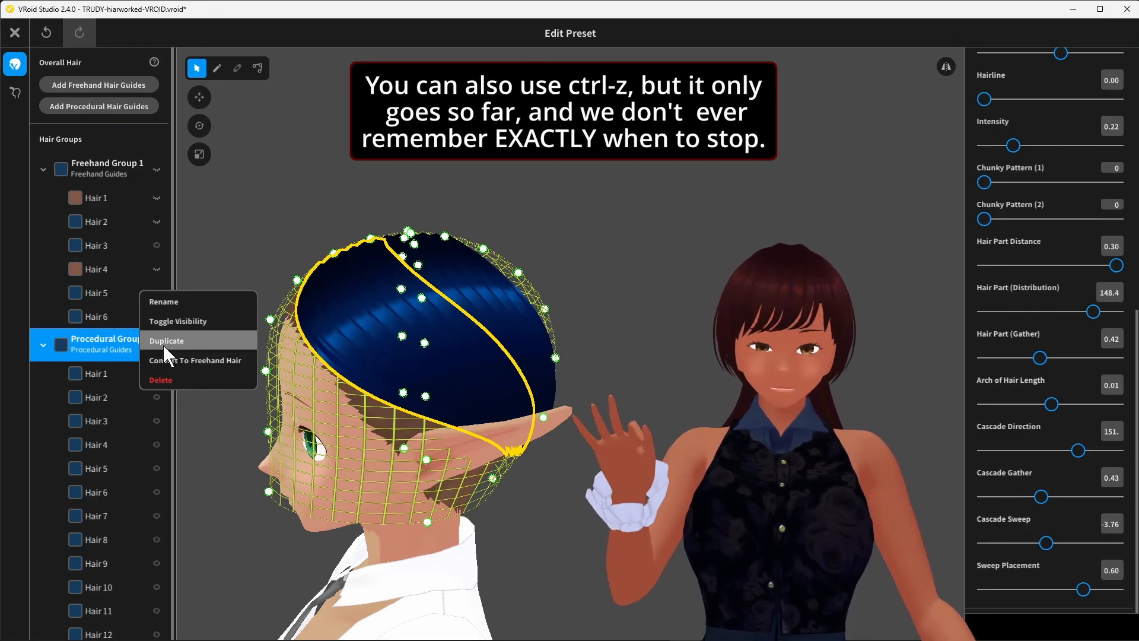
pyautogui.click(261, 220)
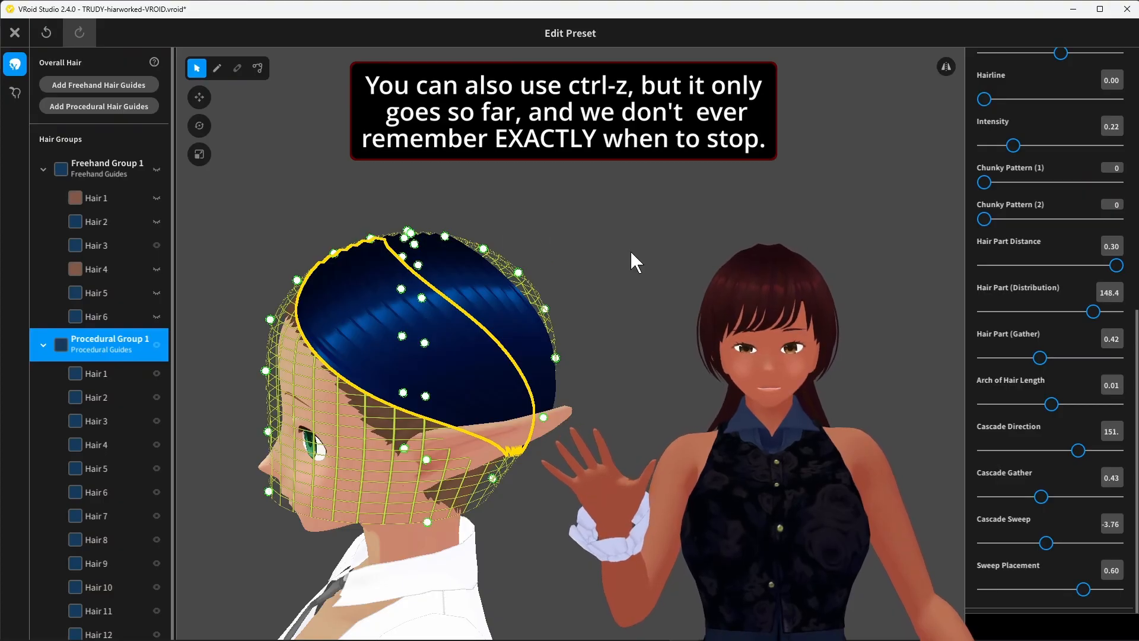
pyautogui.hotkey('ctrl', 'z')
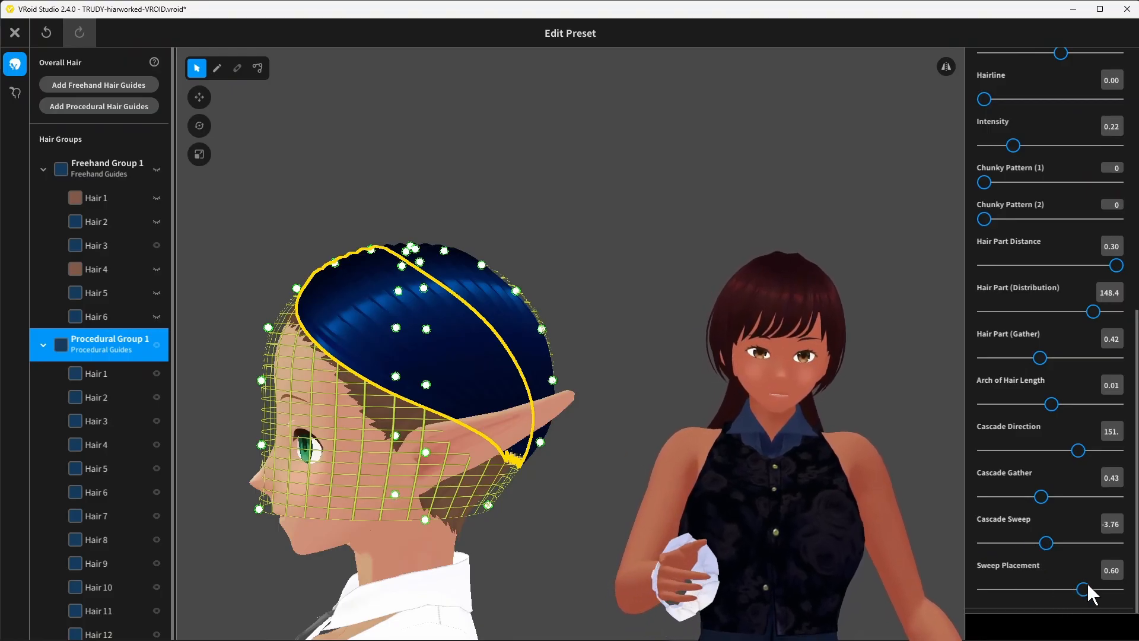
# Step: Set Procedural Group 1's Cascade Sweep to -27.9 and try the Sweep Placement at 0.40, 0.63 and 0.69
pyautogui.moveTo(1078, 587); pyautogui.dragTo(1009, 581)
pyautogui.moveTo(1085, 595); pyautogui.dragTo(1017, 590)
pyautogui.moveTo(677, 417); pyautogui.dragTo(638, 425, button='right')
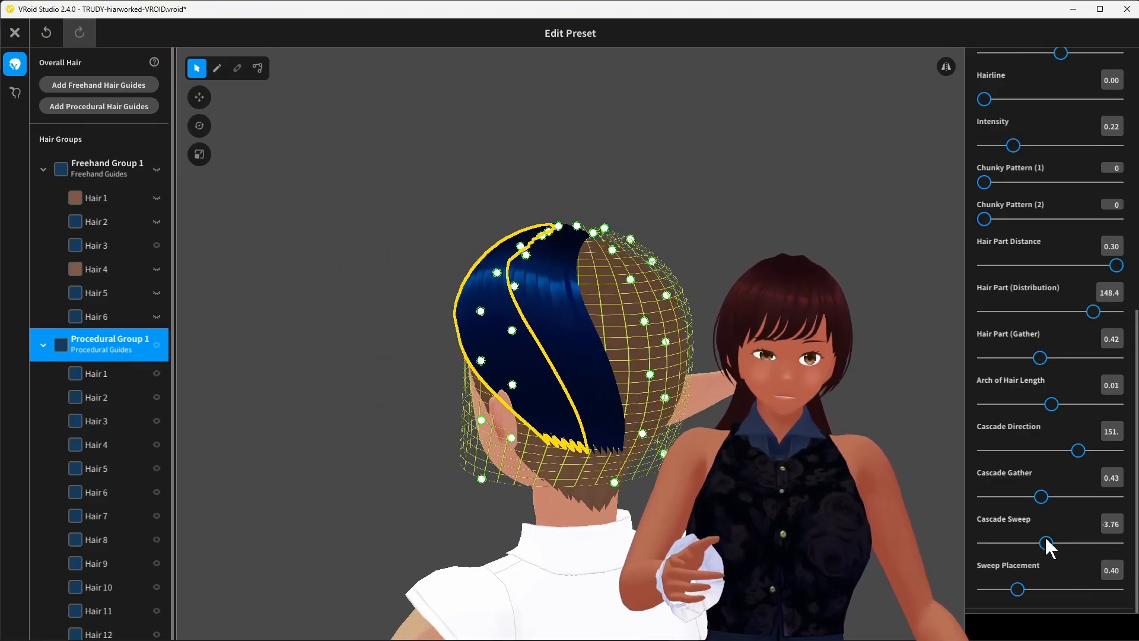
pyautogui.moveTo(1055, 538); pyautogui.dragTo(1021, 540)
pyautogui.moveTo(622, 410); pyautogui.dragTo(683, 402, button='right')
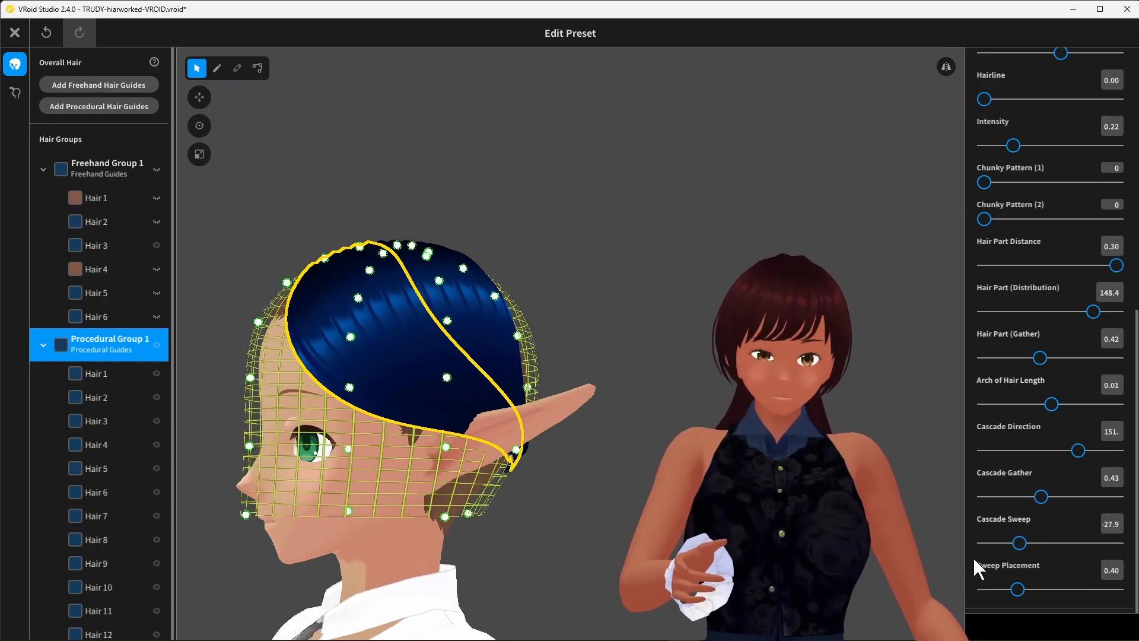
pyautogui.moveTo(1012, 586); pyautogui.dragTo(1091, 603)
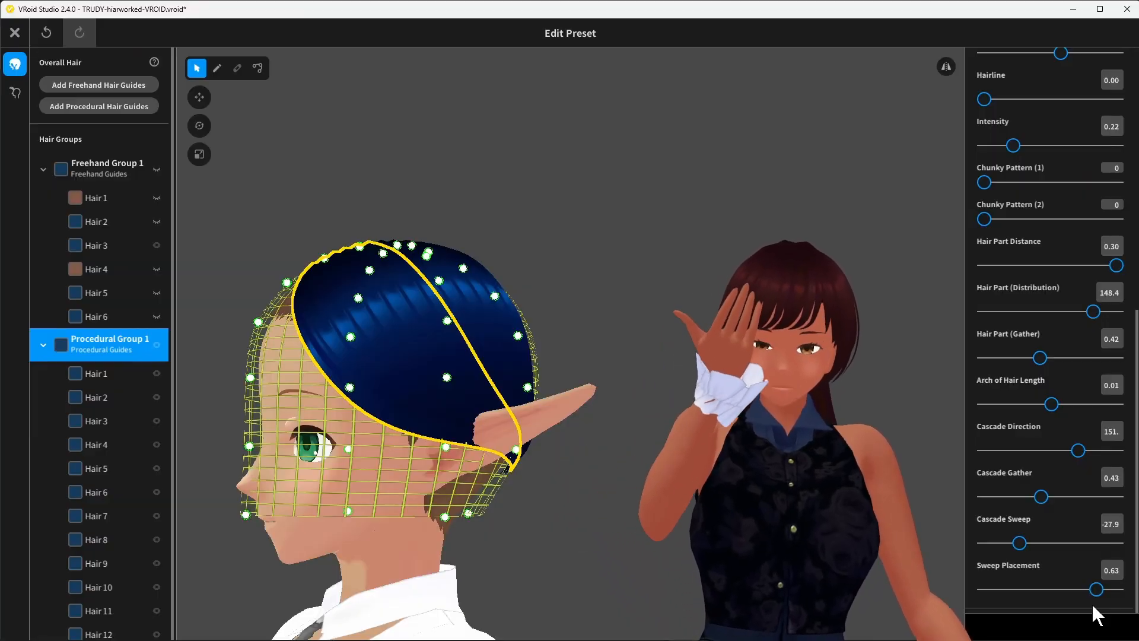
pyautogui.moveTo(1093, 605); pyautogui.dragTo(1111, 614)
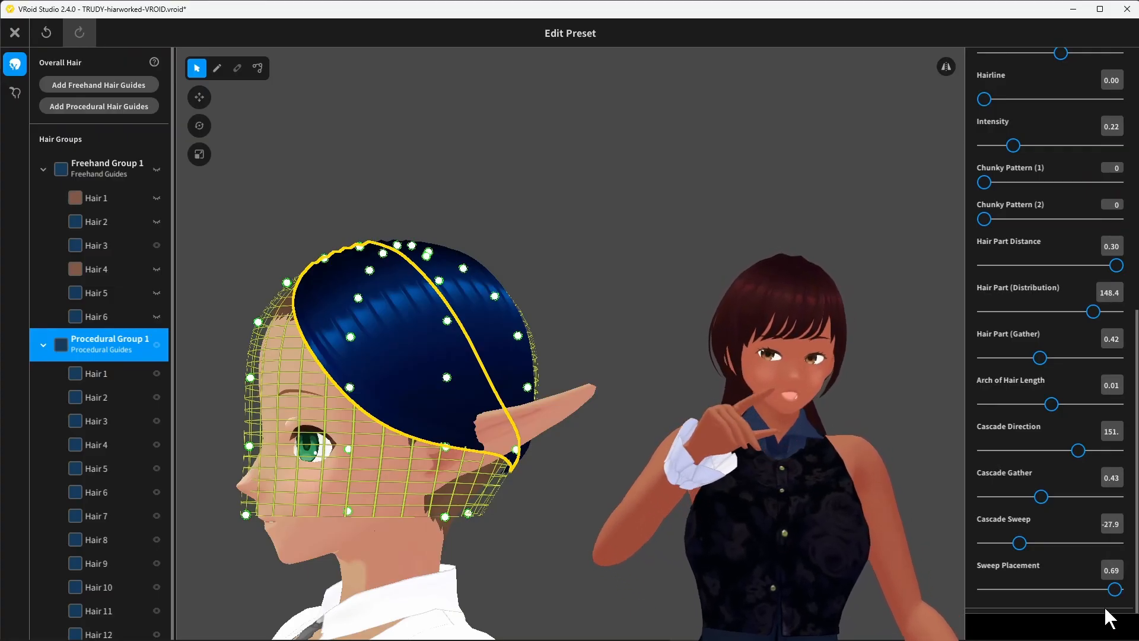
pyautogui.moveTo(356, 380); pyautogui.dragTo(522, 380, button='right')
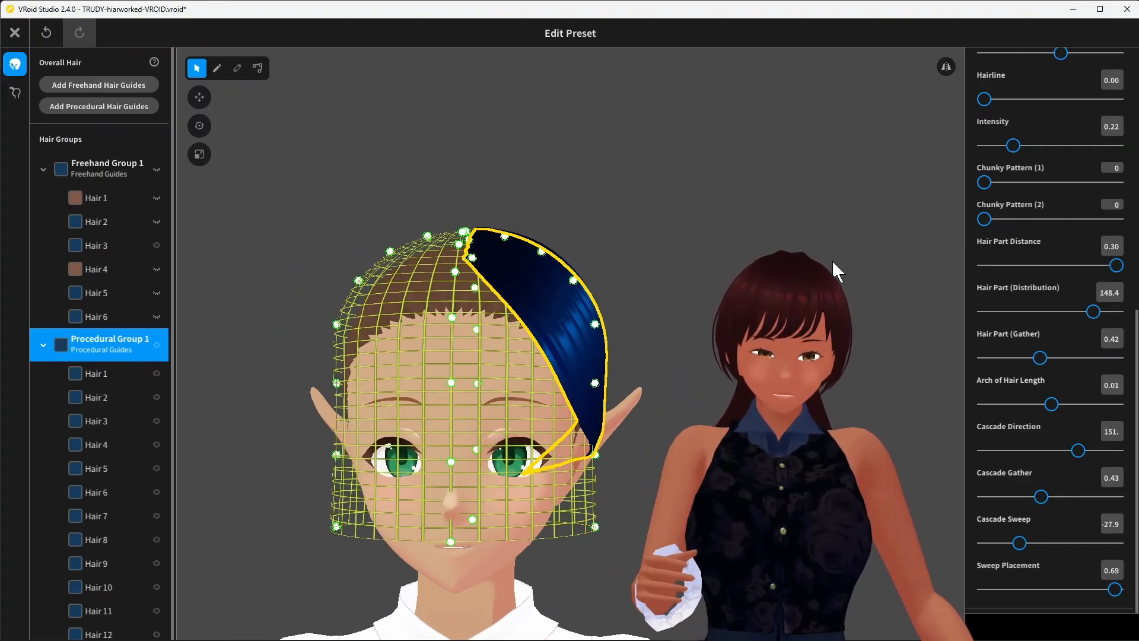
# Step: Set the Position of Procedural Group 1 to 0.00
pyautogui.scroll(4, 1009, 213)
pyautogui.scroll(4, 1014, 219)
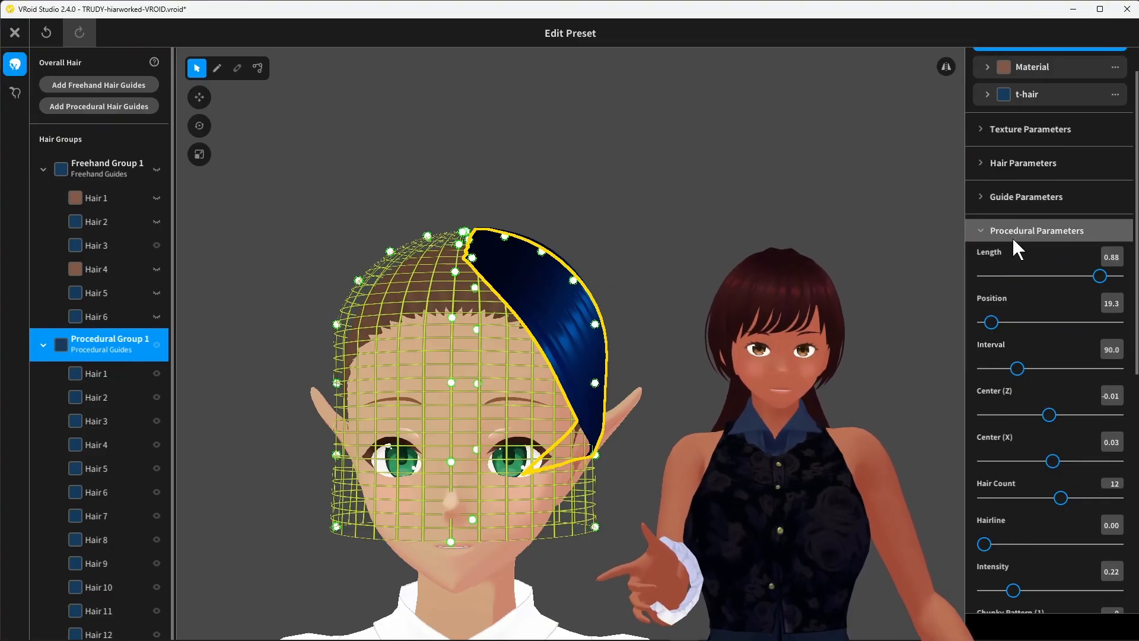
pyautogui.scroll(1, 1016, 248)
pyautogui.scroll(-1, 1016, 249)
pyautogui.scroll(-1, 1016, 261)
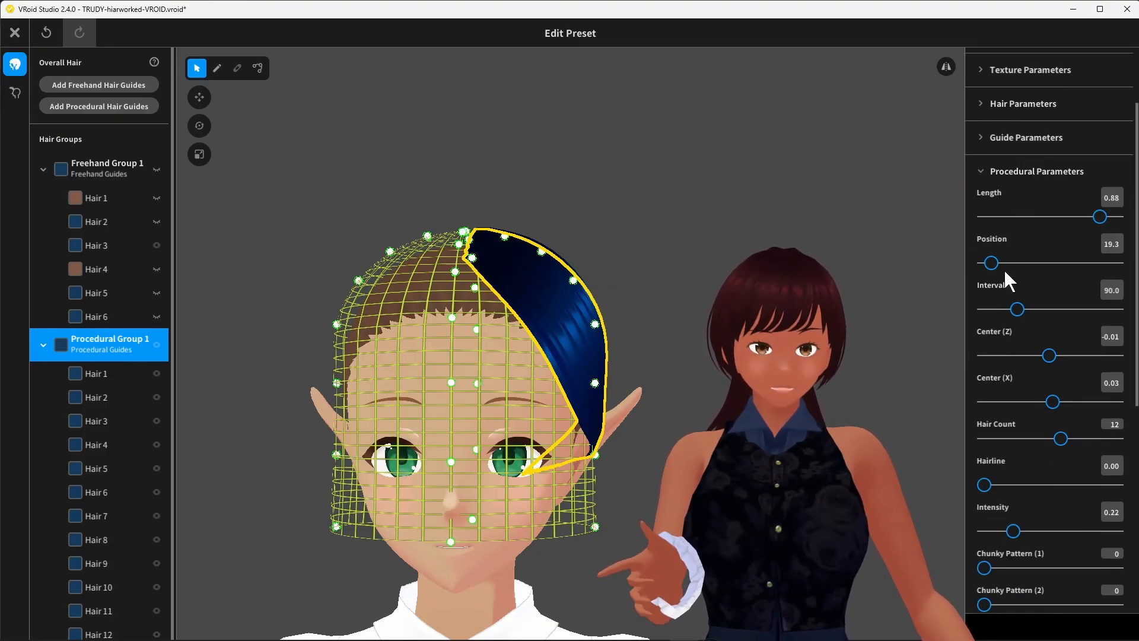
pyautogui.moveTo(994, 268); pyautogui.dragTo(979, 277)
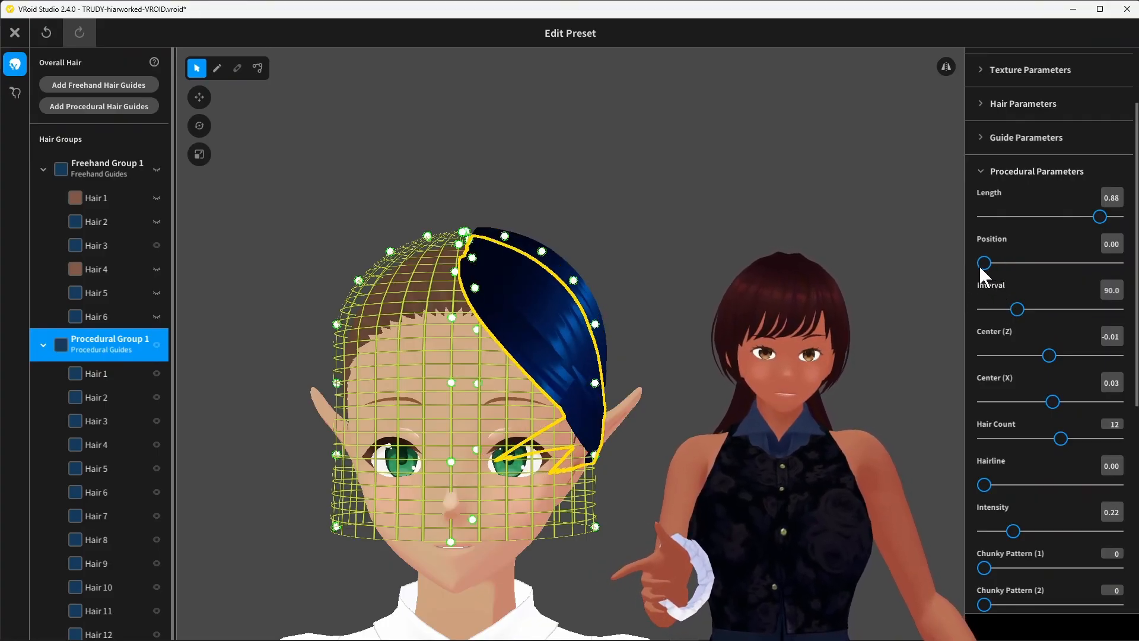
# Step: Set Procedural Group 1's Hair Part (Distribution) to 118.5 and its Cascade Gather to 0.00
pyautogui.scroll(-1, 999, 439)
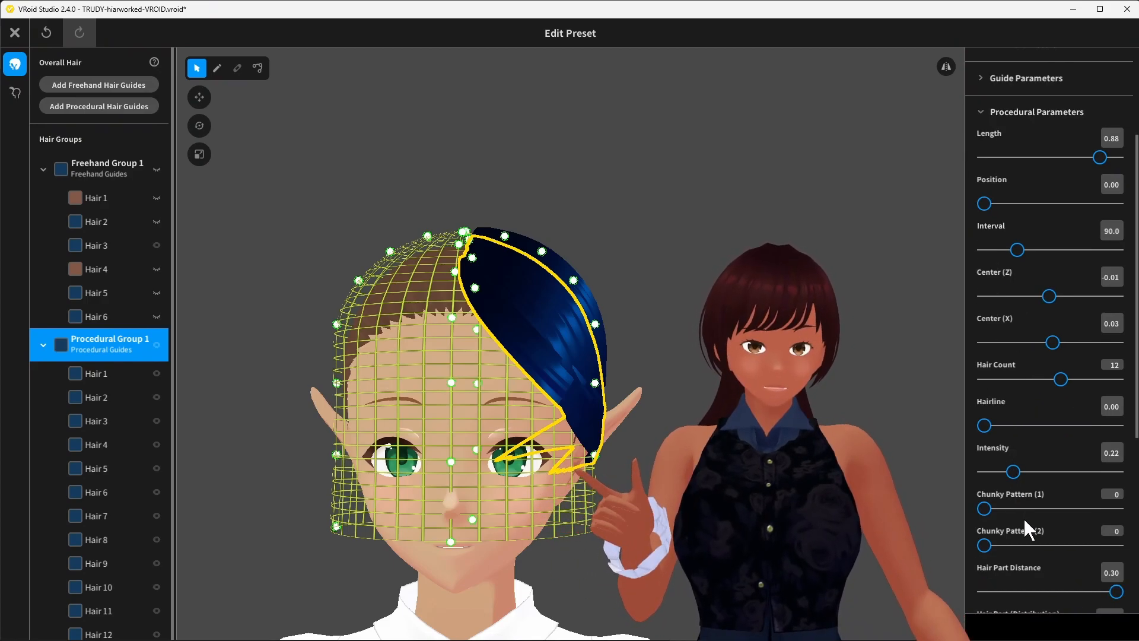
pyautogui.scroll(-5, 1025, 372)
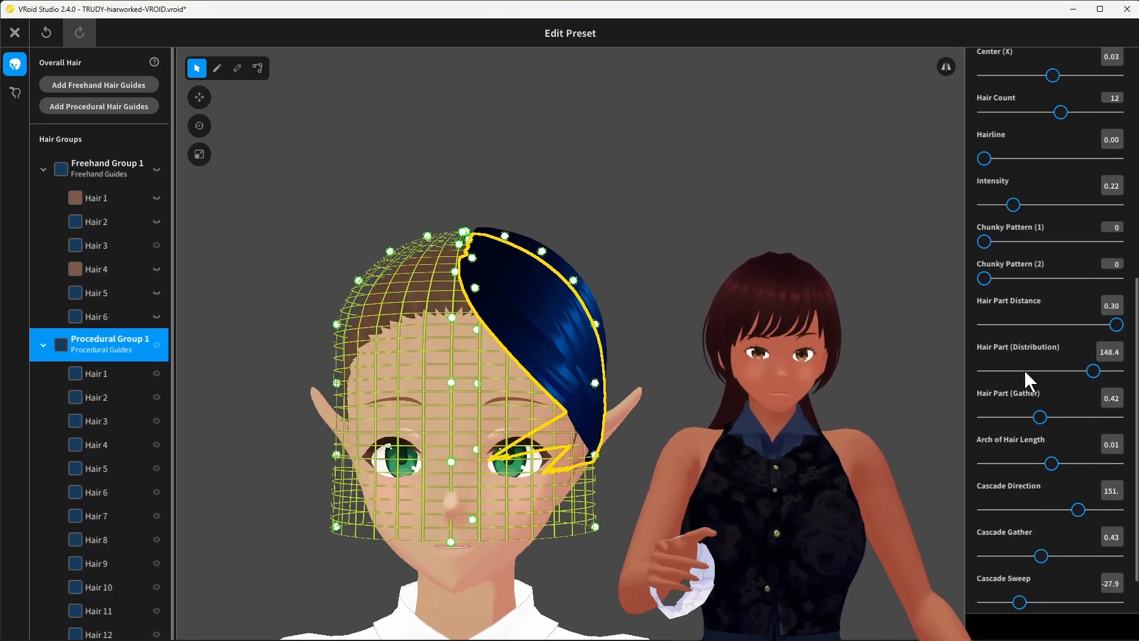
pyautogui.scroll(-1, 1025, 371)
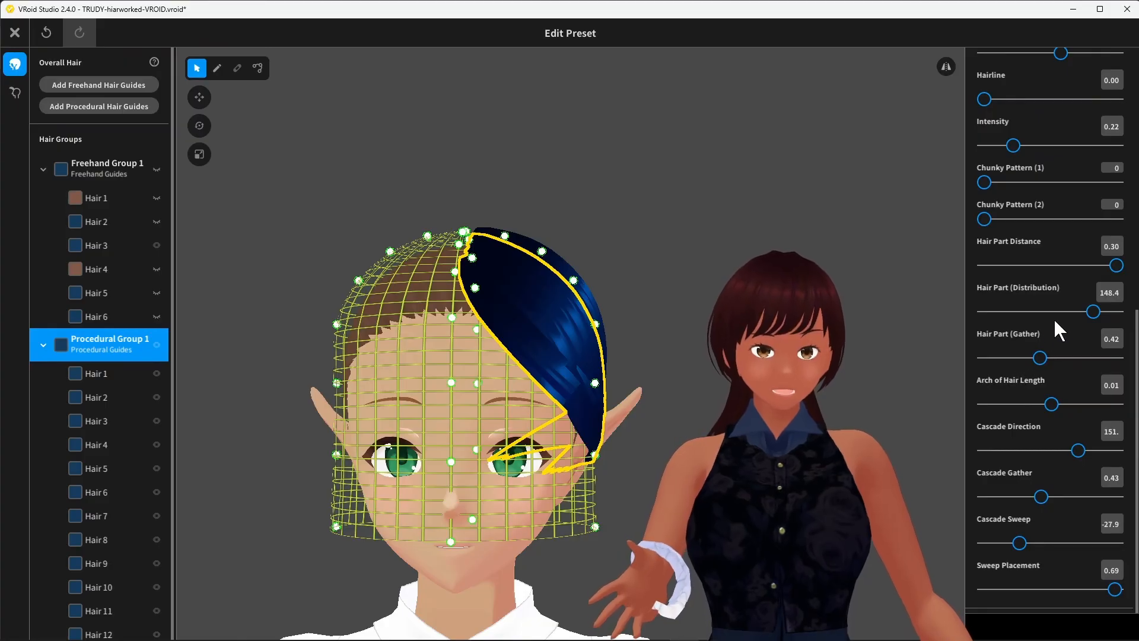
pyautogui.moveTo(1094, 312); pyautogui.dragTo(1072, 312)
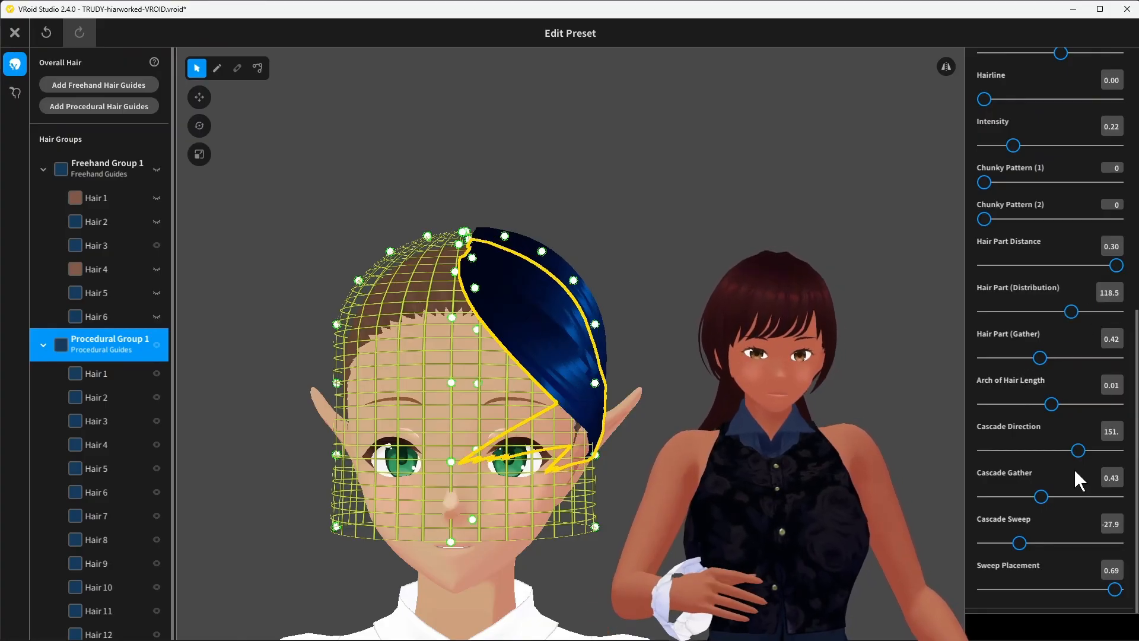
pyautogui.moveTo(1042, 496); pyautogui.dragTo(974, 511)
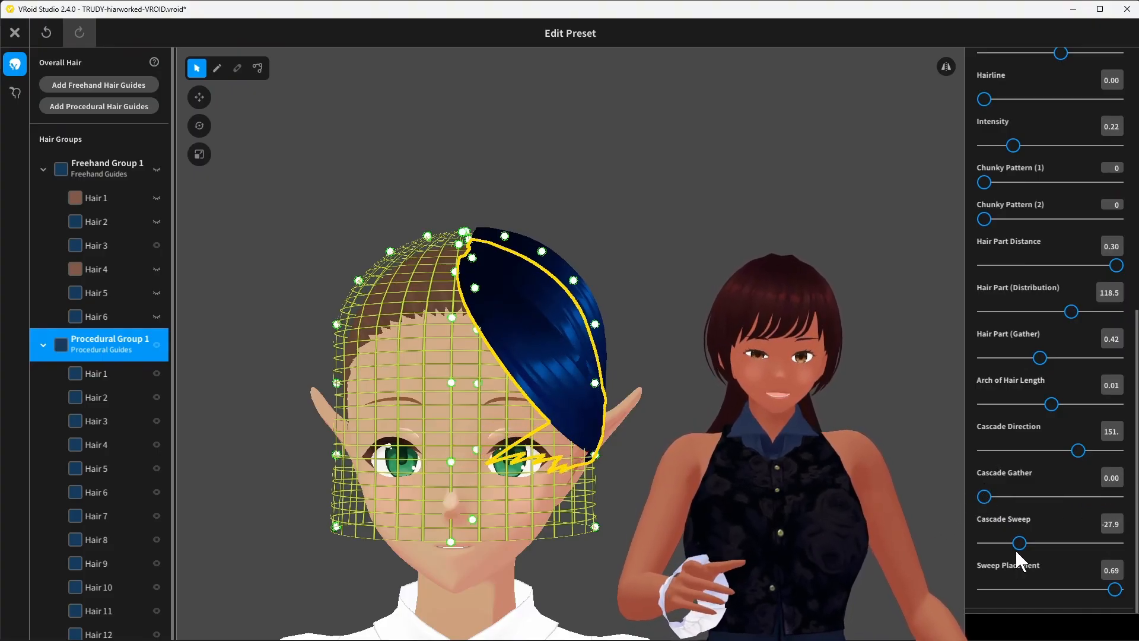
# Step: Try a Cascade Sweep of -50.5 with a Sweep Placement of 0.30 on Procedural Group 1
pyautogui.moveTo(1018, 543)
pyautogui.mouseDown()
pyautogui.moveTo(1031, 538)
pyautogui.moveTo(980, 538)
pyautogui.moveTo(997, 539)
pyautogui.mouseUp()
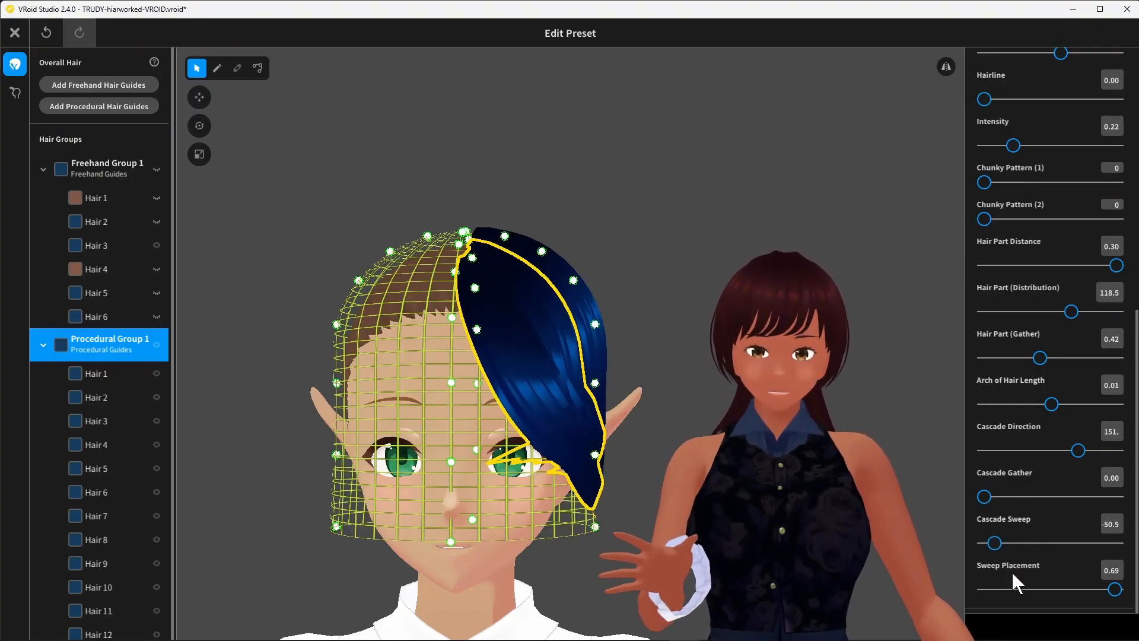
pyautogui.moveTo(1115, 600); pyautogui.dragTo(961, 586)
pyautogui.moveTo(855, 475)
pyautogui.mouseDown(button='right')
pyautogui.moveTo(736, 475)
pyautogui.moveTo(854, 475)
pyautogui.mouseUp(button='right')
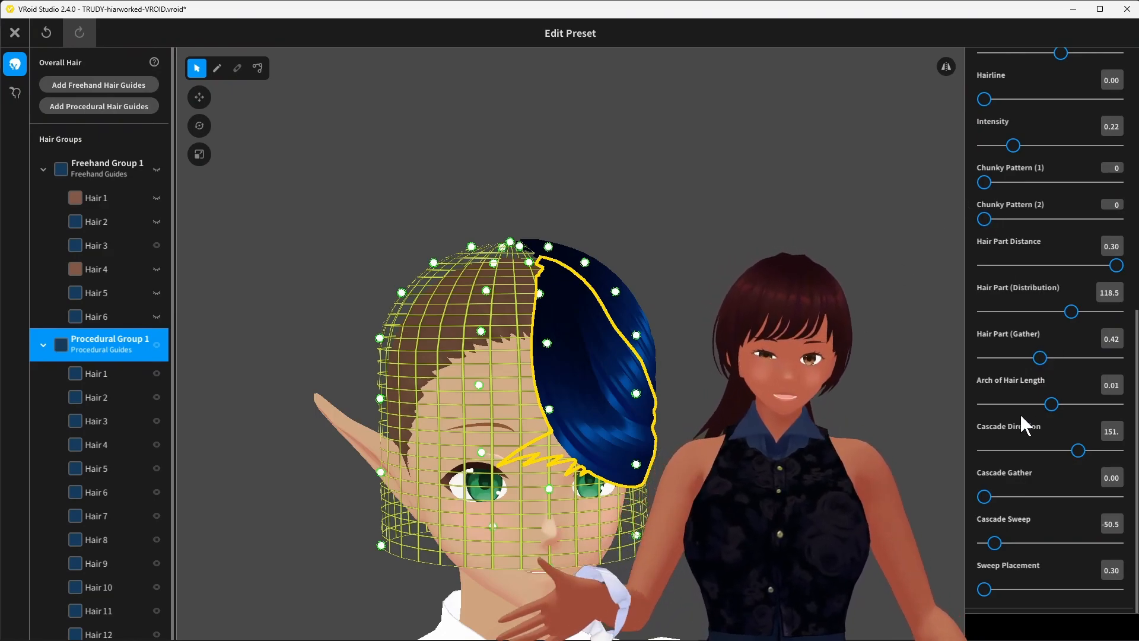
# Step: Set Procedural Group 1's Interval to 99.6 and its Length to 0.67
pyautogui.scroll(5, 1021, 413)
pyautogui.scroll(1, 1035, 356)
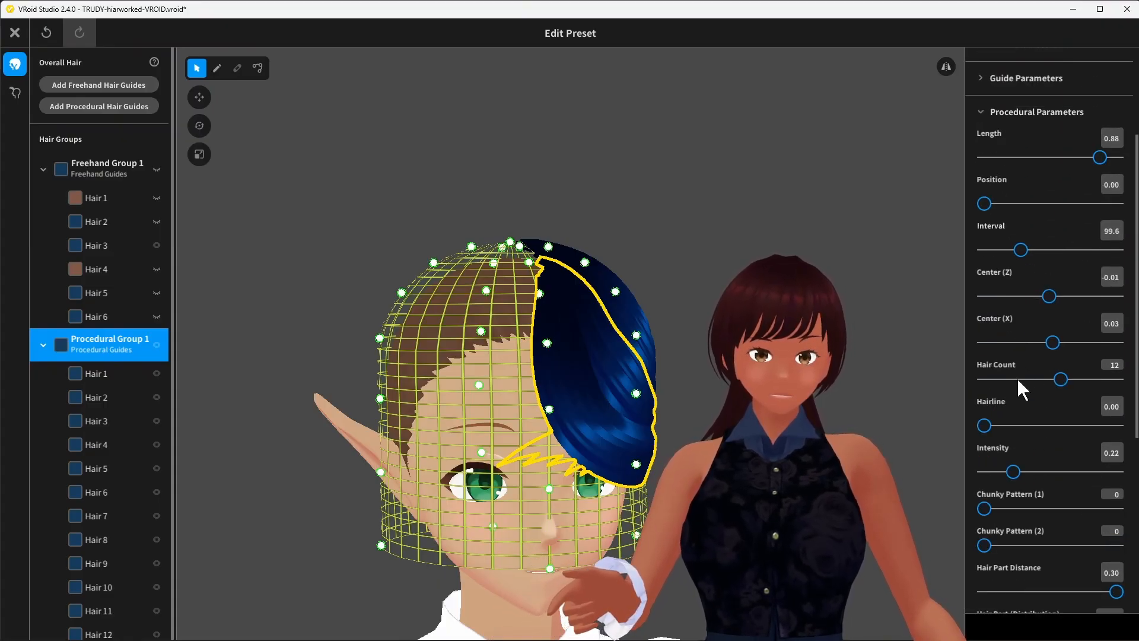
pyautogui.scroll(1, 1002, 220)
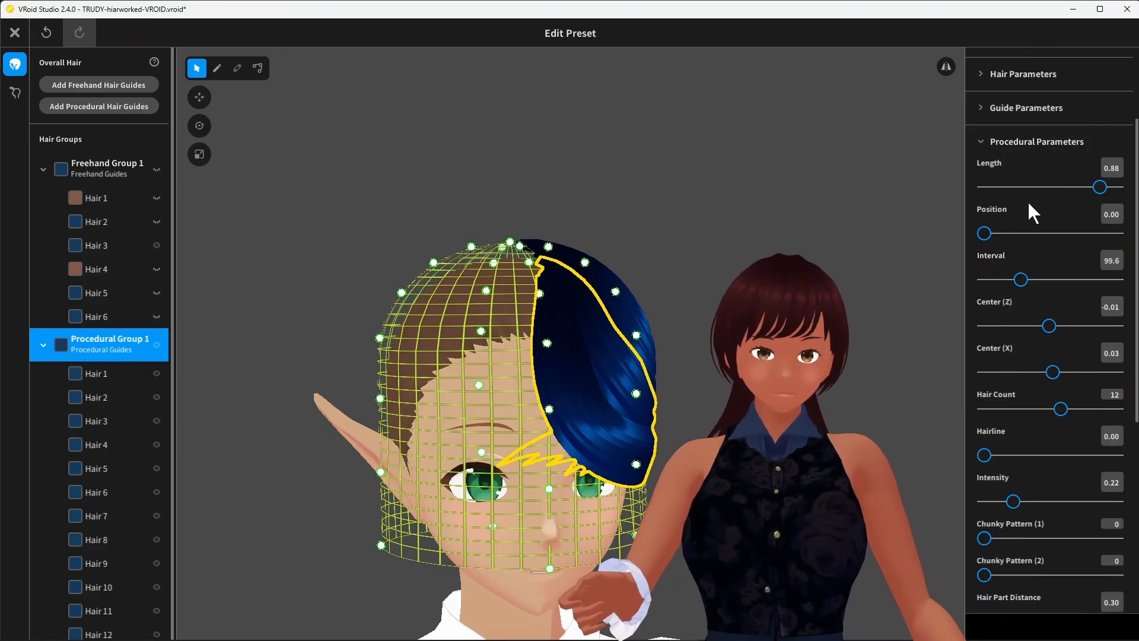
pyautogui.moveTo(1099, 183); pyautogui.dragTo(1068, 174)
pyautogui.moveTo(882, 228); pyautogui.dragTo(847, 223, button='right')
# Step: Set Procedural Group 1's Sweep Placement to 0.35, Cascade Sweep to -23.6 and Cascade Direction to 80.7
pyautogui.scroll(-6, 1028, 474)
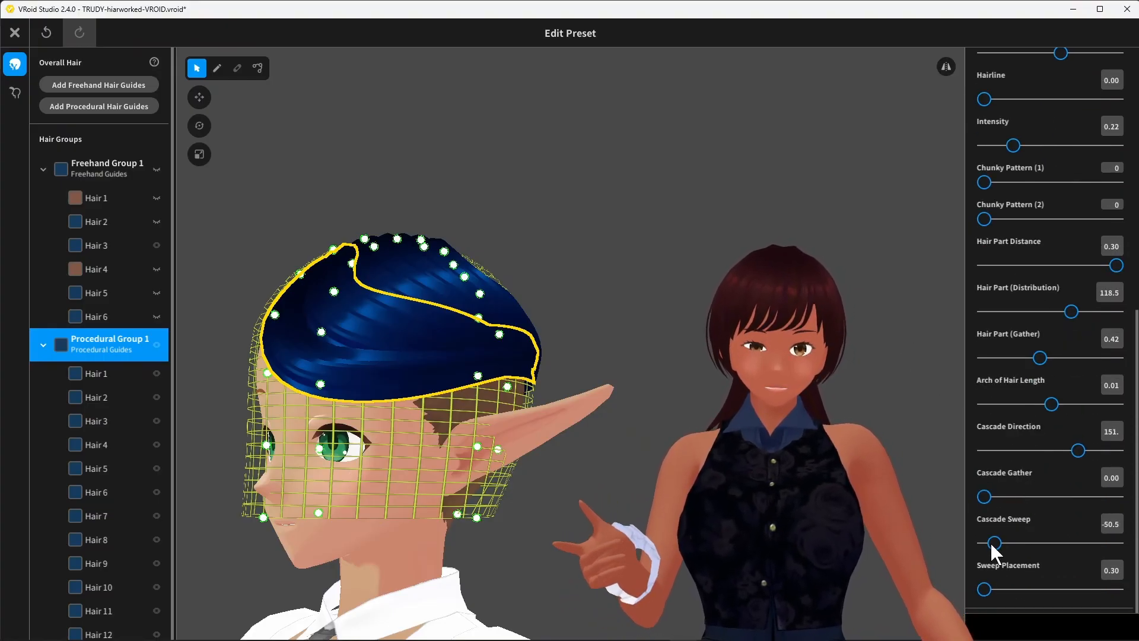
pyautogui.moveTo(982, 589); pyautogui.dragTo(992, 586)
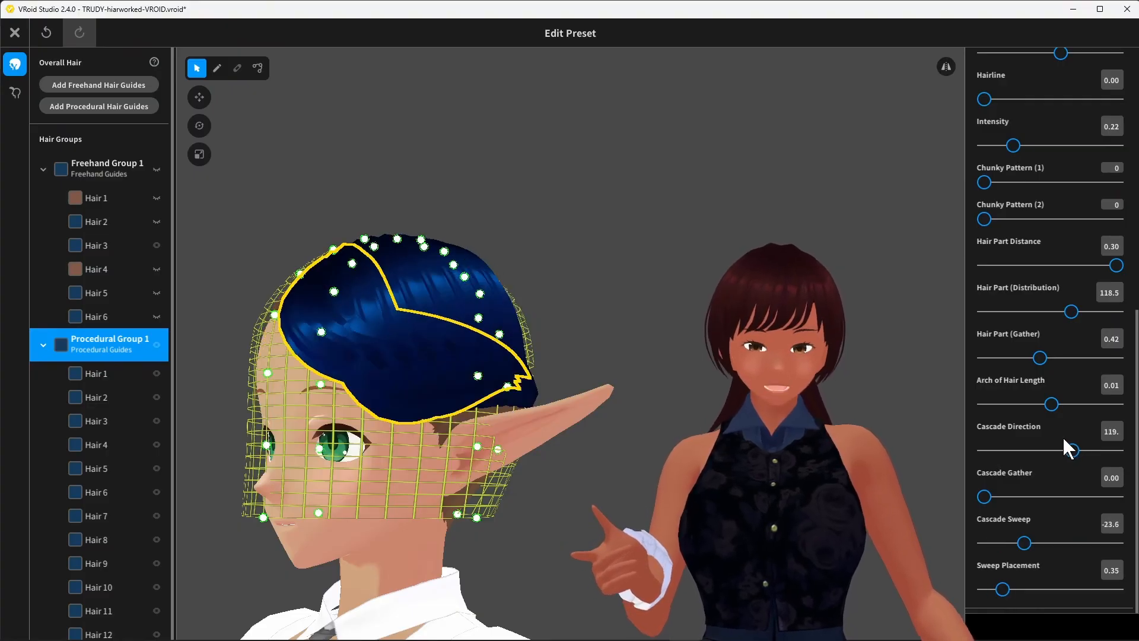
pyautogui.moveTo(1062, 436); pyautogui.dragTo(1062, 436)
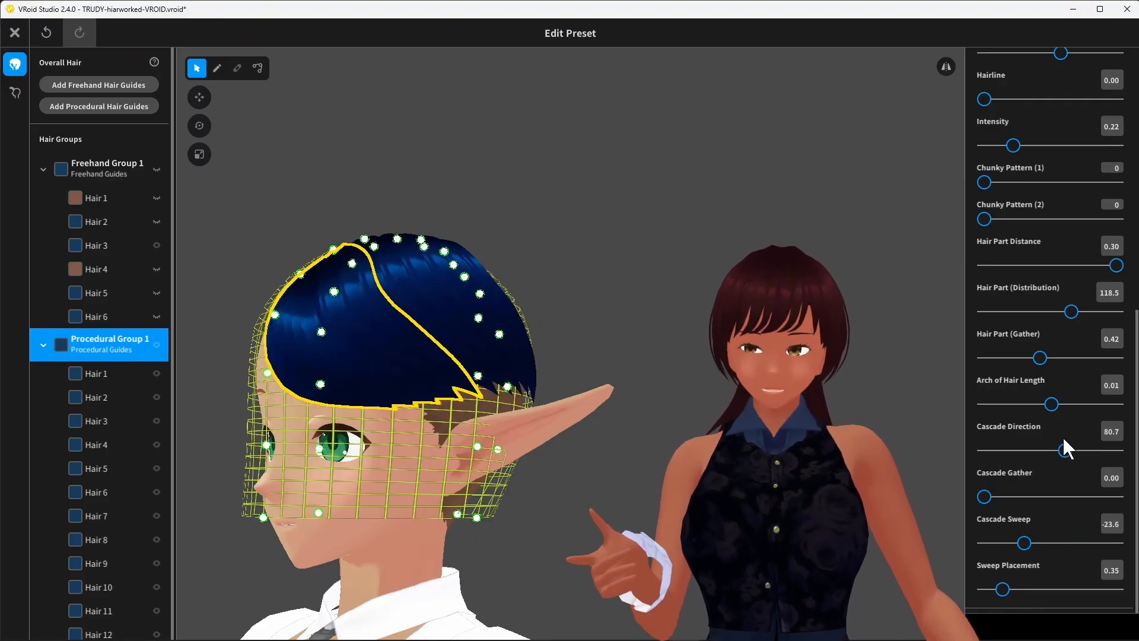
pyautogui.moveTo(713, 380); pyautogui.dragTo(855, 433, button='right')
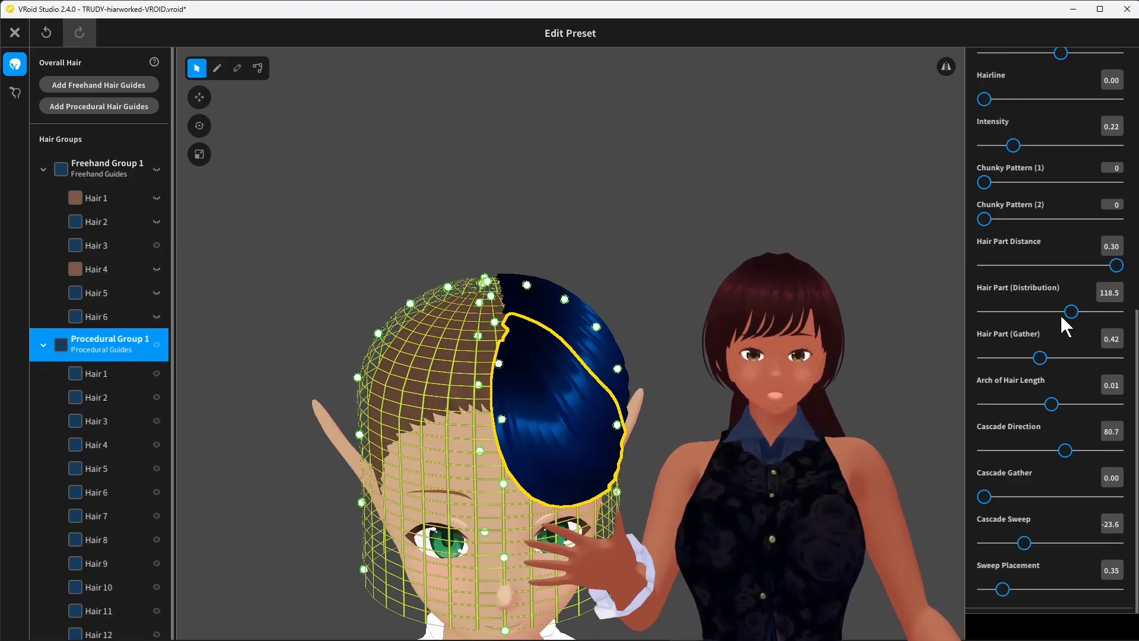
# Step: Collapse the individual hair lists of Freehand Group 1 and Procedural Group 1
pyautogui.scroll(4, 1018, 233)
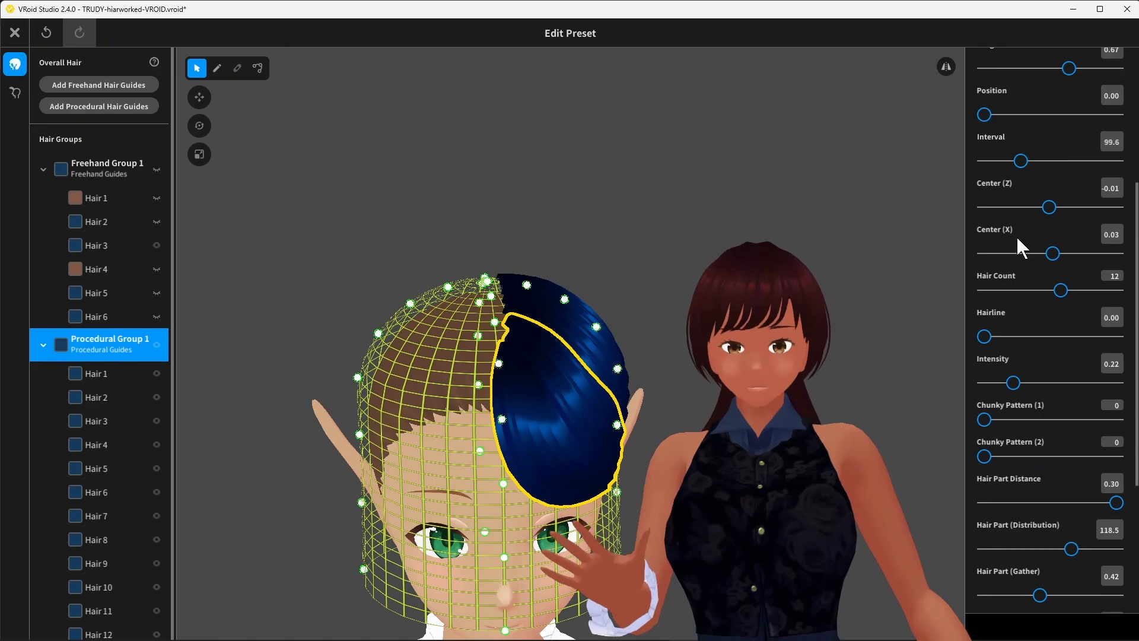
pyautogui.scroll(4, 1007, 244)
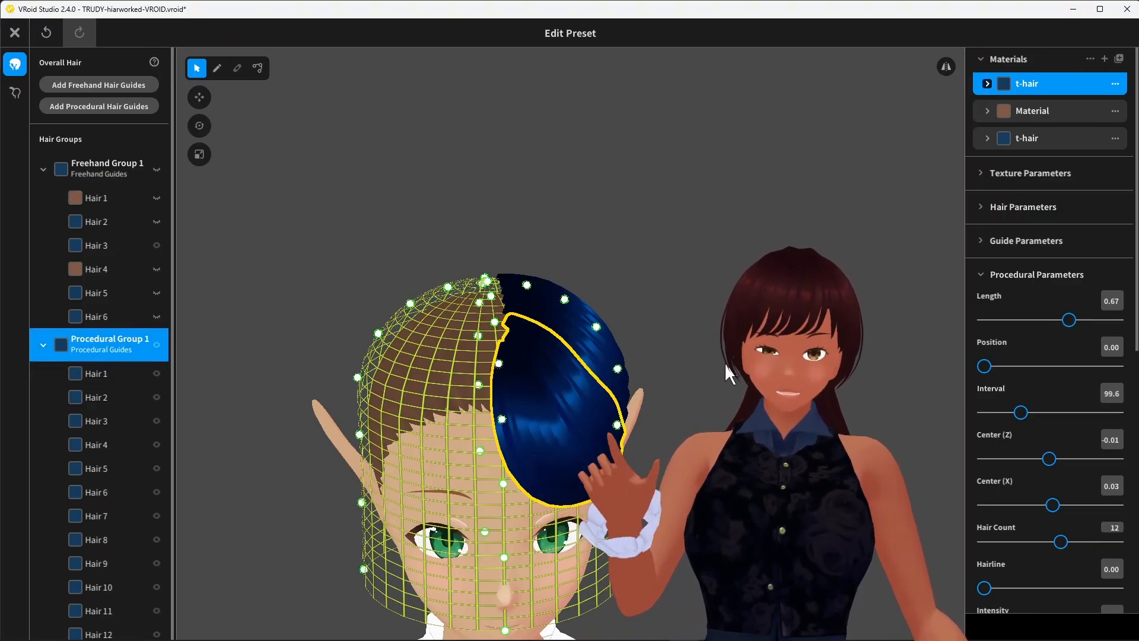
pyautogui.moveTo(701, 369); pyautogui.dragTo(655, 377, button='right')
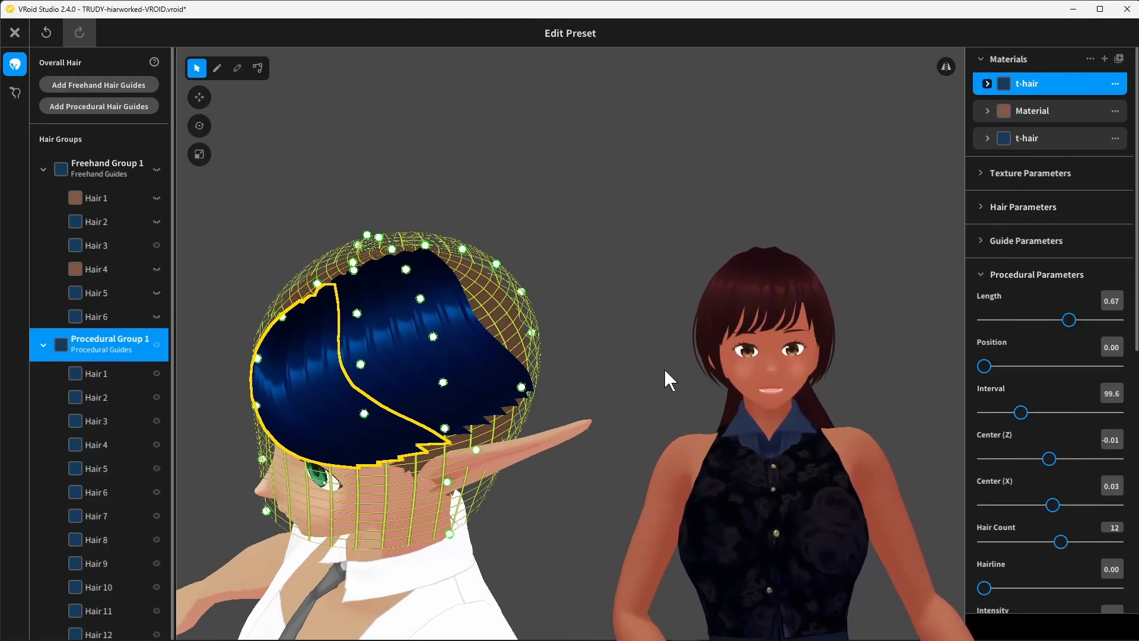
pyautogui.click(37, 166)
pyautogui.click(42, 169)
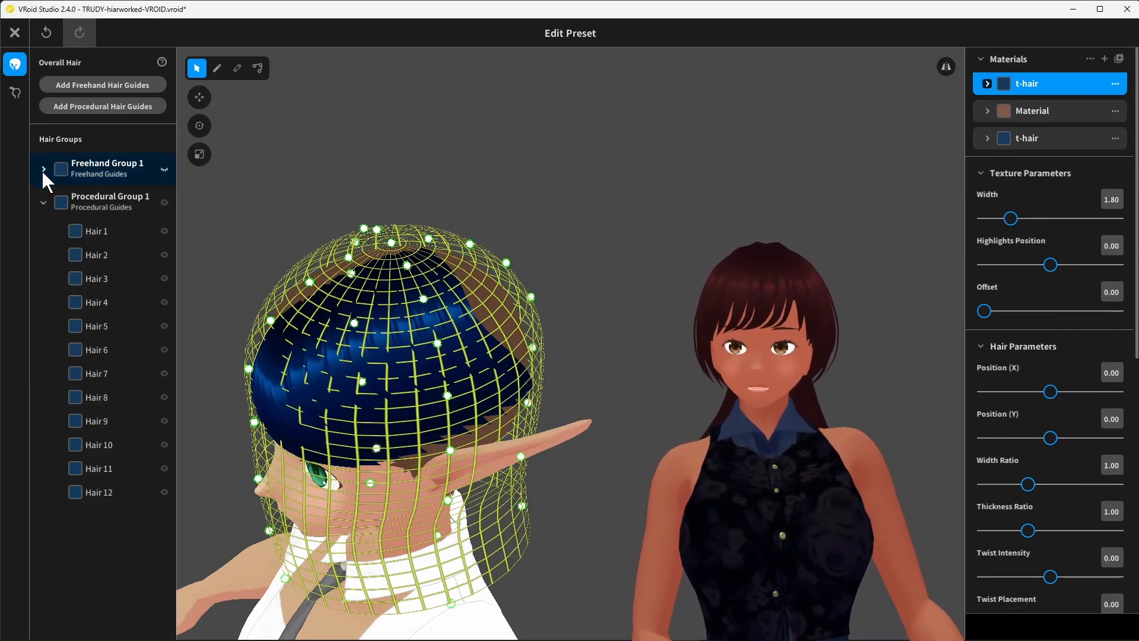
pyautogui.click(43, 202)
# Step: Inspect Freehand Group 1's guide mesh around the head from the front and side, and select Procedural Group 1
pyautogui.moveTo(463, 269); pyautogui.dragTo(532, 258, button='right')
pyautogui.moveTo(635, 272); pyautogui.dragTo(629, 272, button='middle')
pyautogui.moveTo(629, 272)
pyautogui.mouseDown(button='right')
pyautogui.moveTo(614, 276)
pyautogui.moveTo(625, 279)
pyautogui.mouseUp(button='right')
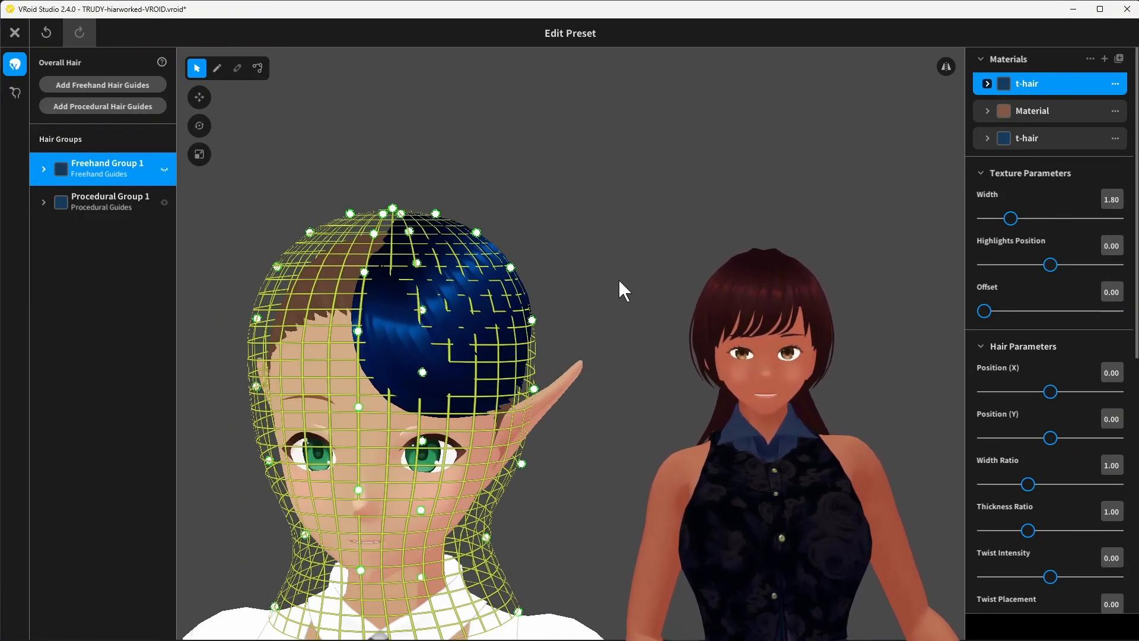
pyautogui.moveTo(610, 276); pyautogui.dragTo(608, 283, button='middle')
pyautogui.moveTo(609, 284); pyautogui.dragTo(549, 298, button='right')
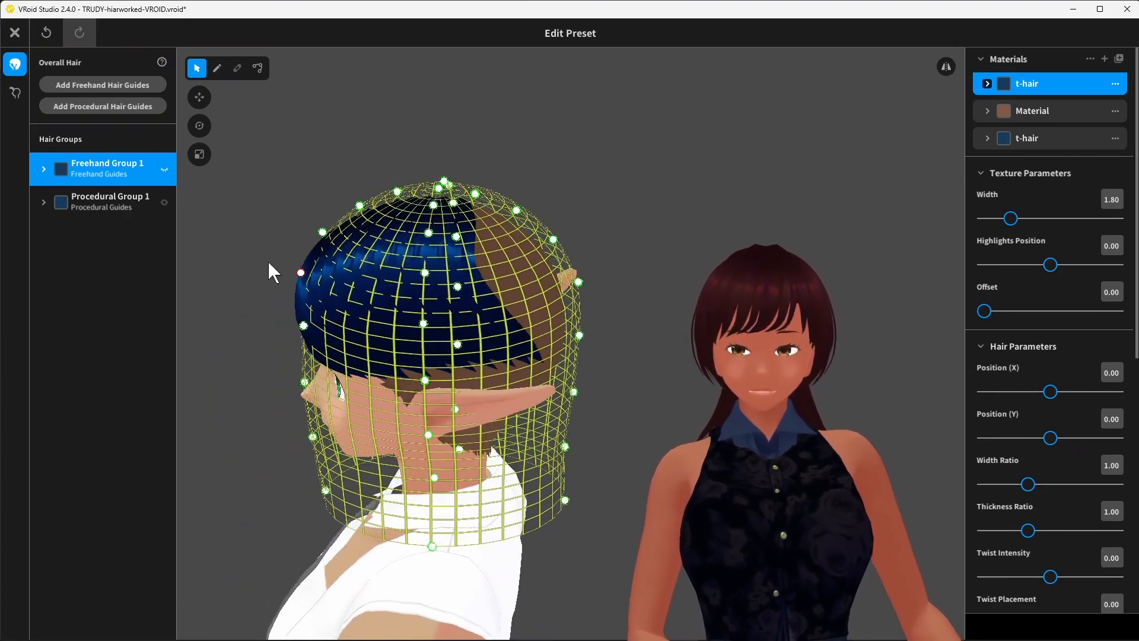
pyautogui.click(106, 196)
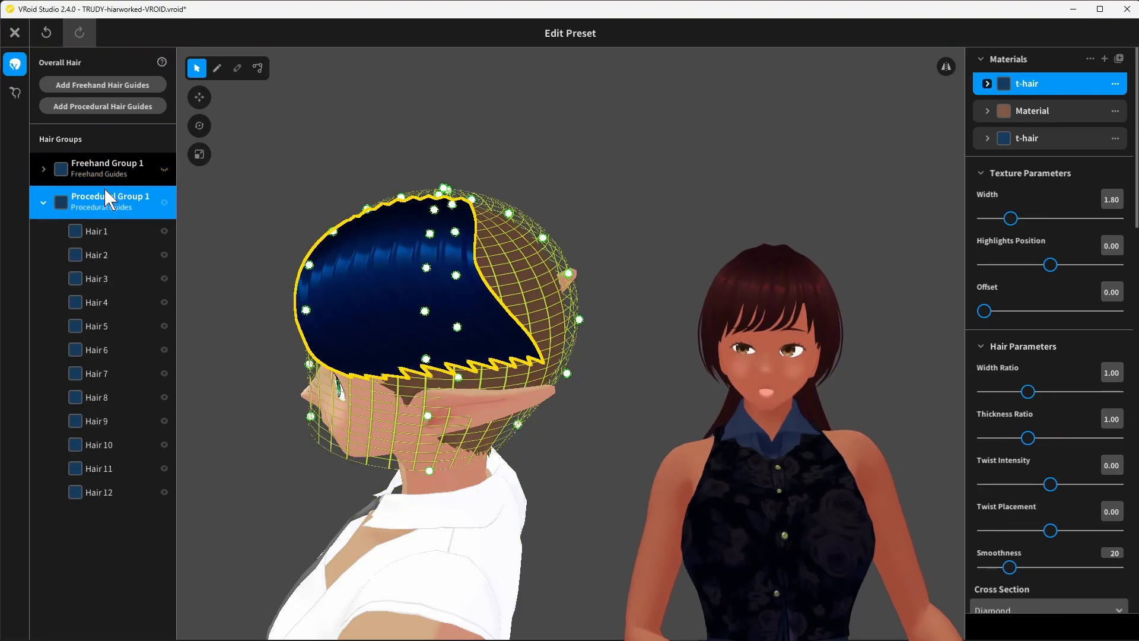
# Step: Select Freehand Group 1 again and examine how its guide mesh surrounds the head from the back, side and front
pyautogui.click(107, 168)
pyautogui.click(98, 197)
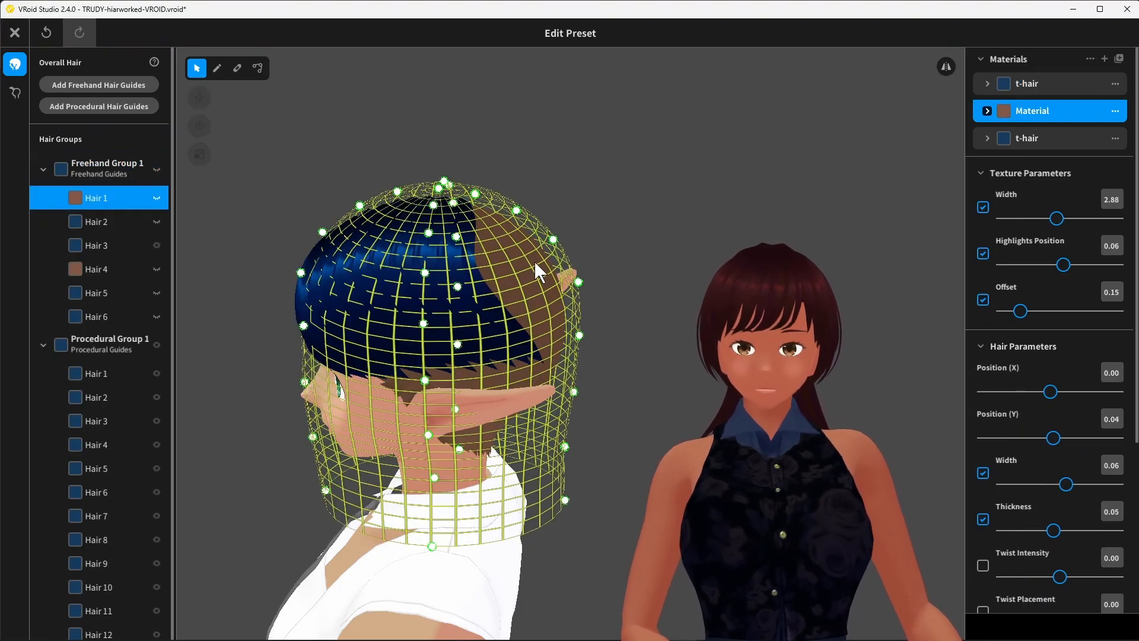
pyautogui.click(111, 159)
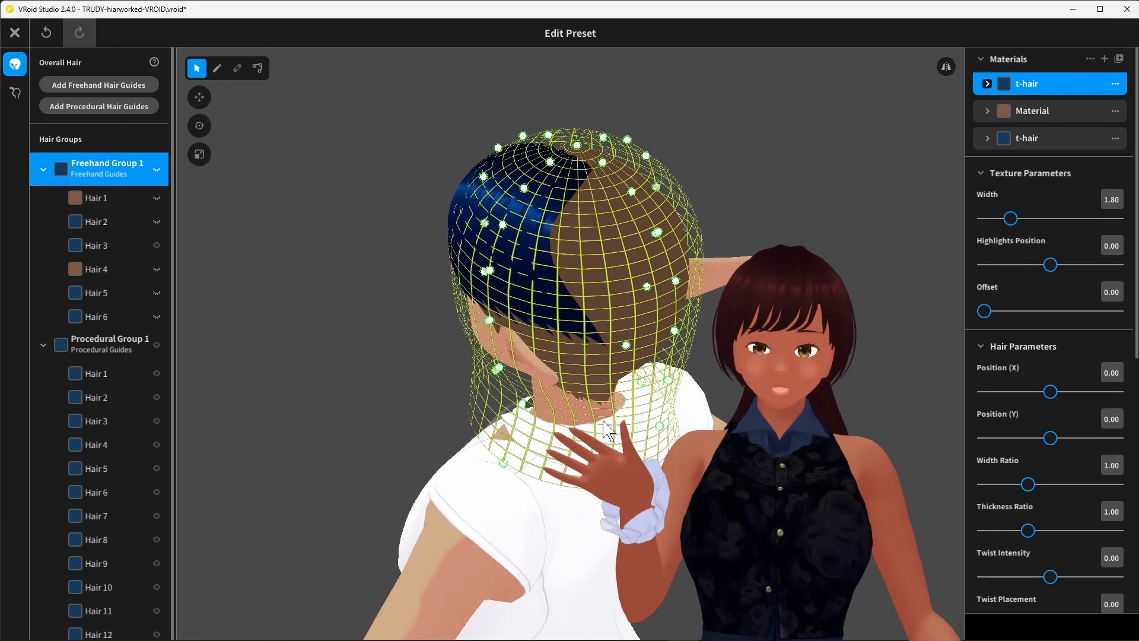
pyautogui.moveTo(634, 404); pyautogui.dragTo(660, 386, button='right')
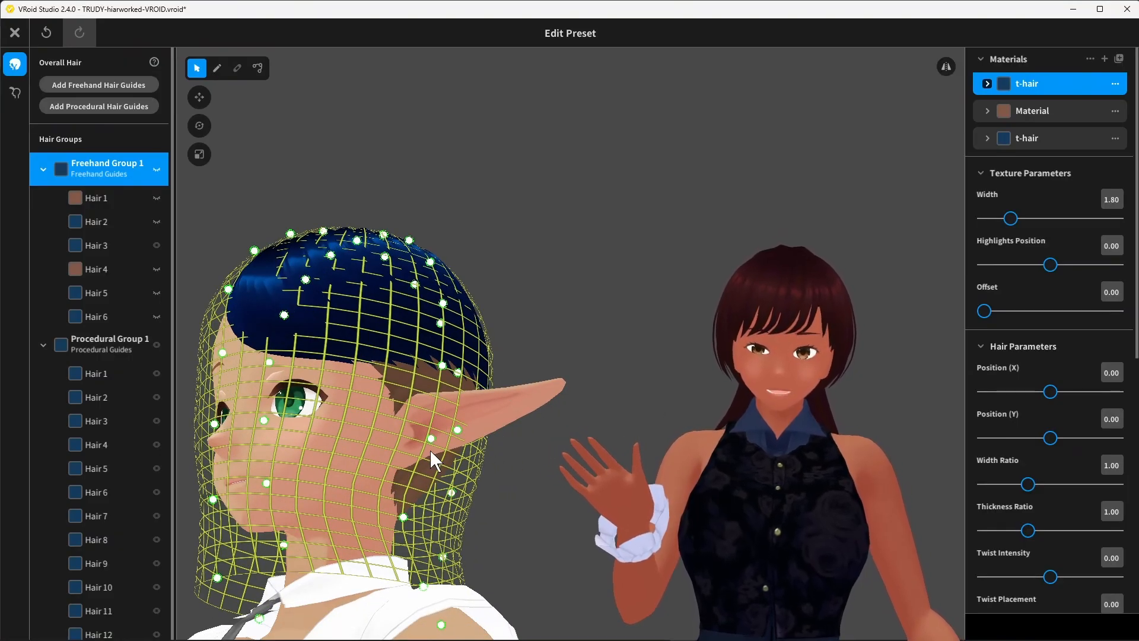
pyautogui.moveTo(348, 435); pyautogui.dragTo(372, 452, button='right')
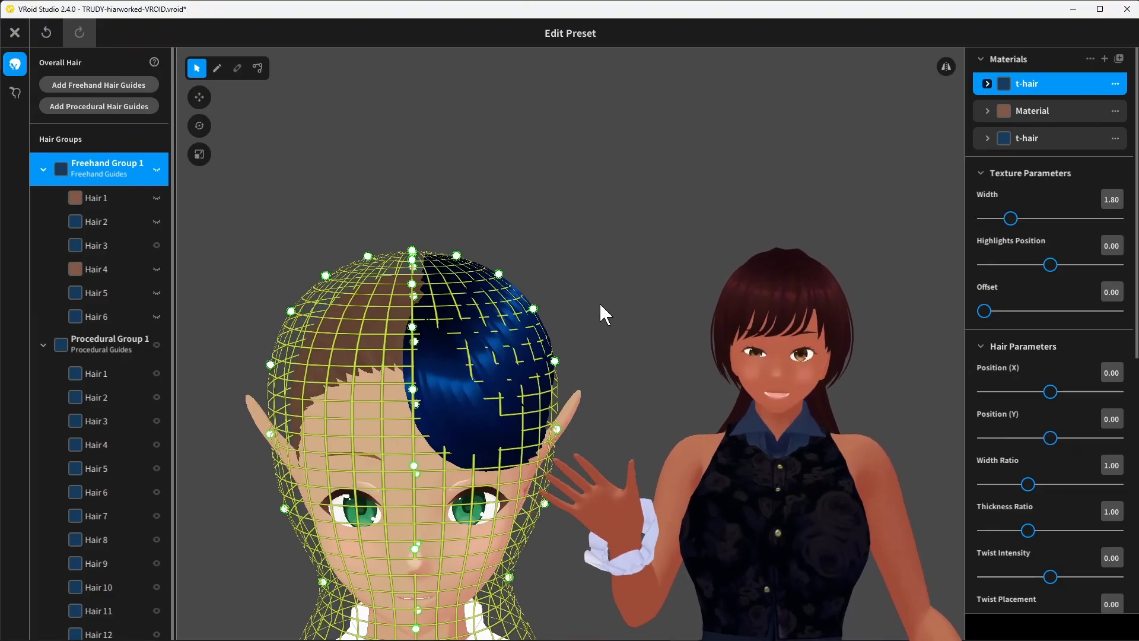
pyautogui.moveTo(589, 308); pyautogui.dragTo(576, 304, button='right')
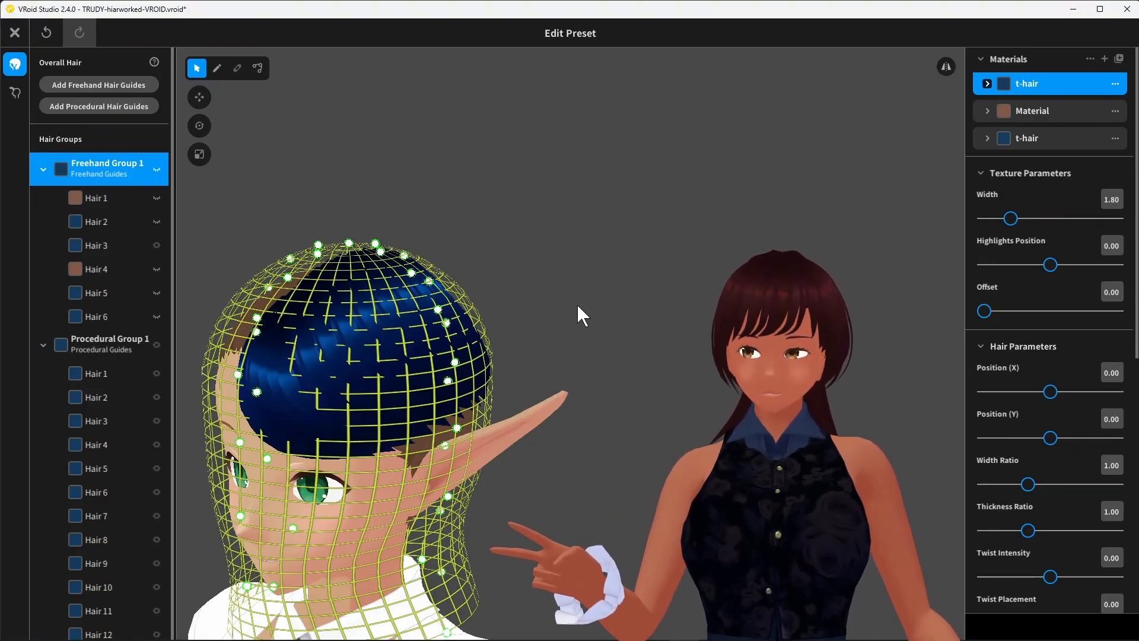
pyautogui.moveTo(580, 297); pyautogui.dragTo(602, 276, button='right')
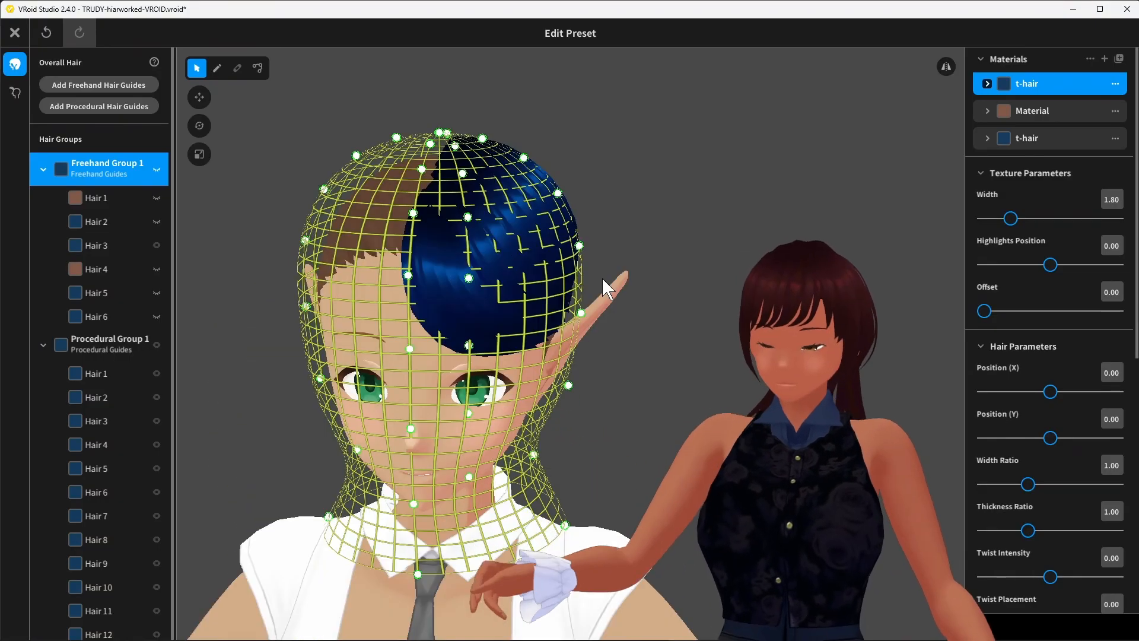